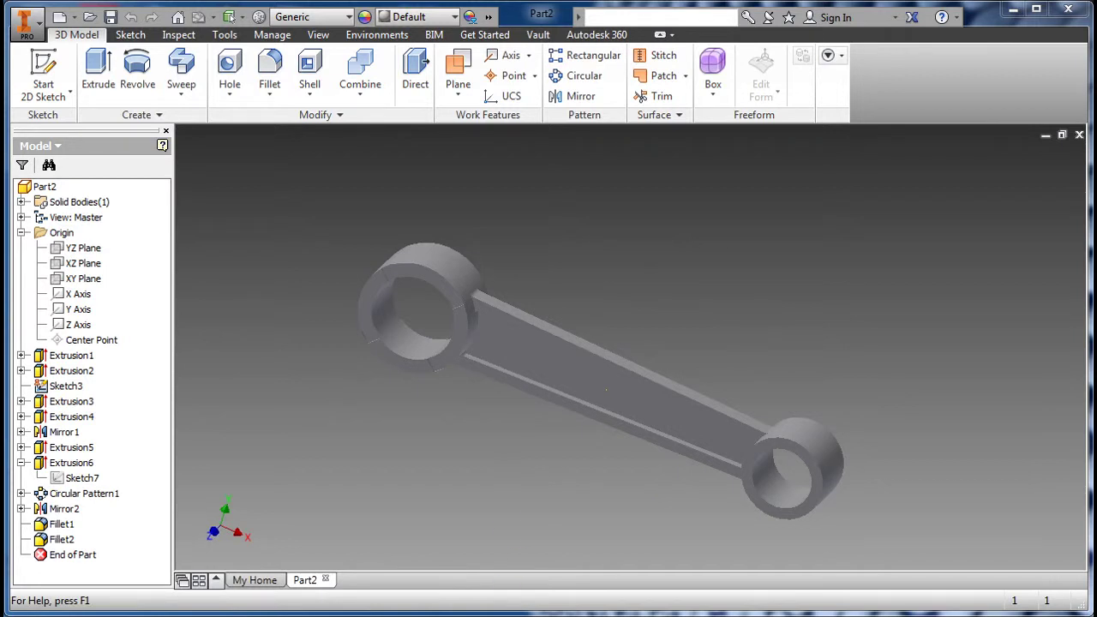
- Check the connecting rod reference drawing, and create a new part from the English Standard (in).ipt template
{"action": "key", "text": "alt+Tab"}
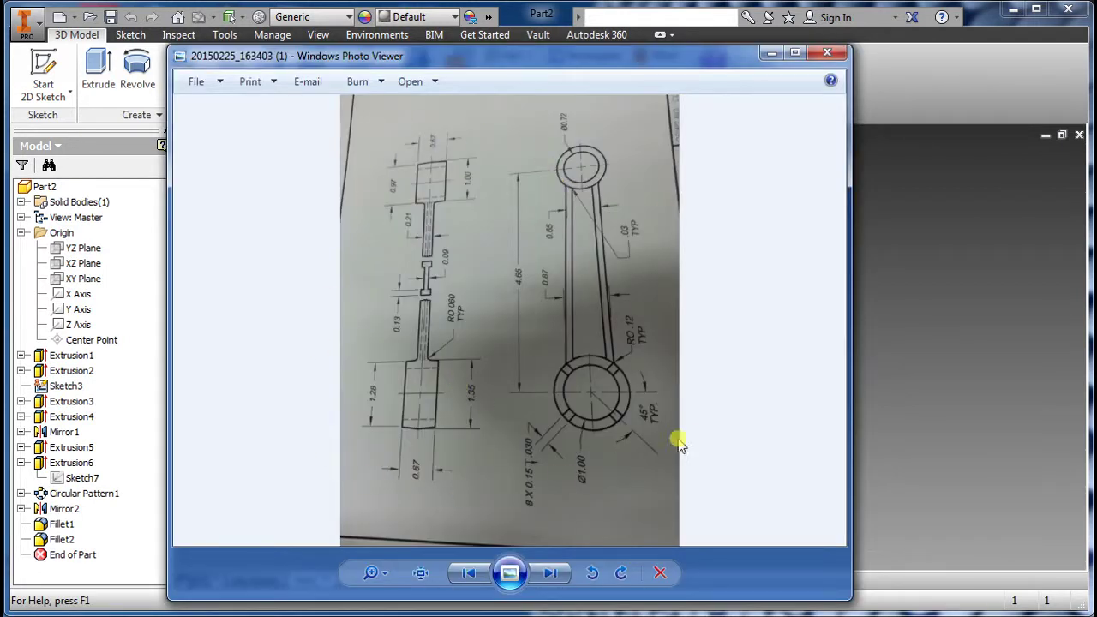
{"action": "left_click", "coordinate": [771, 53]}
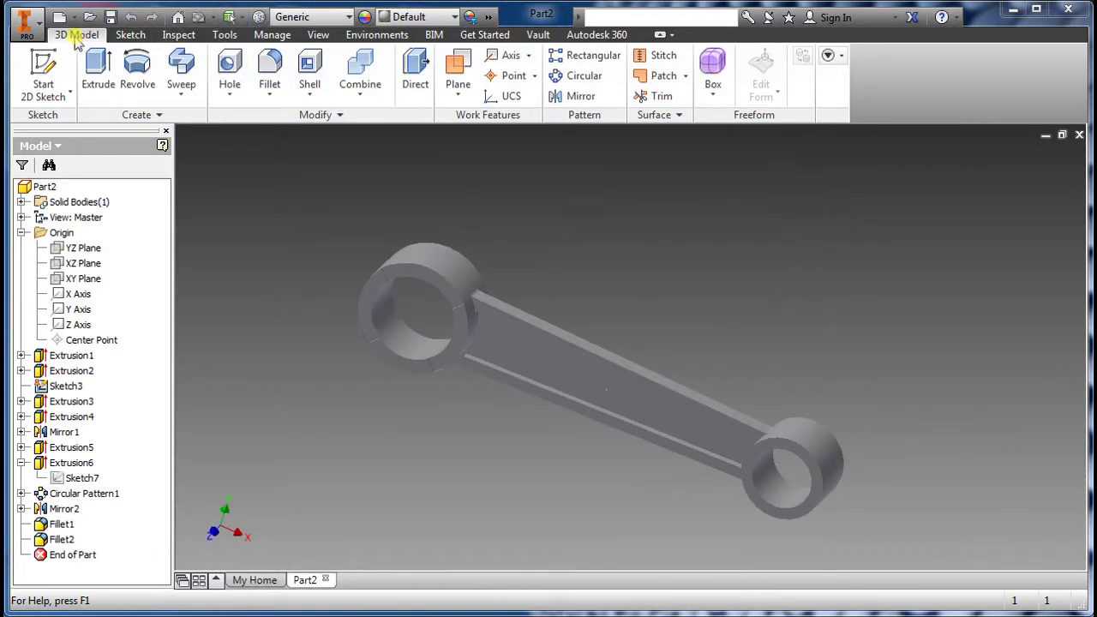
{"action": "left_click", "coordinate": [61, 18]}
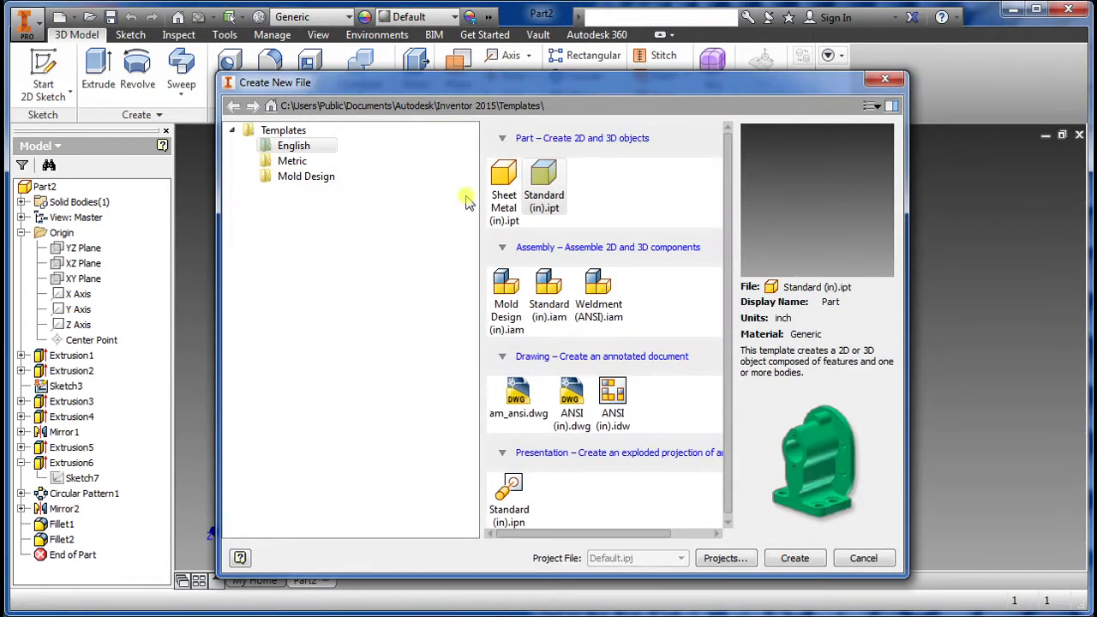
{"action": "left_click", "coordinate": [294, 145]}
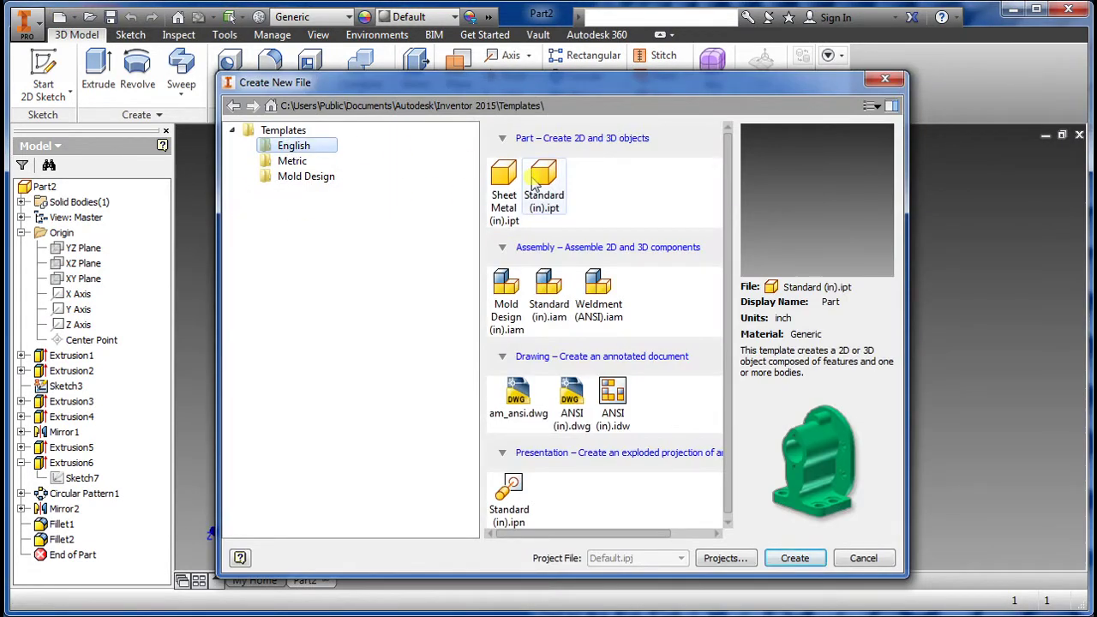
{"action": "left_click", "coordinate": [793, 558]}
- Start a sketch on the XY plane and draw a 1.35 in diameter circle on the negative X side of the origin
{"action": "left_click", "coordinate": [47, 73]}
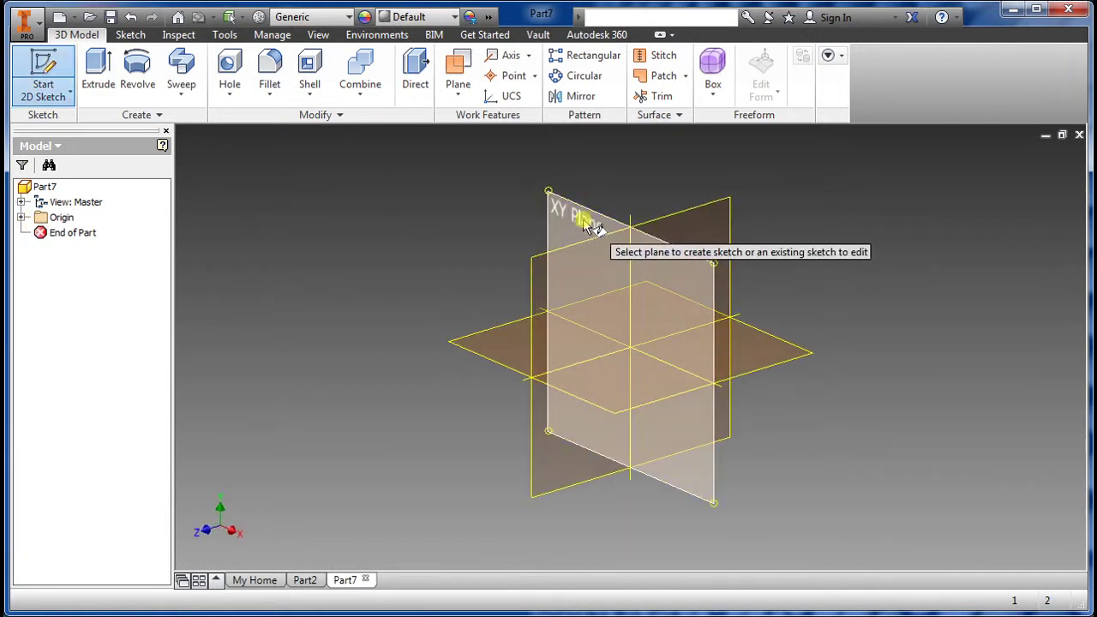
{"action": "left_click", "coordinate": [586, 221]}
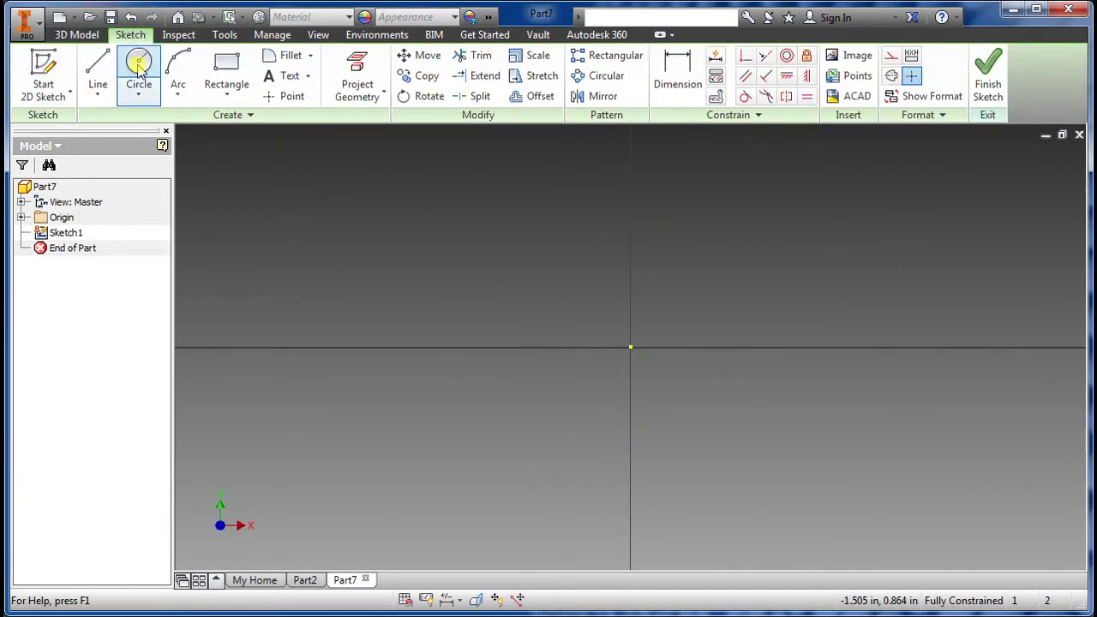
{"action": "left_click", "coordinate": [139, 72]}
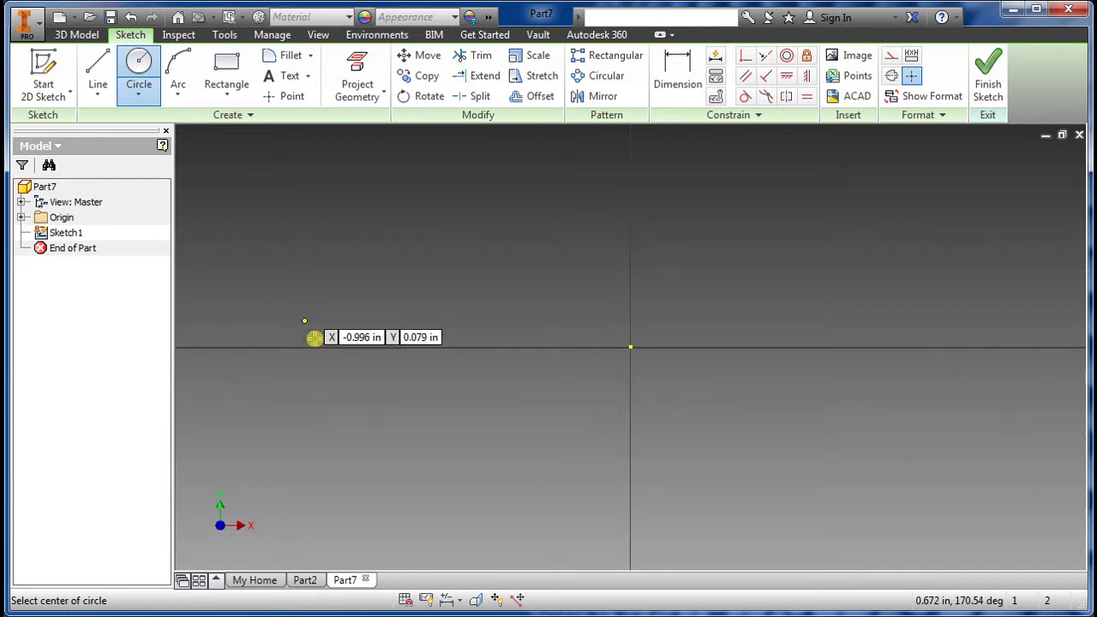
{"action": "left_click", "coordinate": [421, 301]}
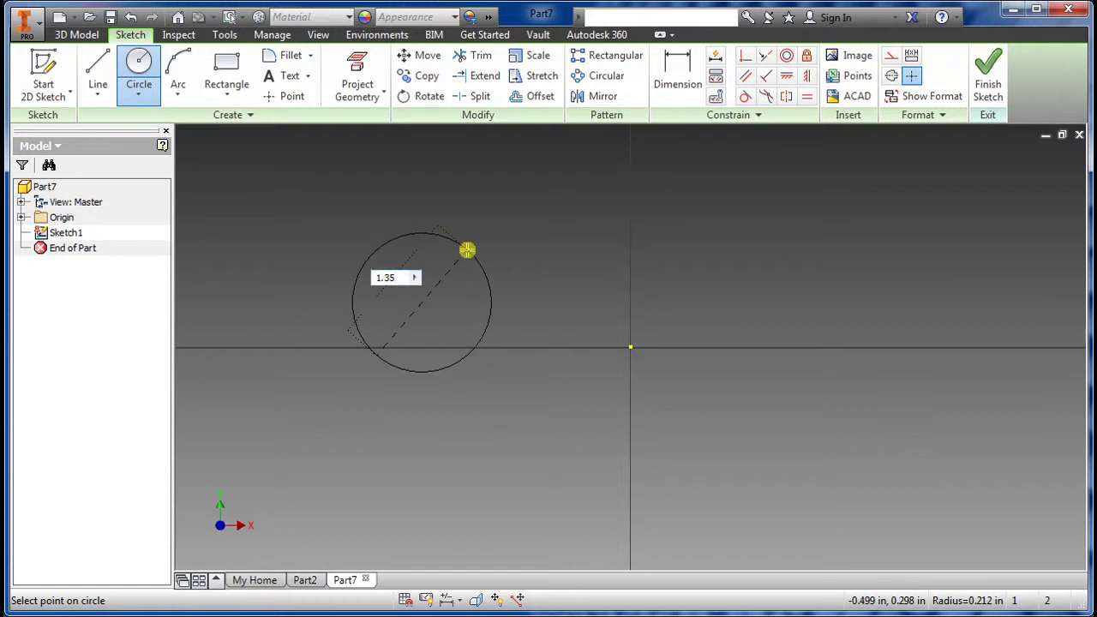
{"action": "key", "text": "Return"}
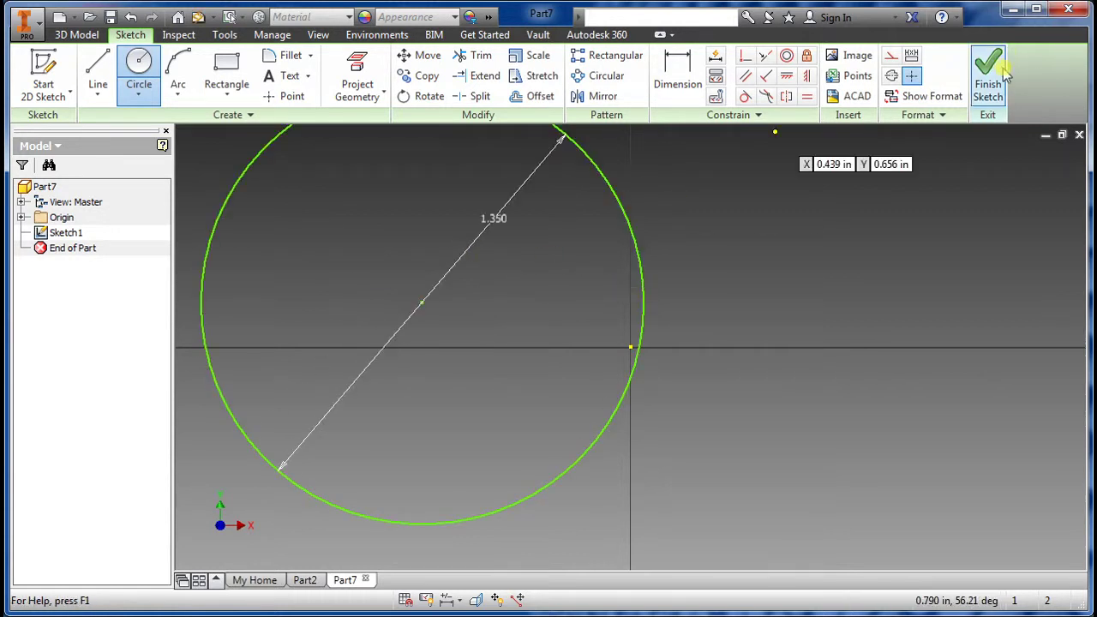
- Dimension the vertical distance between the 1.35 in circle's center and the origin as 0
{"action": "left_click", "coordinate": [677, 73]}
{"action": "left_click", "coordinate": [423, 303]}
{"action": "left_click", "coordinate": [632, 346]}
{"action": "left_click", "coordinate": [756, 319]}
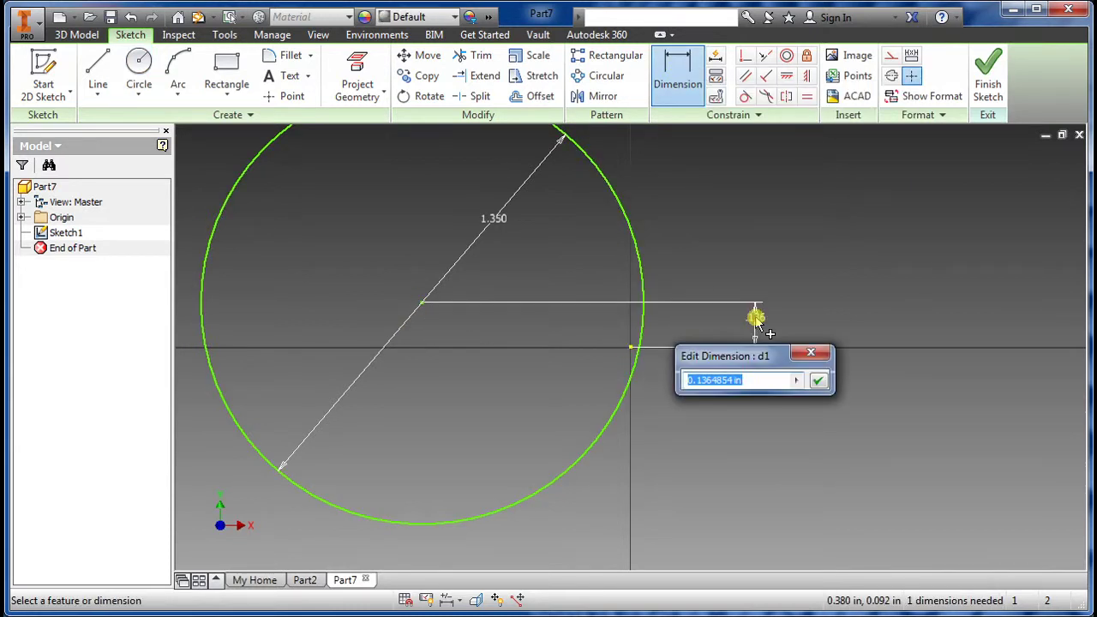
{"action": "type", "text": "0"}
{"action": "key", "text": "Return"}
- Set the horizontal distance from the 1.35 in circle's center to the origin to 4.65/2 in and finish the sketch
{"action": "left_click", "coordinate": [421, 346]}
{"action": "left_click", "coordinate": [517, 463]}
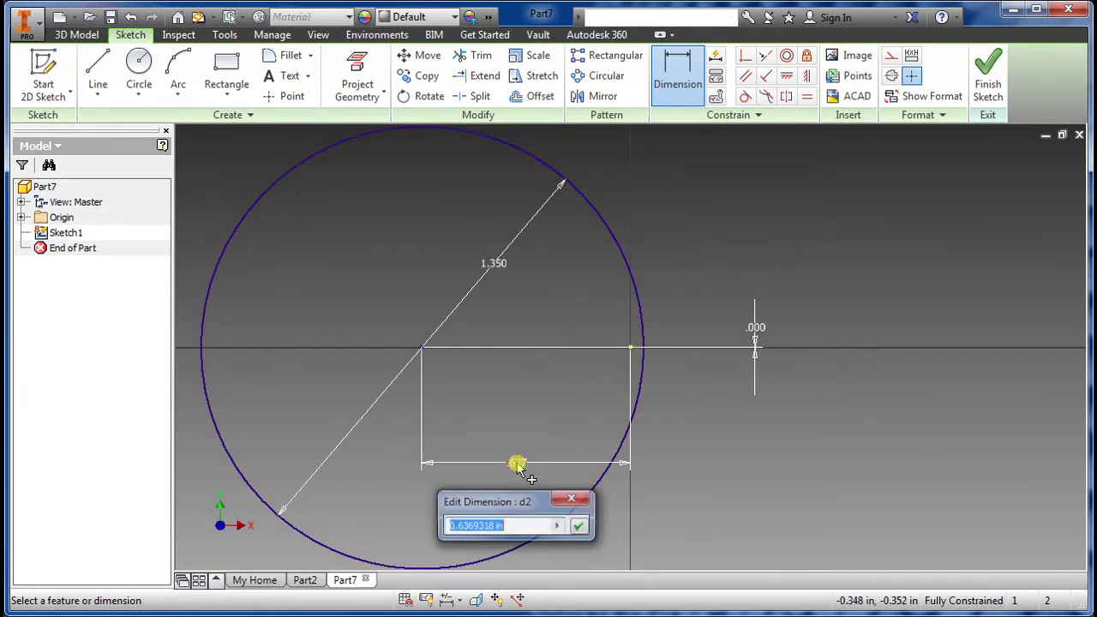
{"action": "type", "text": "4.65/2"}
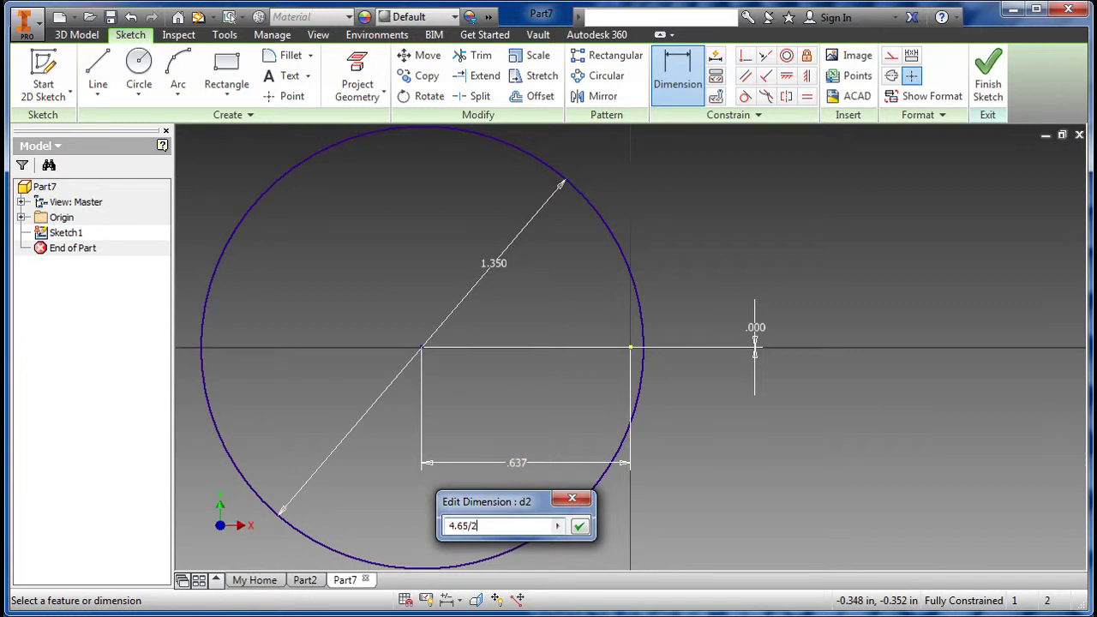
{"action": "key", "text": "Return"}
{"action": "scroll", "coordinate": [568, 455], "scroll_direction": "down", "scroll_amount": 5}
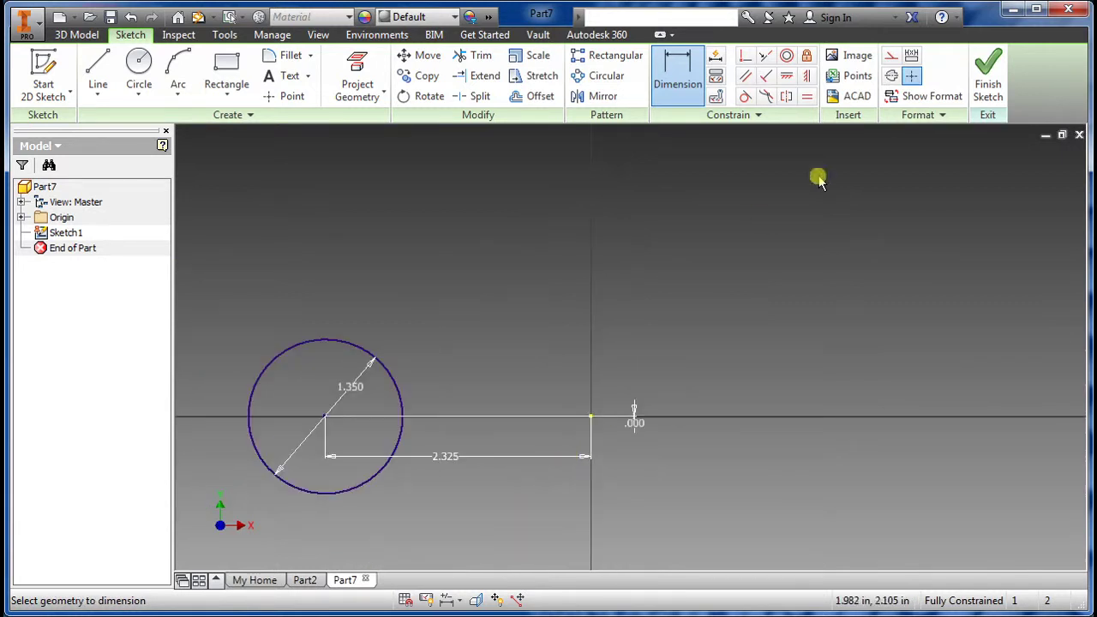
{"action": "left_click", "coordinate": [988, 82]}
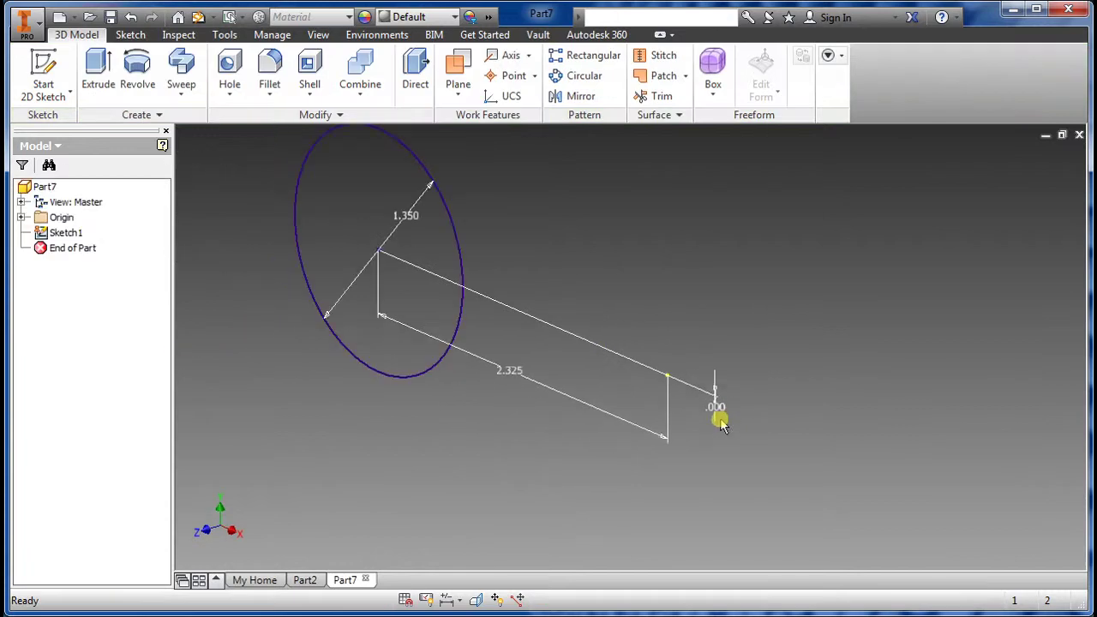
- Extrude the 1.35 in circle symmetrically by 0.67 in with a taper of -1.28 degrees
{"action": "left_click", "coordinate": [98, 71]}
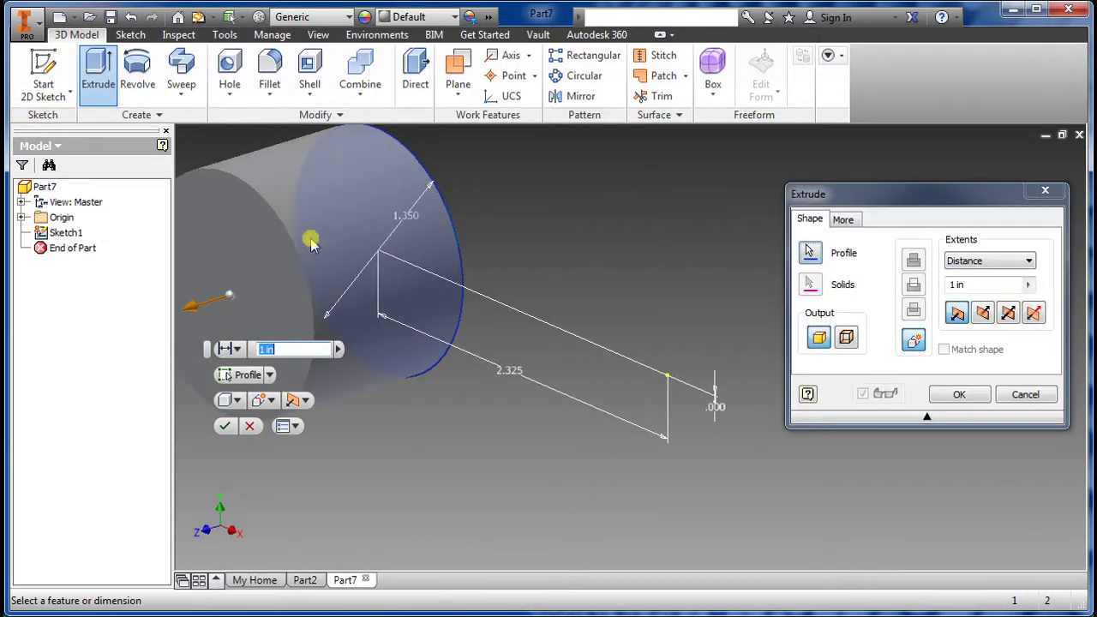
{"action": "left_click", "coordinate": [1009, 315]}
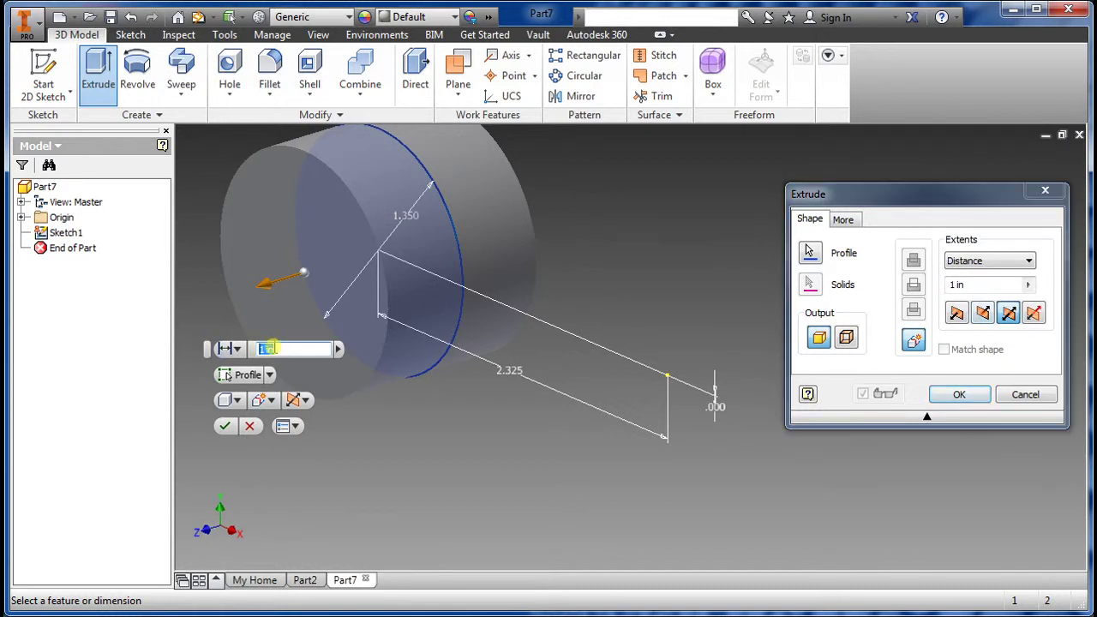
{"action": "key", "text": "BackSpace"}
{"action": "type", "text": ".67"}
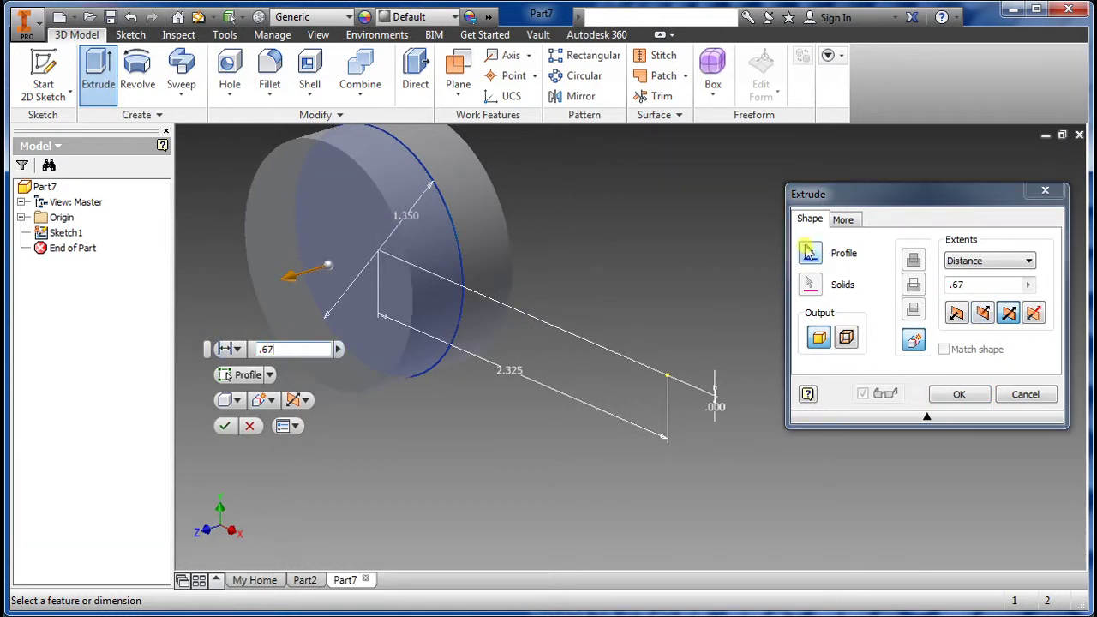
{"action": "left_click", "coordinate": [849, 221]}
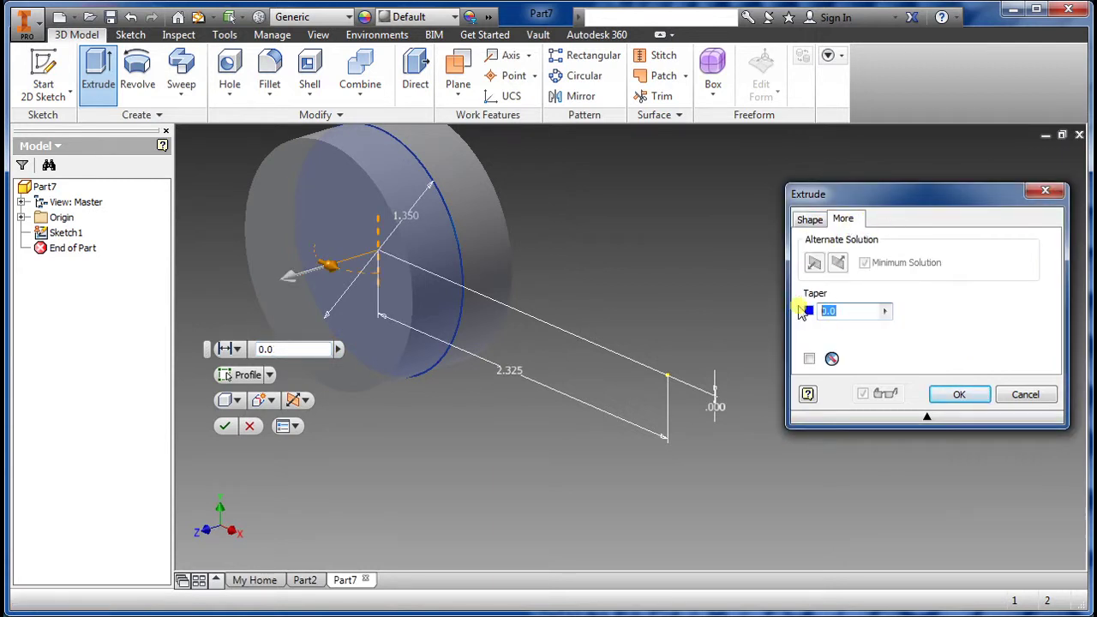
{"action": "type", "text": "-1"}
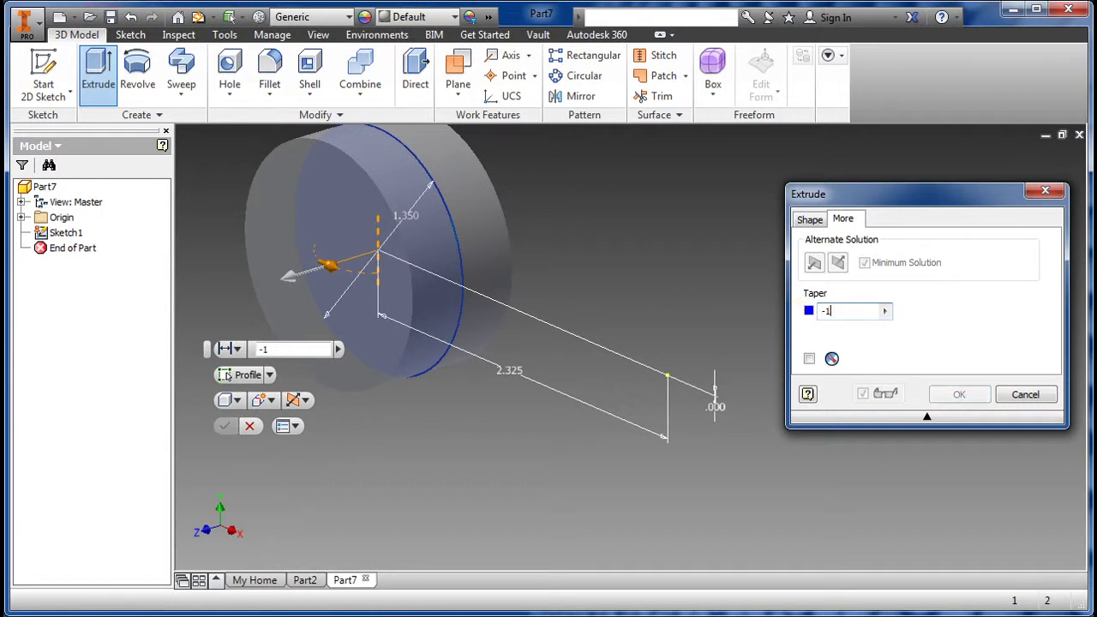
{"action": "type", "text": ".28"}
{"action": "key", "text": "Return"}
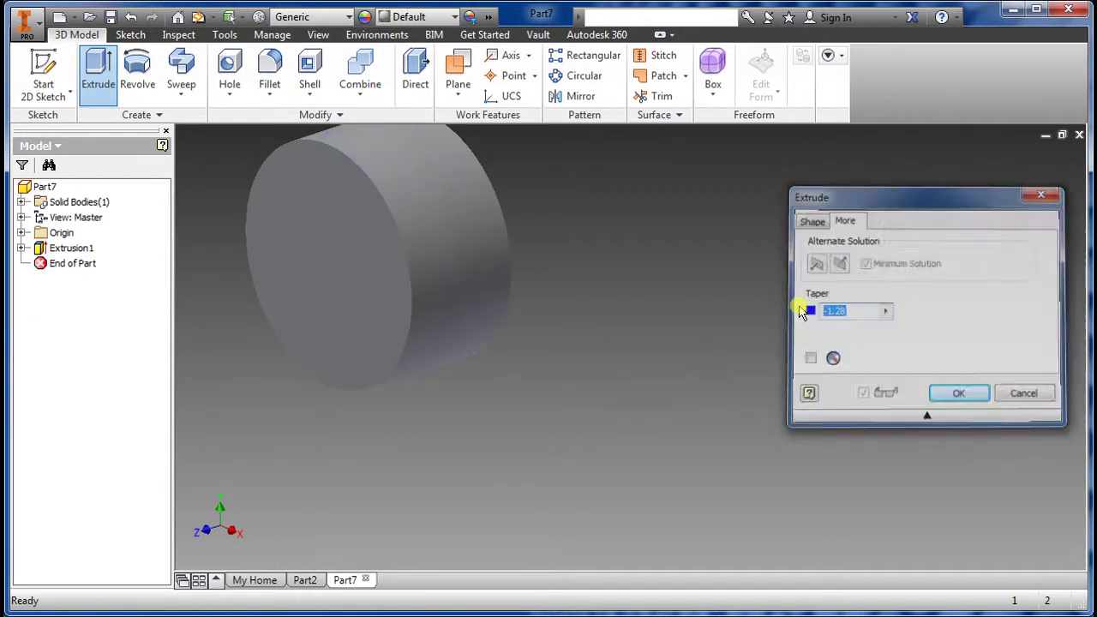
- Start a second sketch on the XY plane and draw a 1 in diameter circle on the positive X side of the origin
{"action": "key", "text": "F4"}
{"action": "mouse_move", "coordinate": [747, 282]}
{"action": "left_mouse_down"}
{"action": "mouse_move", "coordinate": [536, 311]}
{"action": "mouse_move", "coordinate": [556, 335]}
{"action": "mouse_move", "coordinate": [534, 334]}
{"action": "mouse_move", "coordinate": [591, 326]}
{"action": "mouse_move", "coordinate": [269, 184]}
{"action": "left_mouse_up"}
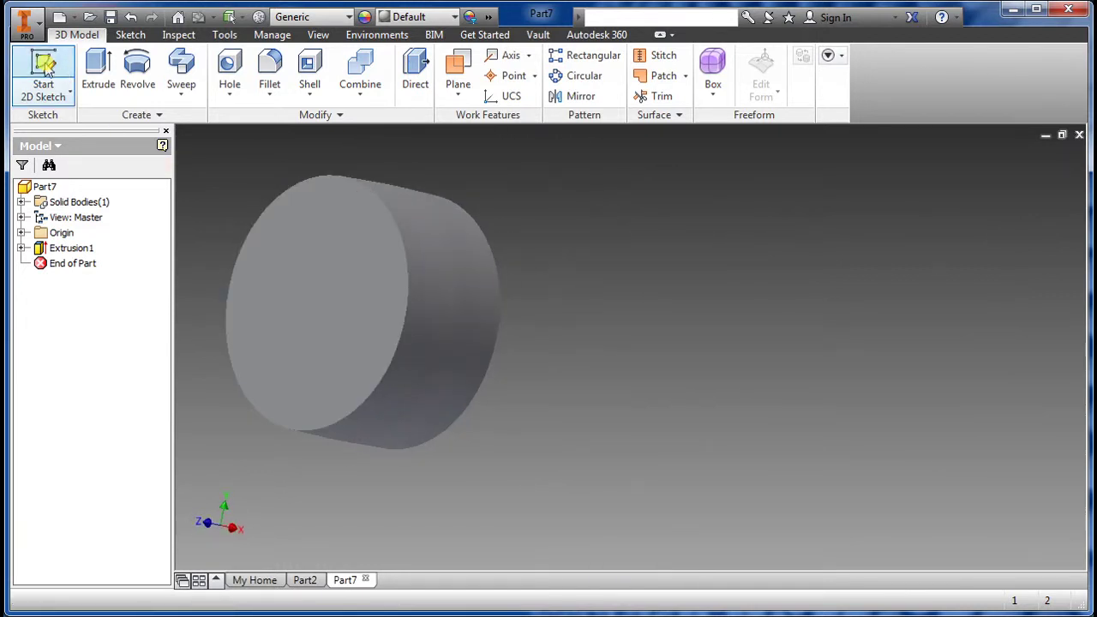
{"action": "left_click", "coordinate": [43, 67]}
{"action": "left_click", "coordinate": [21, 232]}
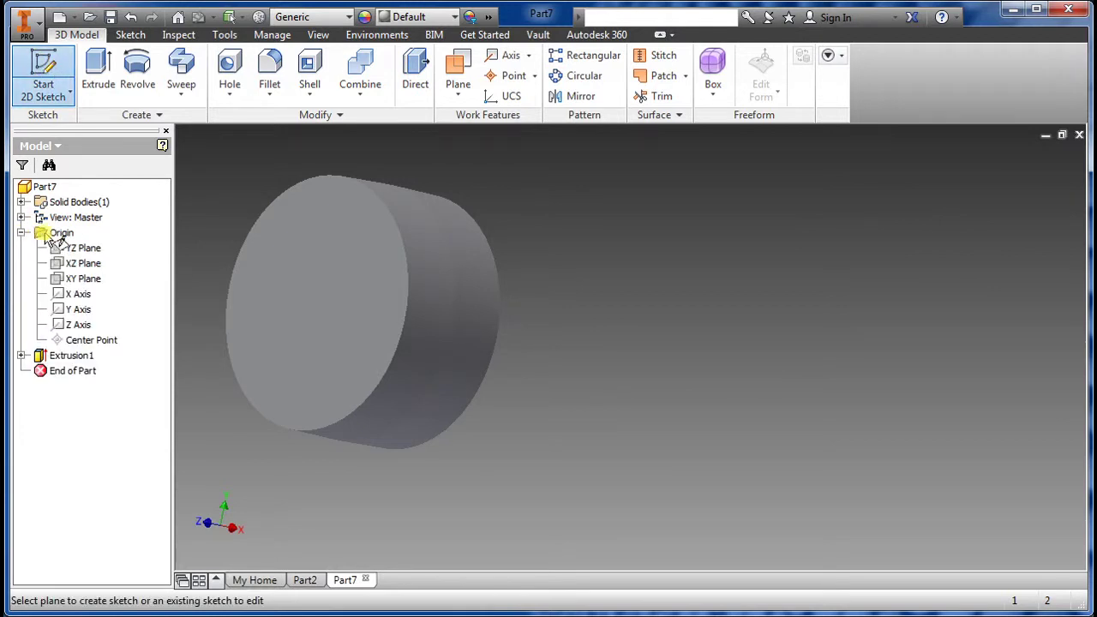
{"action": "left_click", "coordinate": [73, 285]}
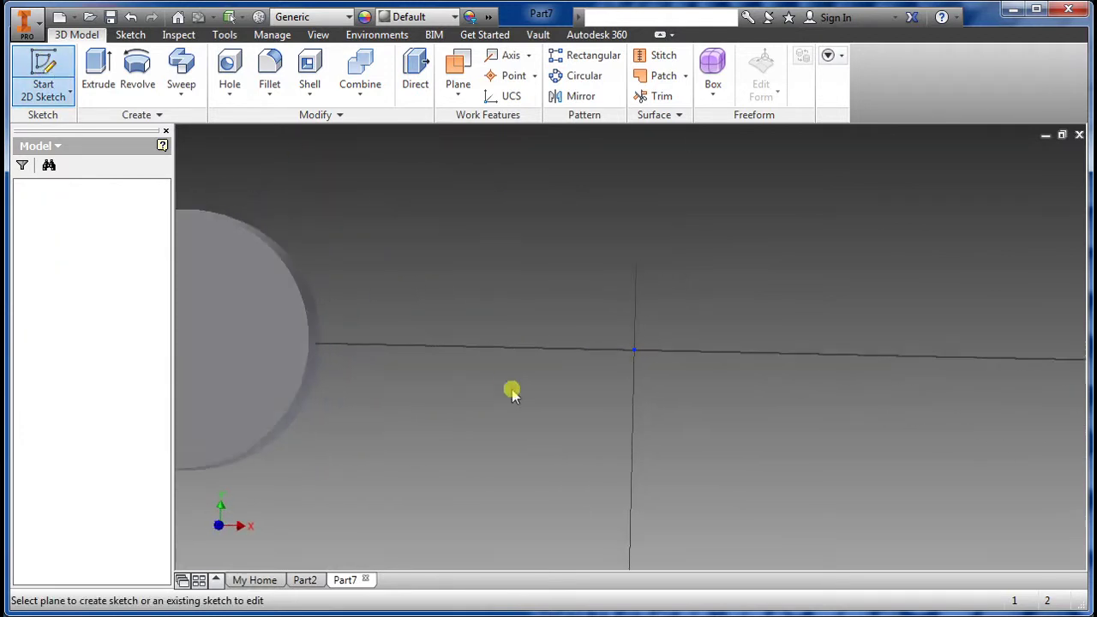
{"action": "key", "text": "c"}
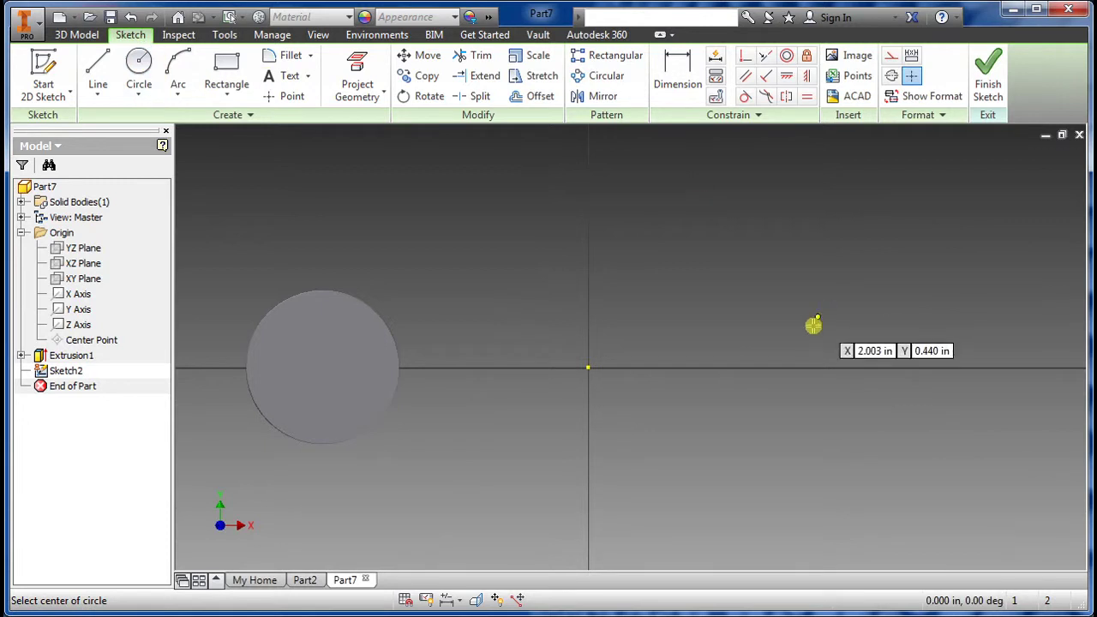
{"action": "left_click", "coordinate": [811, 334]}
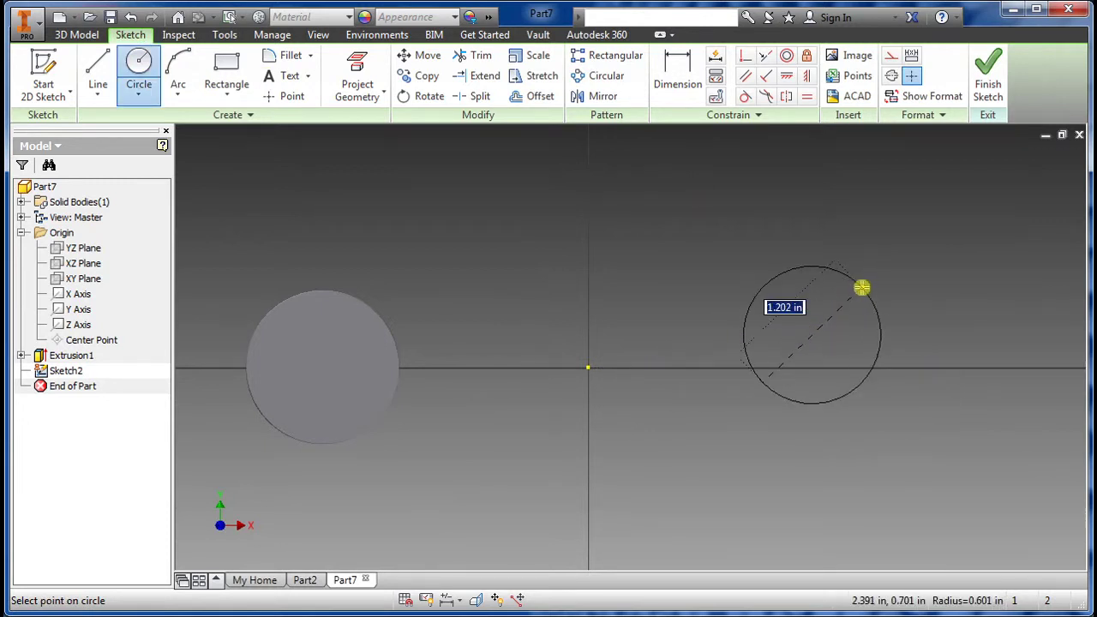
{"action": "key", "text": "Return"}
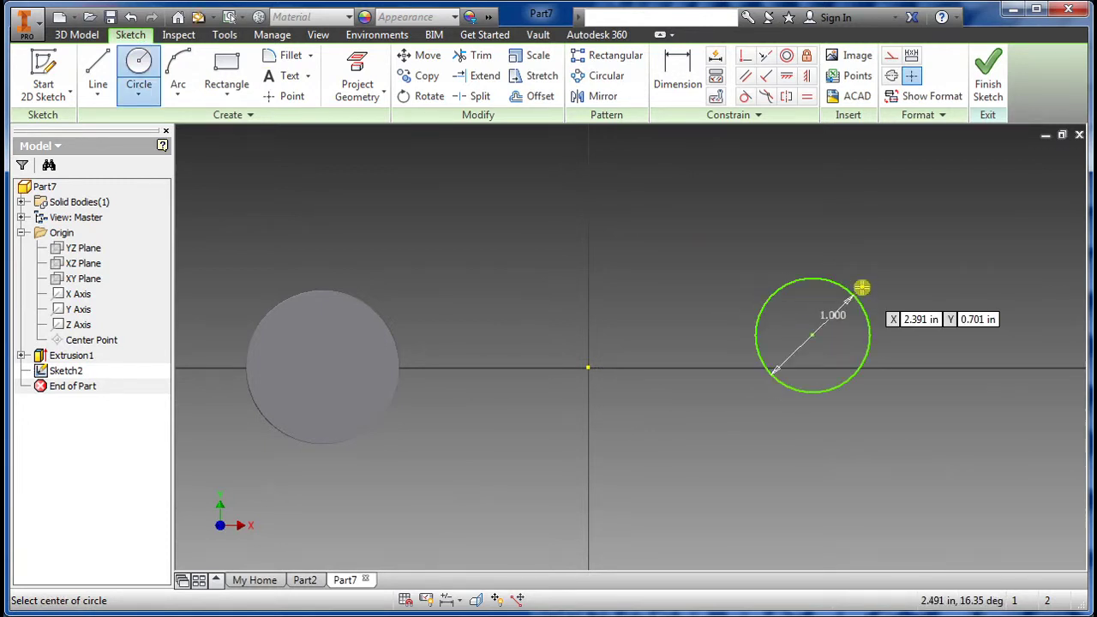
- Dimension the vertical distance between the 1 in circle's center and the origin as 0
{"action": "left_click", "coordinate": [677, 77]}
{"action": "left_click", "coordinate": [812, 335]}
{"action": "left_click", "coordinate": [589, 368]}
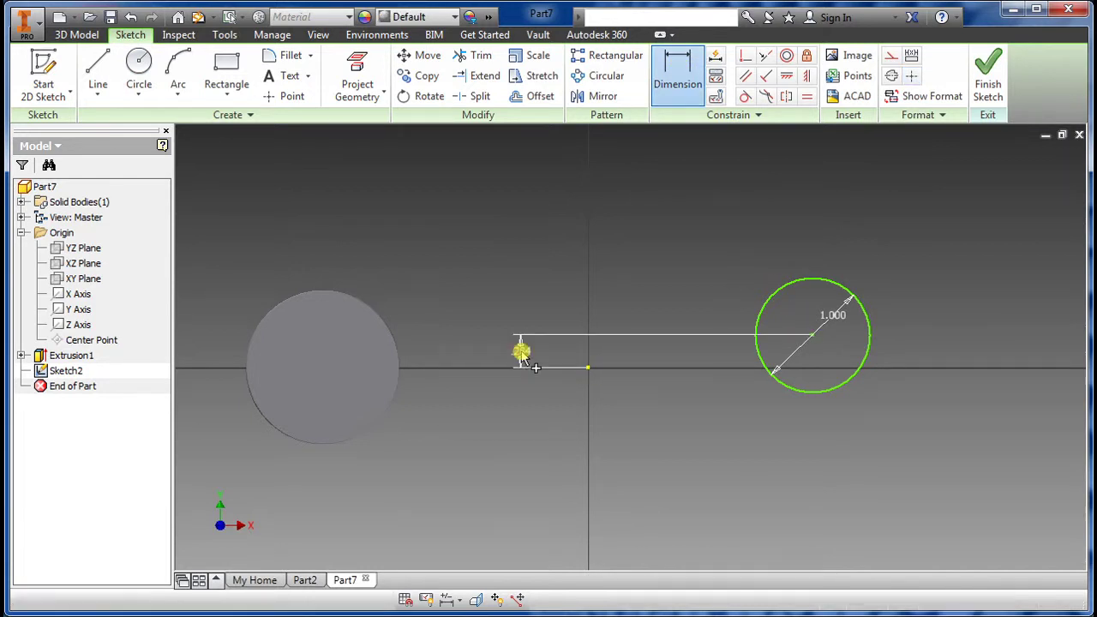
{"action": "left_click", "coordinate": [521, 351]}
{"action": "type", "text": "0"}
{"action": "key", "text": "Return"}
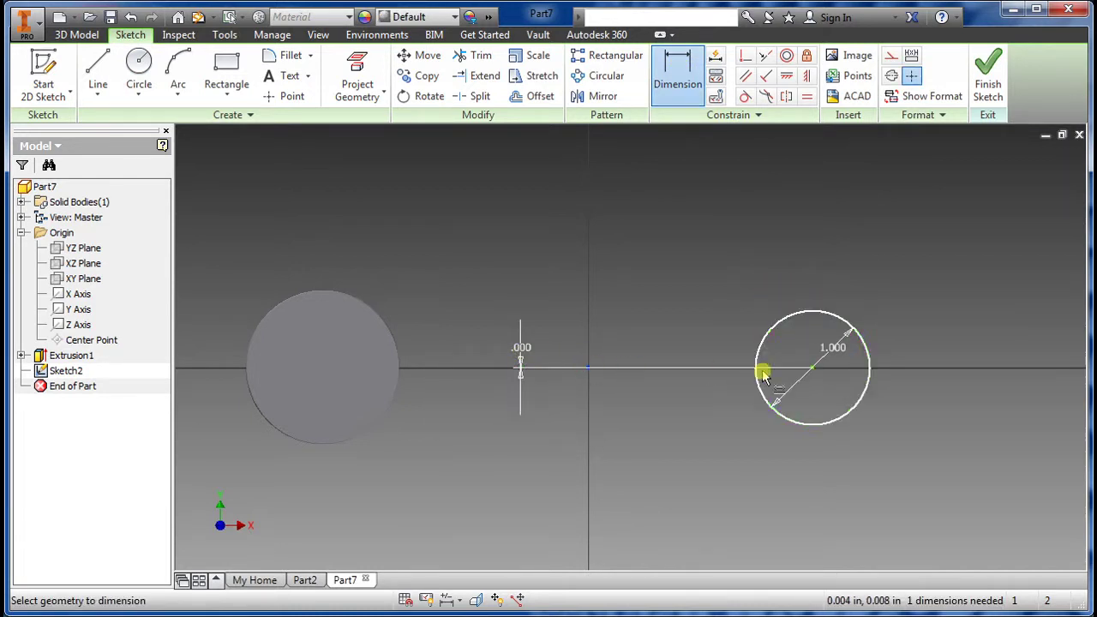
- Set the horizontal distance from the 1 in circle's center to the origin to 4.65/2 in and finish the sketch
{"action": "left_click", "coordinate": [811, 368]}
{"action": "left_click", "coordinate": [711, 268]}
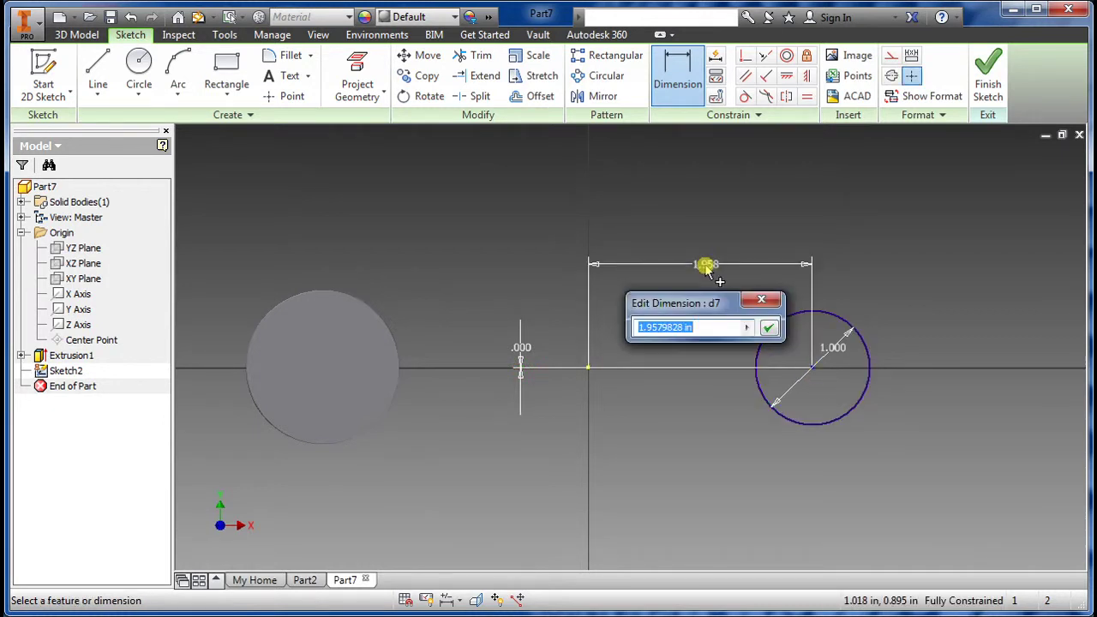
{"action": "type", "text": "4.65/2"}
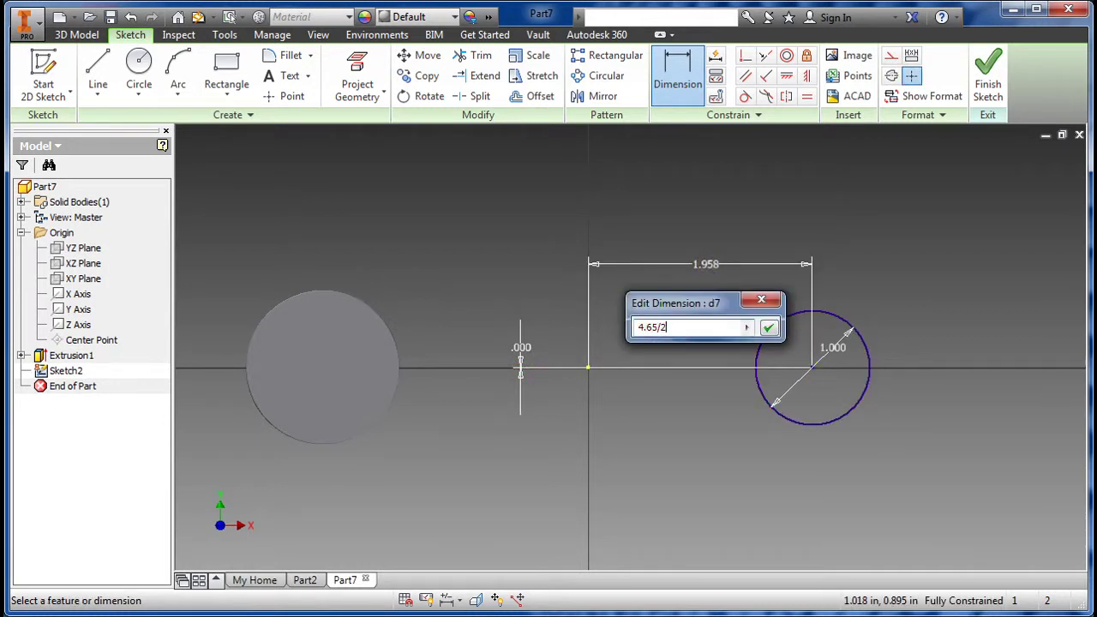
{"action": "key", "text": "Return"}
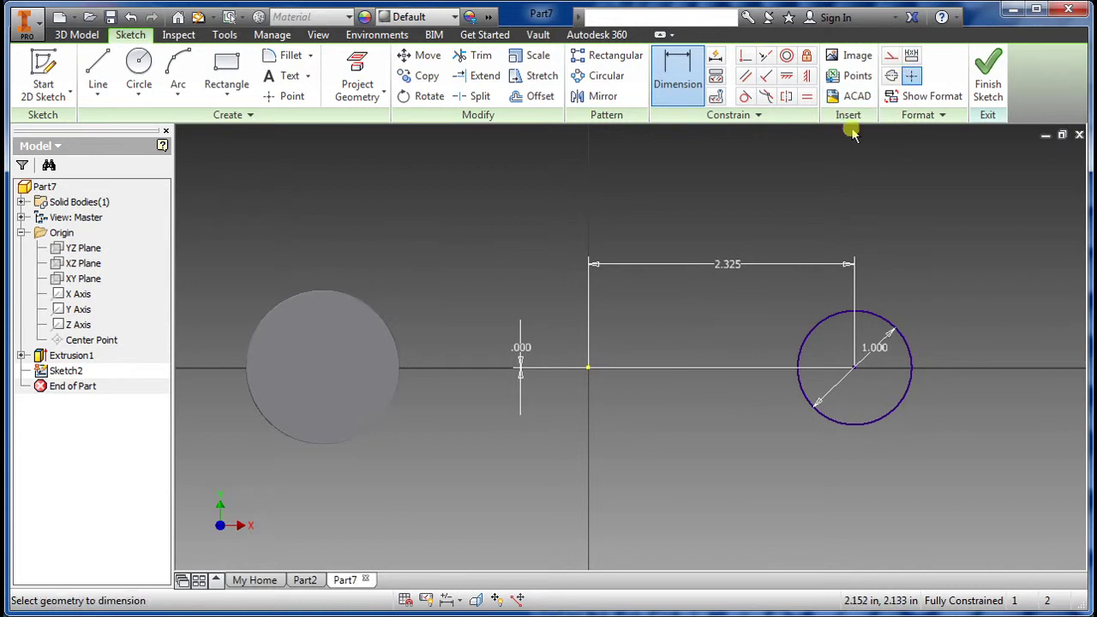
{"action": "left_click", "coordinate": [988, 70]}
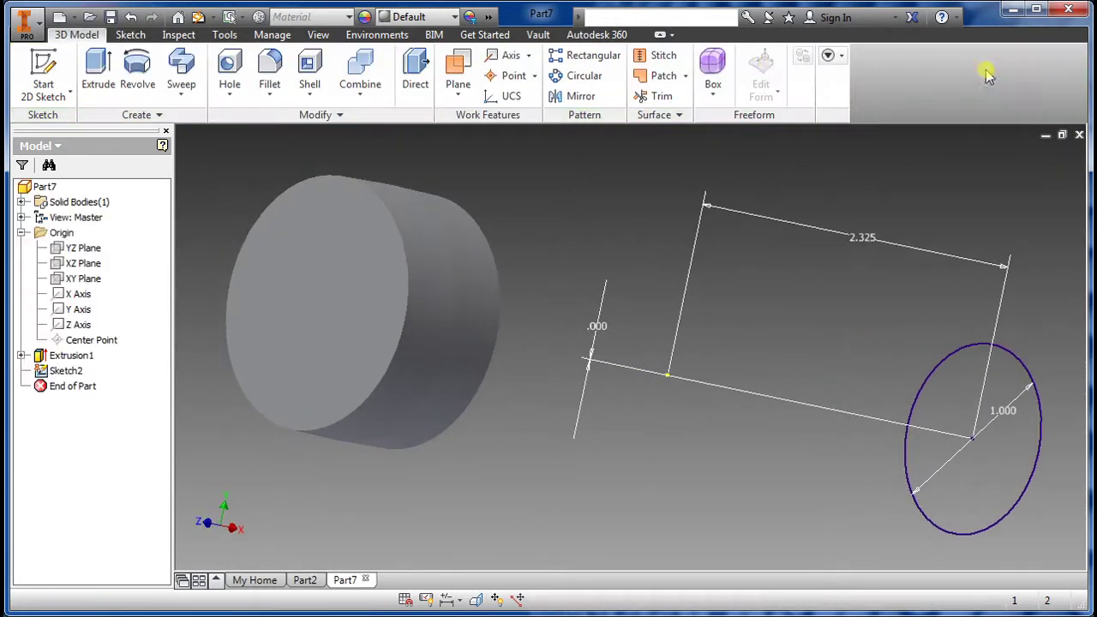
- Extrude the 1 in circle symmetrically by 0.67 in with a taper of -0.97 degrees
{"action": "left_click", "coordinate": [100, 68]}
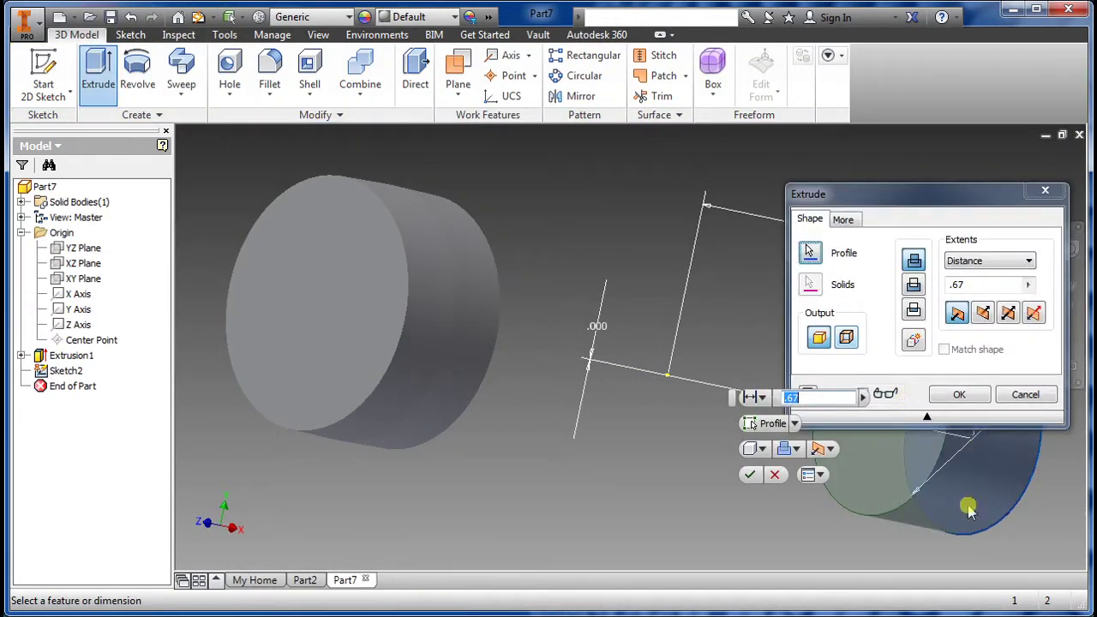
{"action": "left_click", "coordinate": [1008, 315]}
{"action": "left_click_drag", "start_coordinate": [958, 195], "coordinate": [802, 88]}
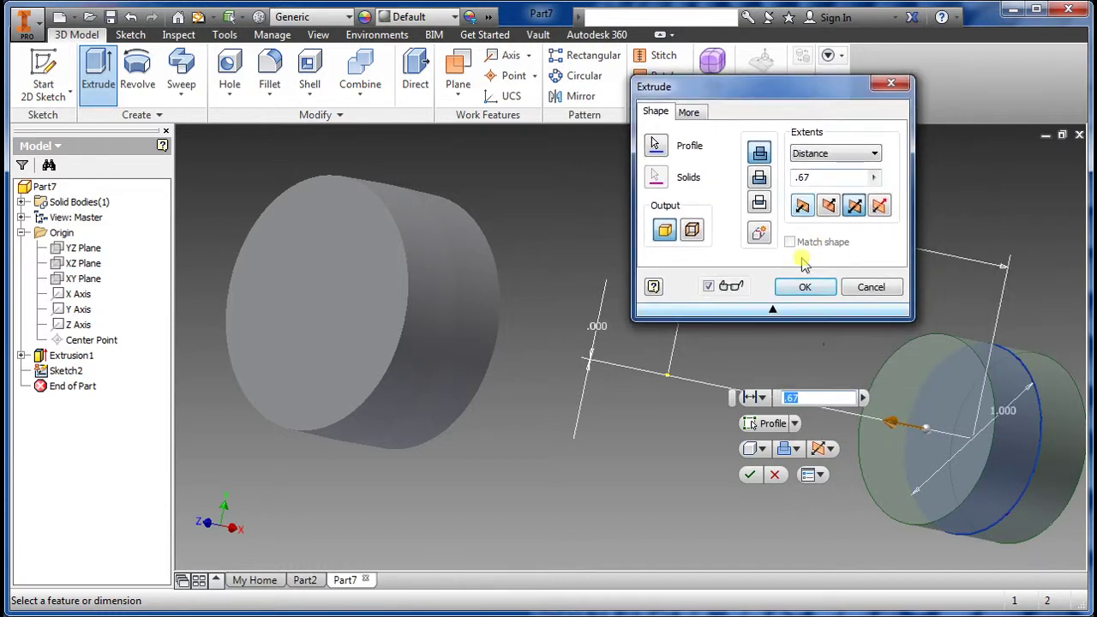
{"action": "left_click", "coordinate": [688, 112]}
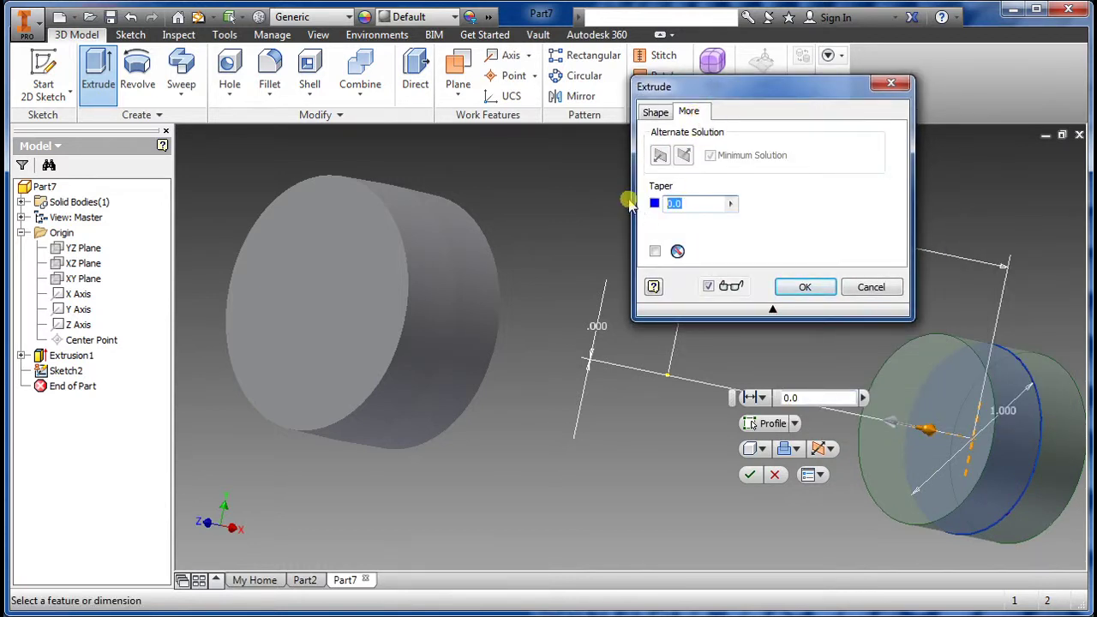
{"action": "type", "text": "-.97"}
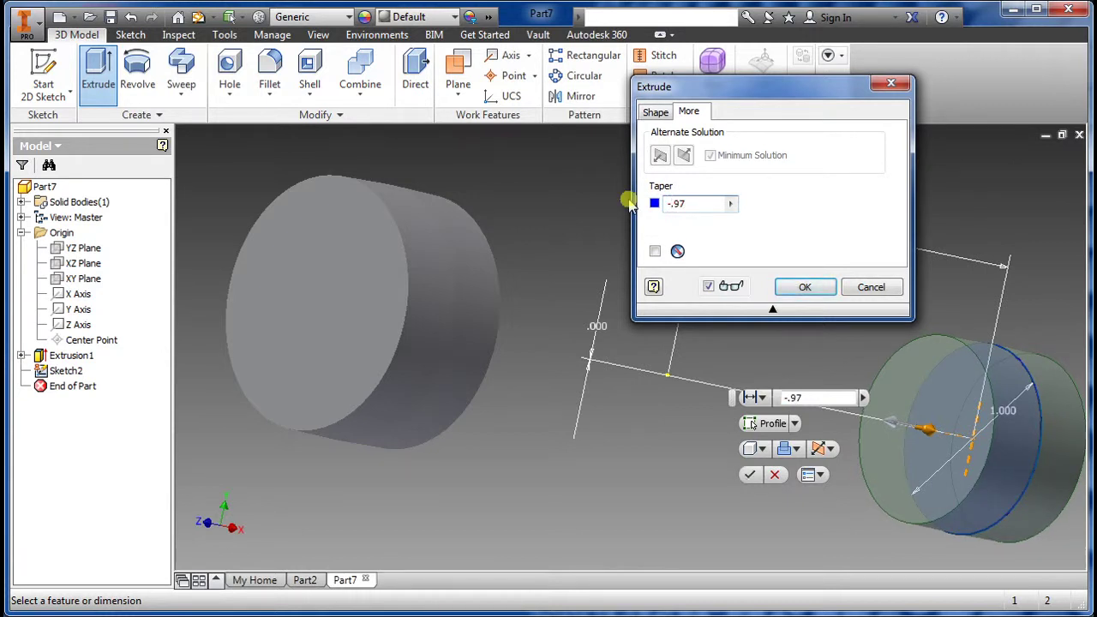
{"action": "key", "text": "Return"}
- Set the model's visual style to Shaded with Edges and inspect the two tapered cylinders
{"action": "middle_click_drag", "start_coordinate": [518, 386], "coordinate": [543, 399], "text": "shift"}
{"action": "left_click", "coordinate": [318, 34]}
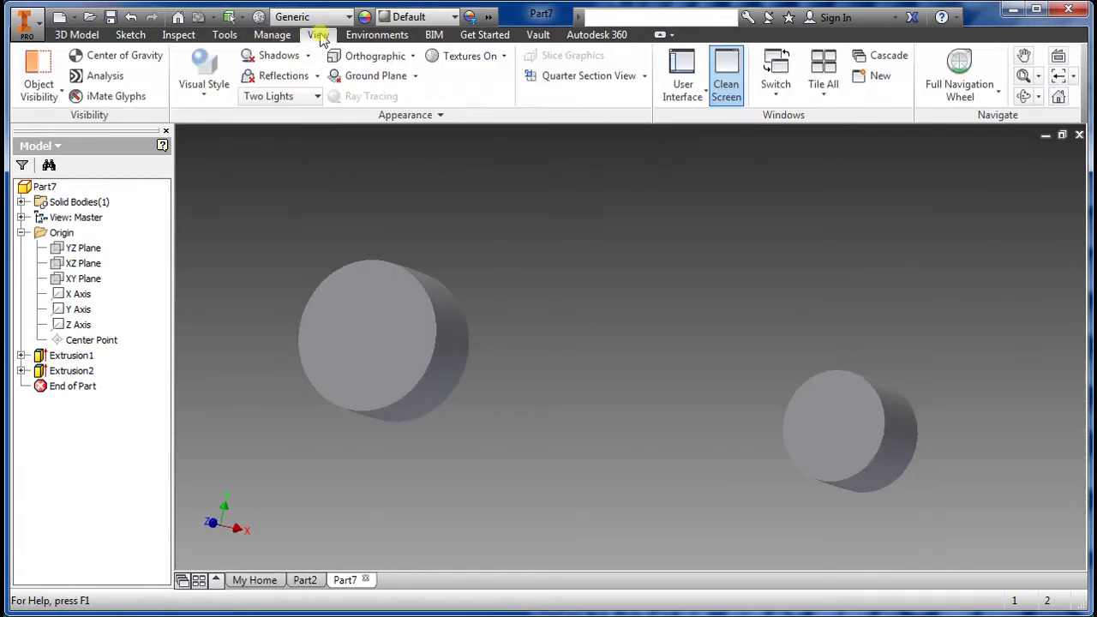
{"action": "left_click", "coordinate": [206, 90]}
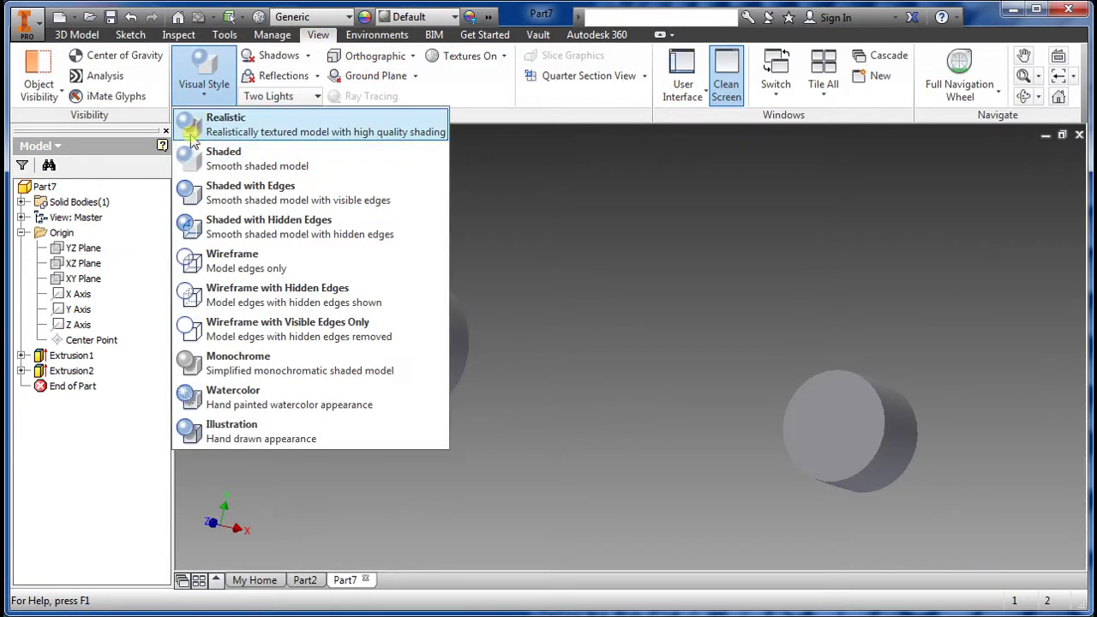
{"action": "left_click", "coordinate": [251, 192]}
{"action": "mouse_move", "coordinate": [643, 430]}
{"action": "middle_mouse_down", "text": "shift"}
{"action": "mouse_move", "coordinate": [580, 440]}
{"action": "mouse_move", "coordinate": [695, 437]}
{"action": "mouse_move", "coordinate": [679, 443]}
{"action": "middle_mouse_up", "text": "shift"}
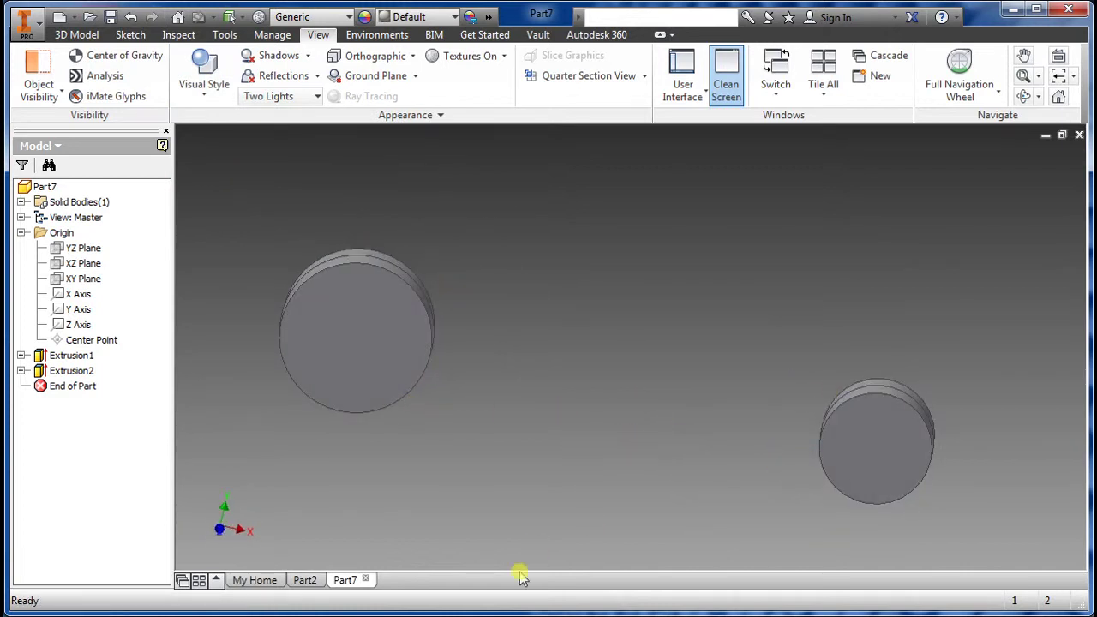
{"action": "middle_click_drag", "start_coordinate": [474, 469], "coordinate": [492, 453], "text": "shift"}
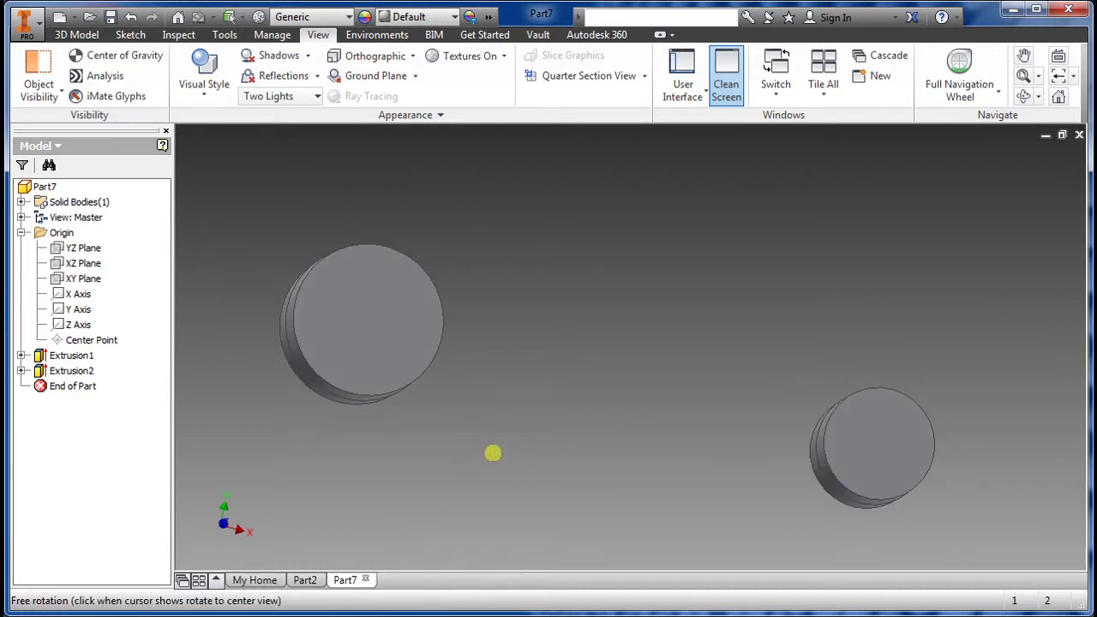
- Start a third sketch on the XY plane and slice the solids' graphics at the sketch plane
{"action": "left_click", "coordinate": [94, 36]}
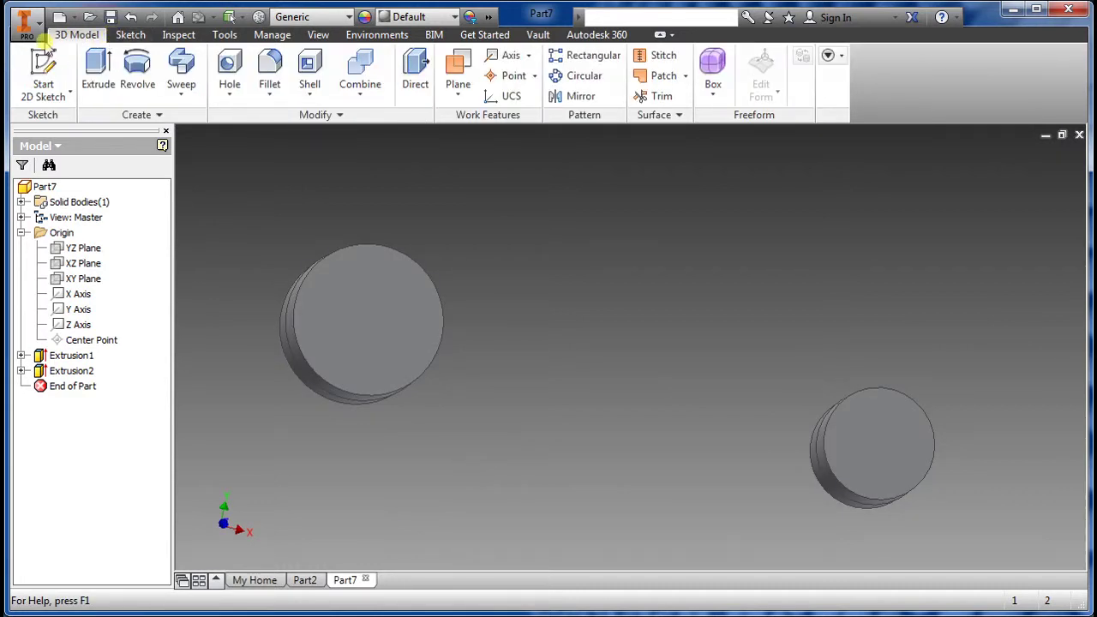
{"action": "left_click", "coordinate": [48, 75]}
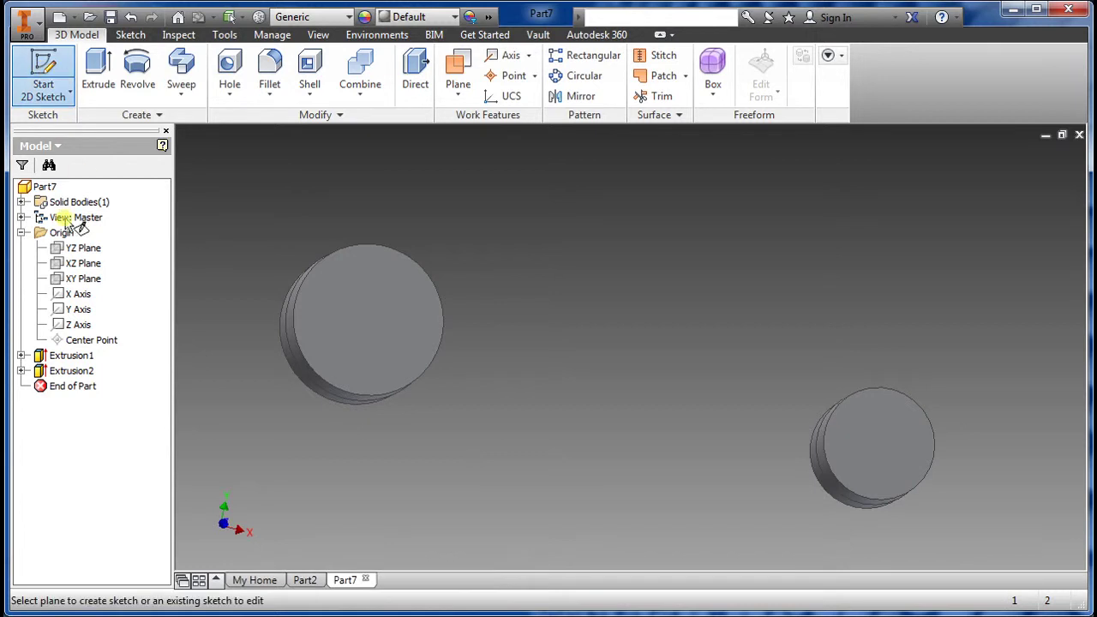
{"action": "left_click", "coordinate": [69, 281]}
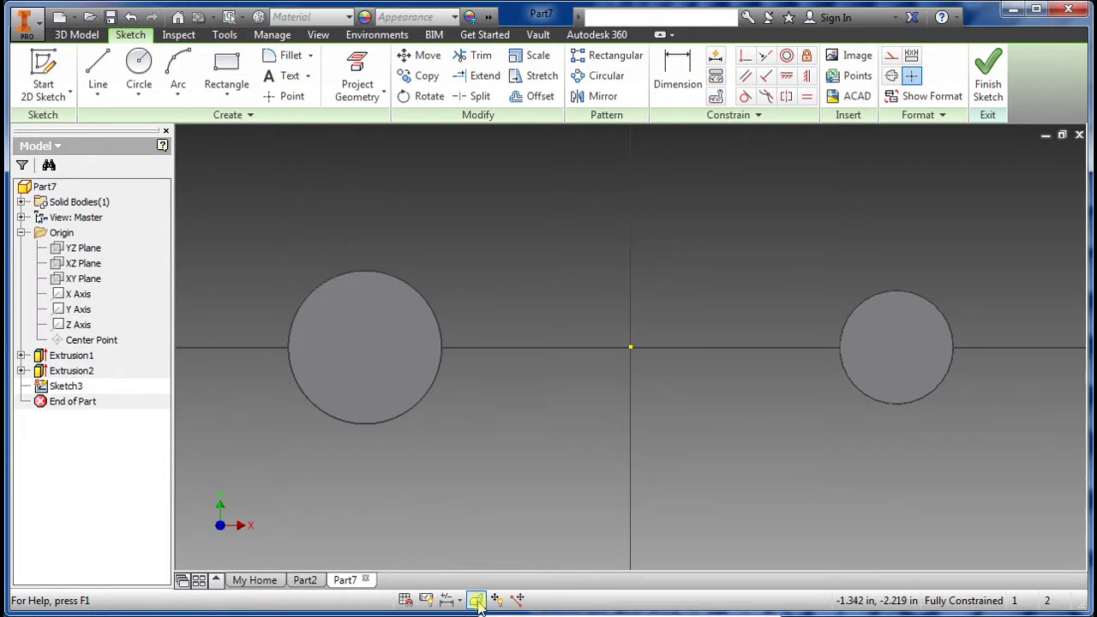
{"action": "left_click", "coordinate": [476, 600]}
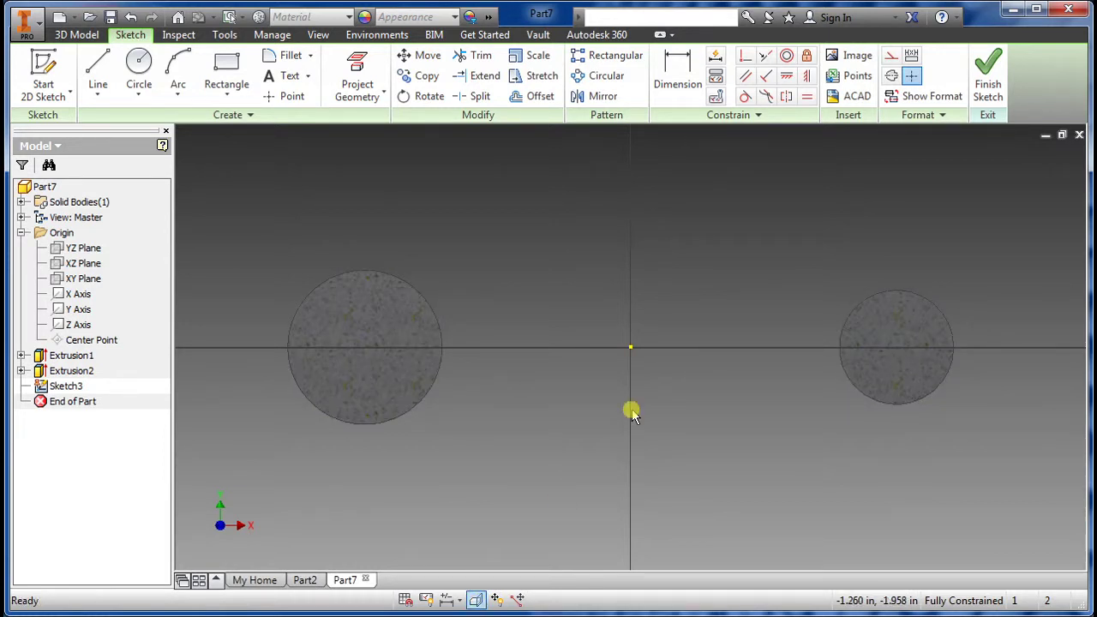
{"action": "scroll", "coordinate": [483, 335], "scroll_direction": "up", "scroll_amount": 2}
{"action": "scroll", "coordinate": [463, 370], "scroll_direction": "down", "scroll_amount": 1}
{"action": "middle_click_drag", "start_coordinate": [463, 371], "coordinate": [1057, 198], "text": "shift"}
{"action": "left_click", "coordinate": [1055, 195]}
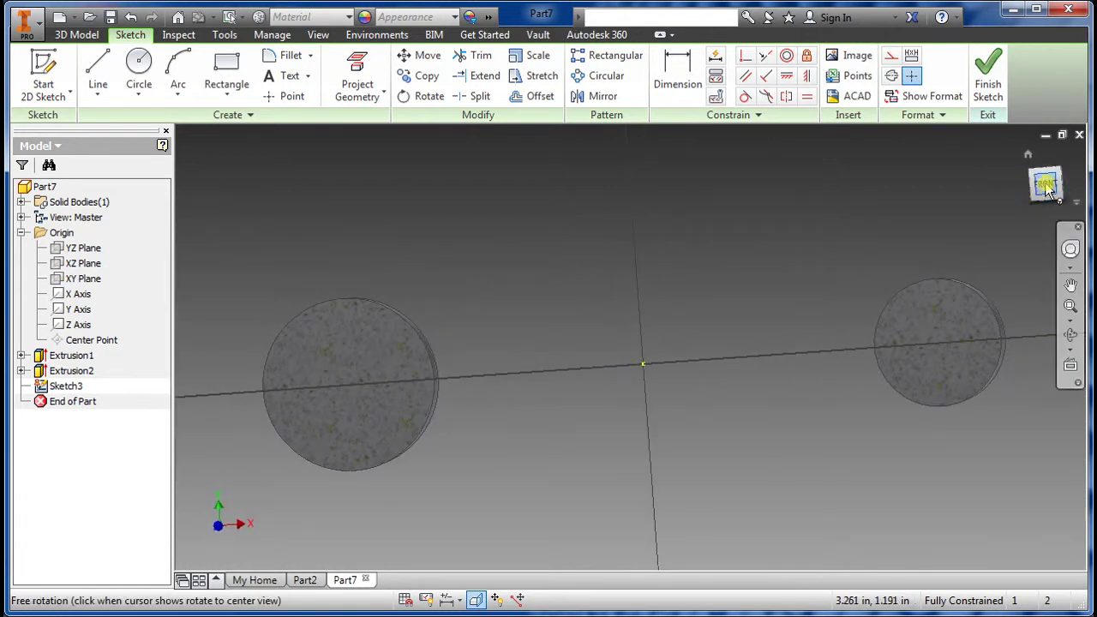
{"action": "scroll", "coordinate": [651, 343], "scroll_direction": "up", "scroll_amount": 2}
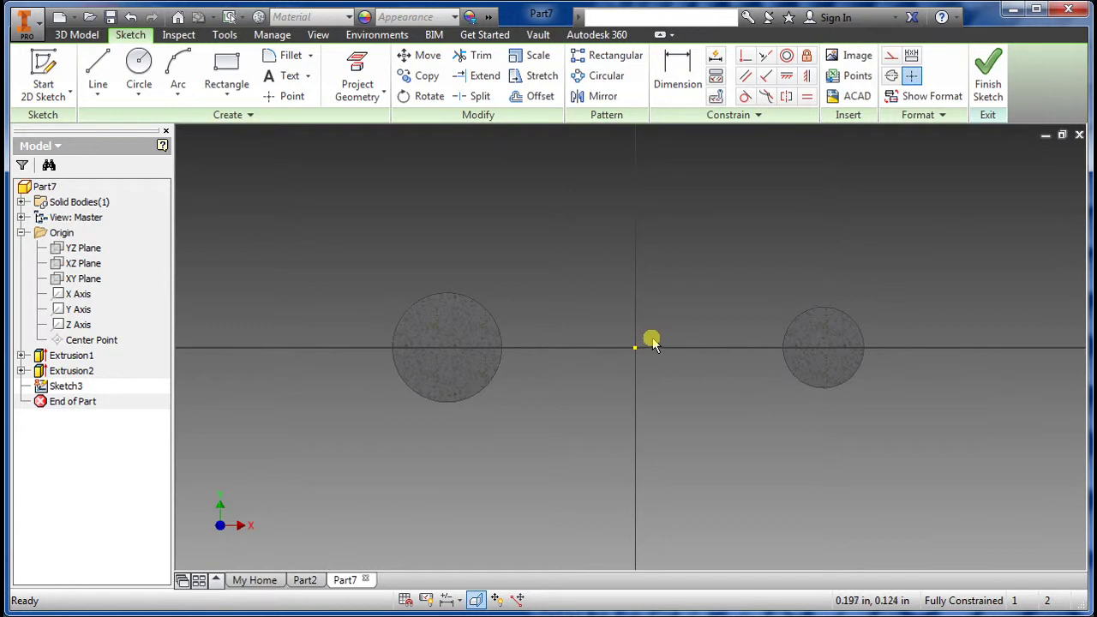
{"action": "scroll", "coordinate": [651, 343], "scroll_direction": "up", "scroll_amount": 2}
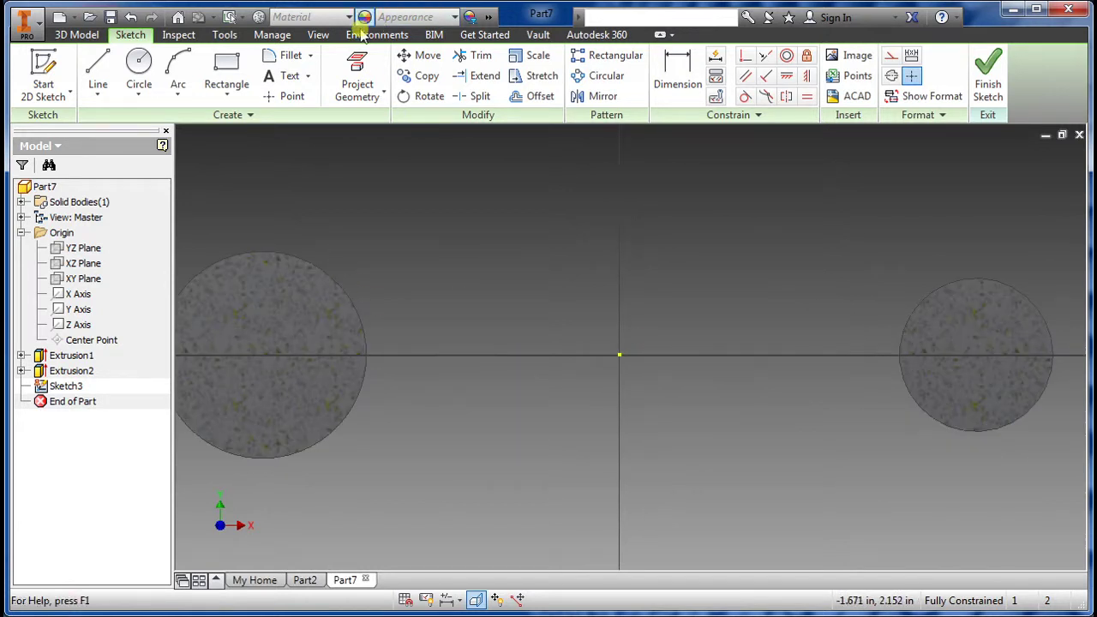
- Project the circular edges of both cylinders into the sketch
{"action": "left_click", "coordinate": [358, 82]}
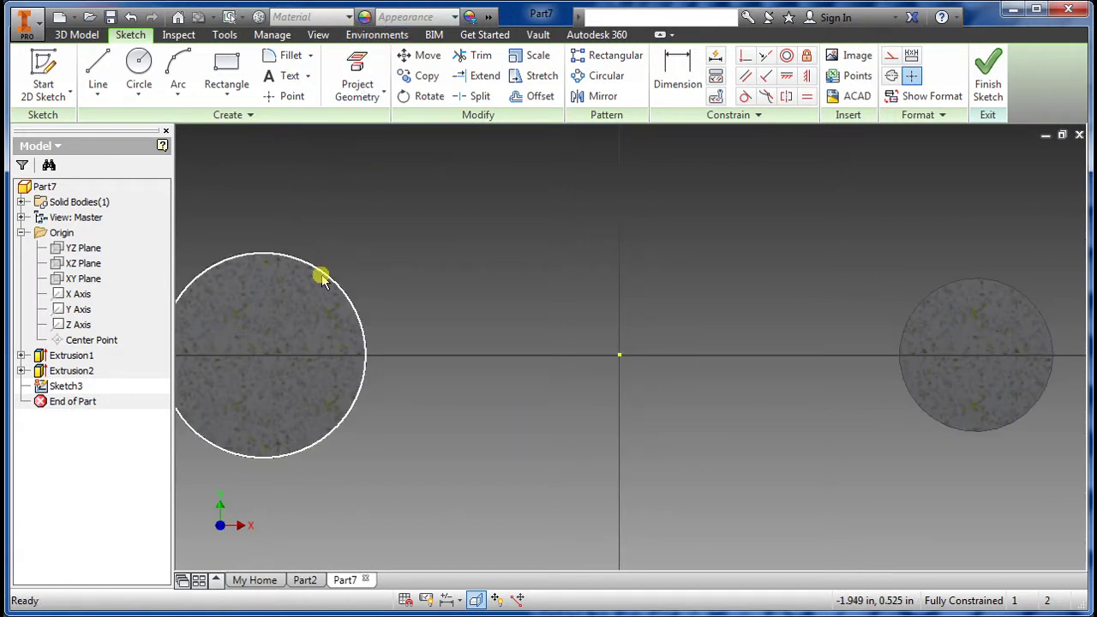
{"action": "left_click", "coordinate": [357, 82]}
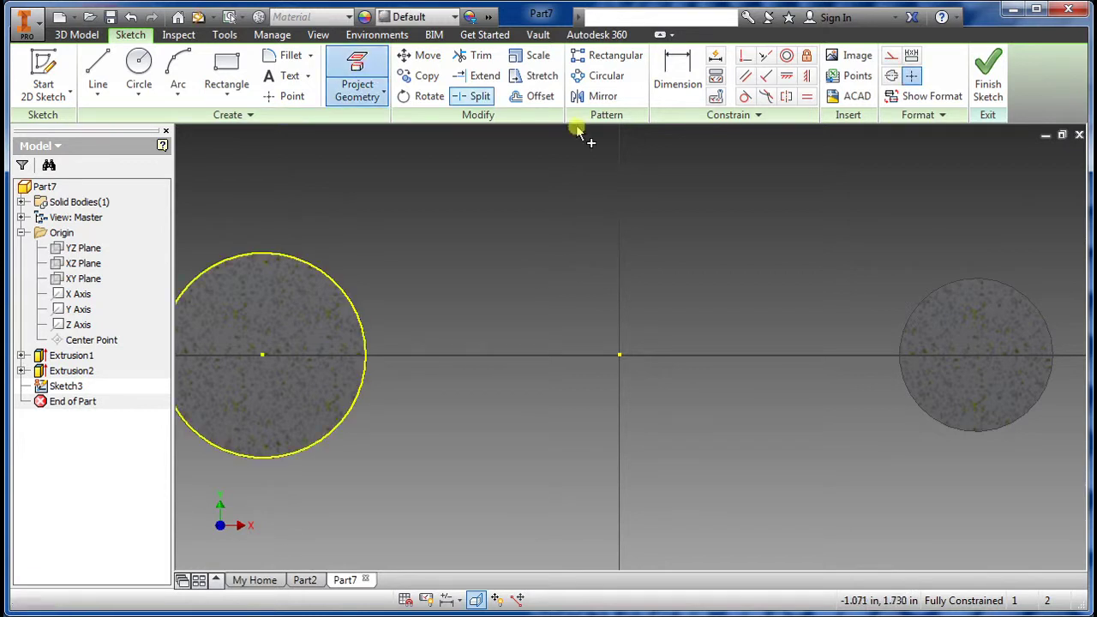
{"action": "left_click", "coordinate": [932, 302]}
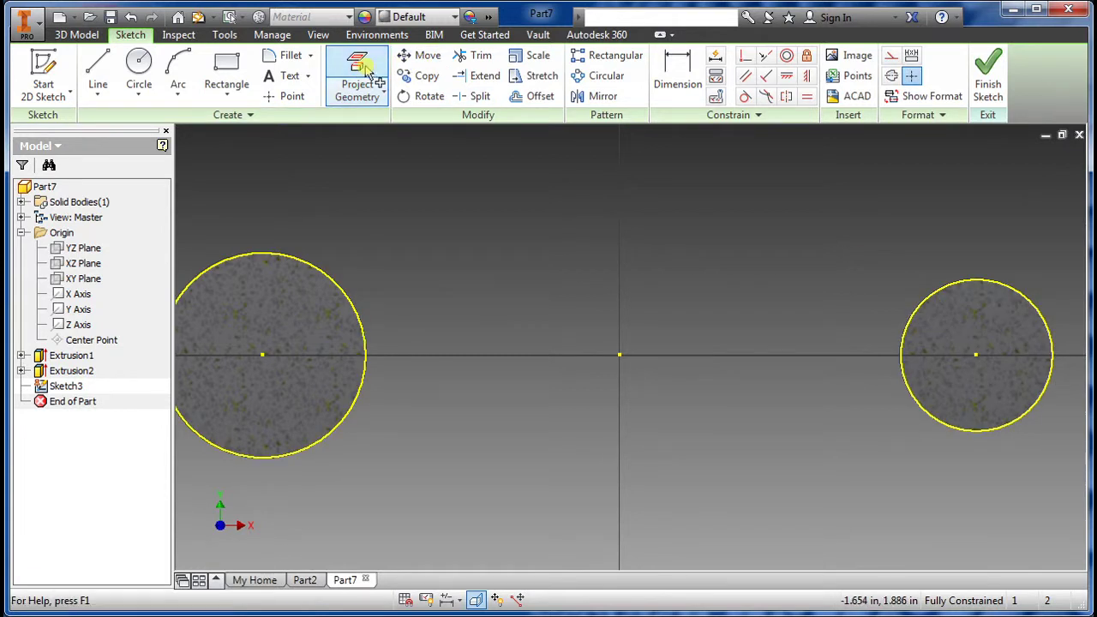
{"action": "left_click", "coordinate": [360, 73]}
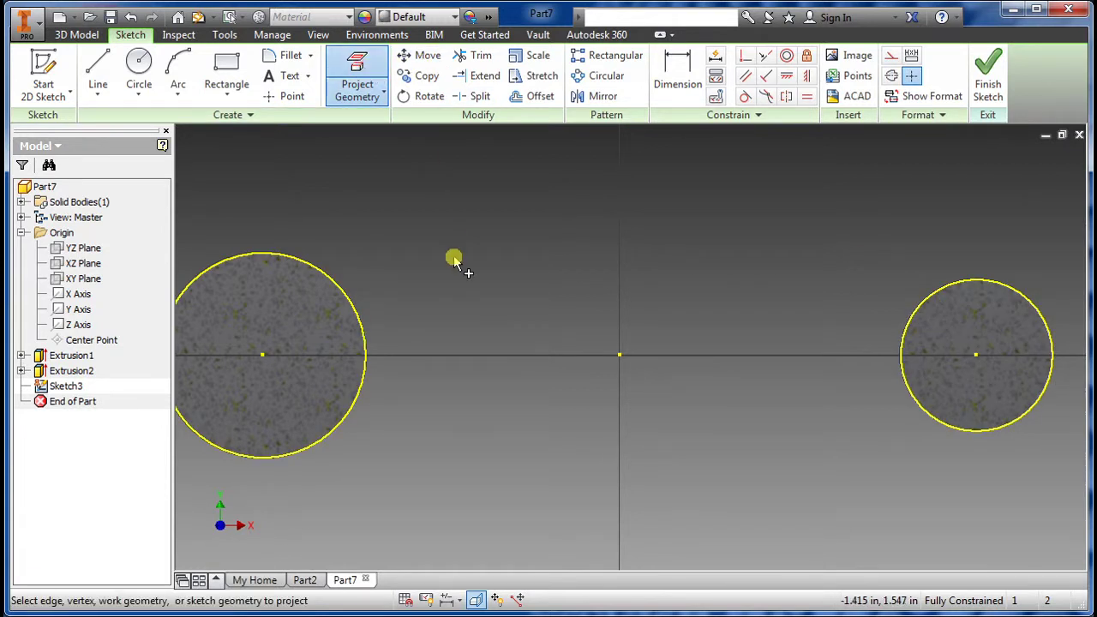
- Draw two converging lines, each about 3.8 in long, joining the large circle to the small one above and below the centers
{"action": "left_click", "coordinate": [98, 73]}
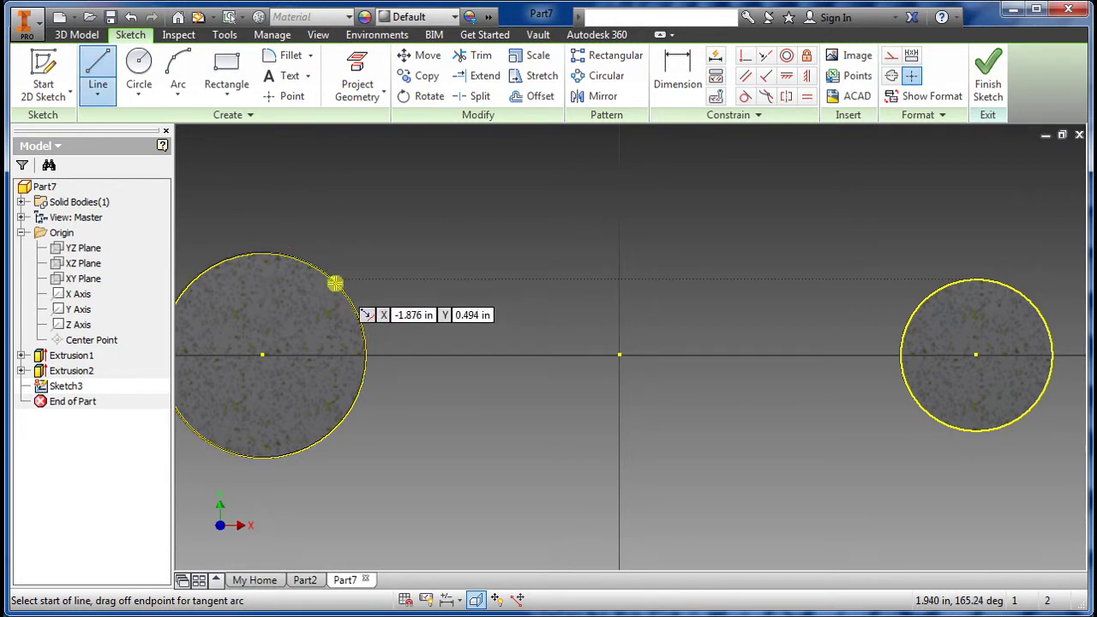
{"action": "left_click", "coordinate": [335, 283]}
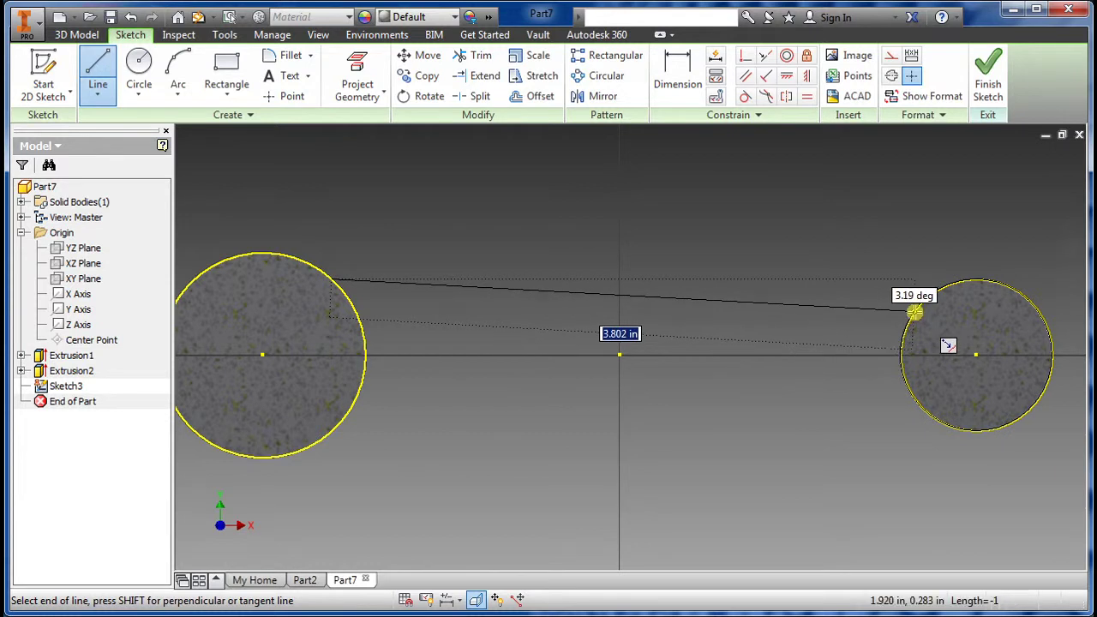
{"action": "double_click", "coordinate": [916, 311]}
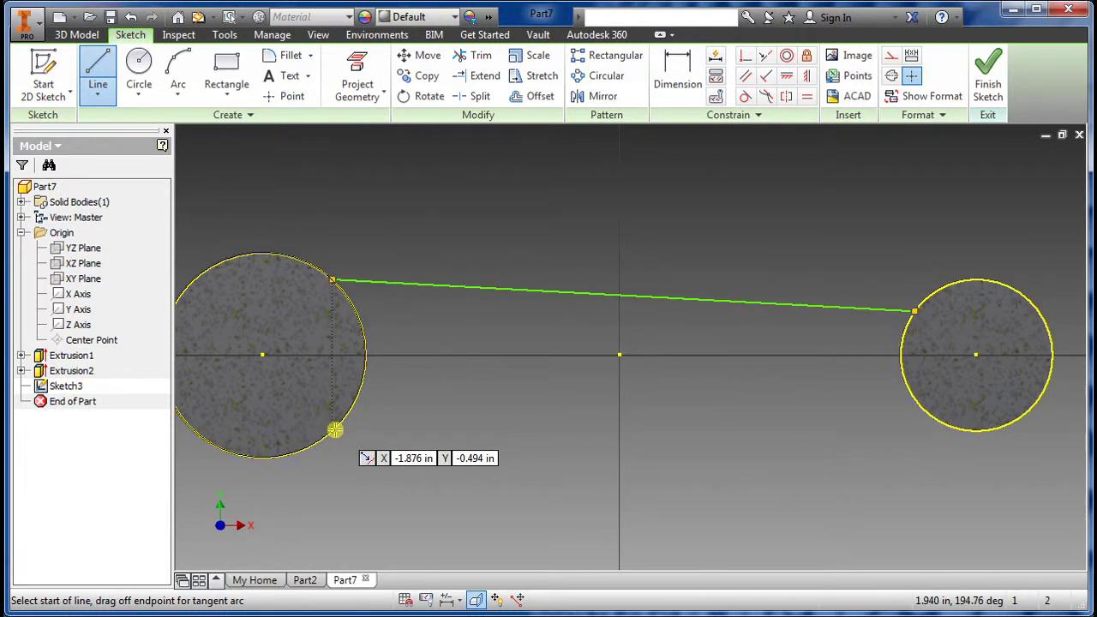
{"action": "left_click", "coordinate": [335, 429]}
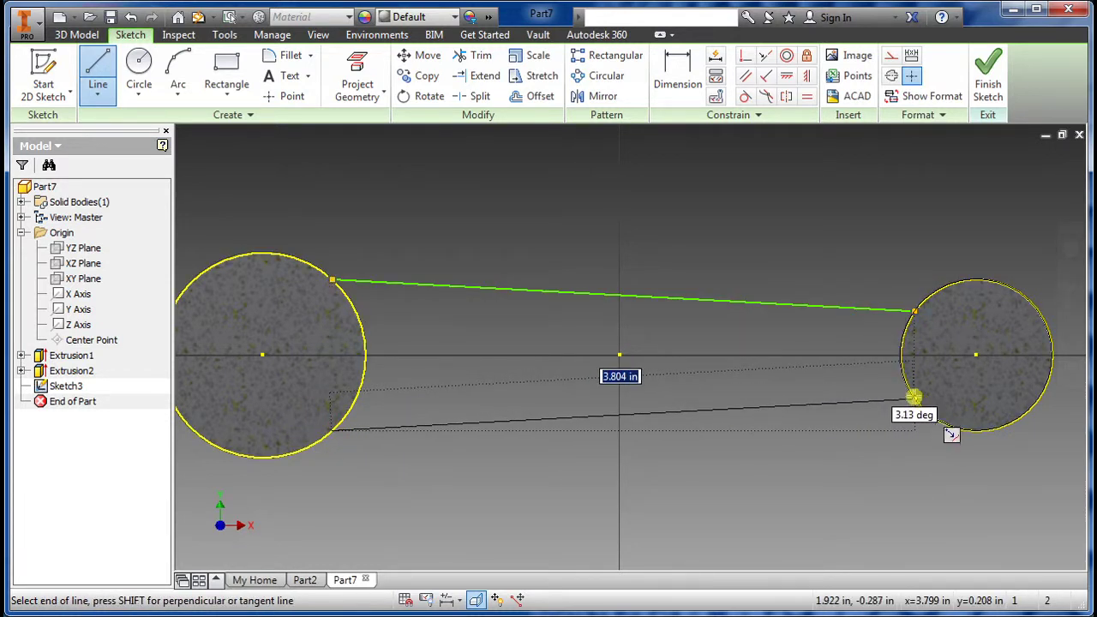
{"action": "double_click", "coordinate": [911, 391]}
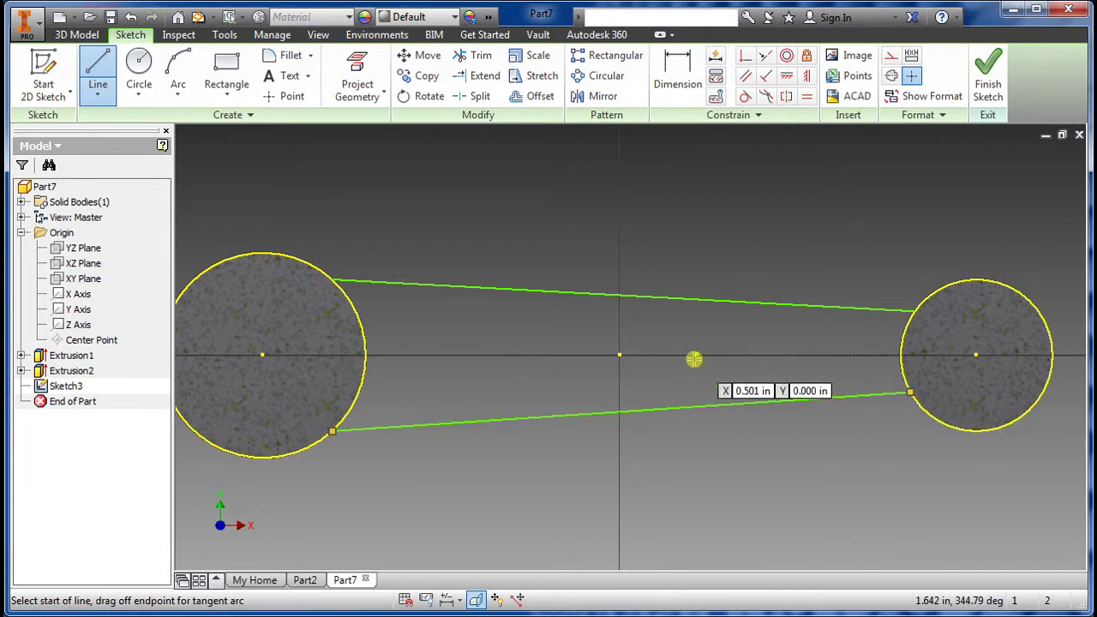
{"action": "left_click", "coordinate": [97, 76]}
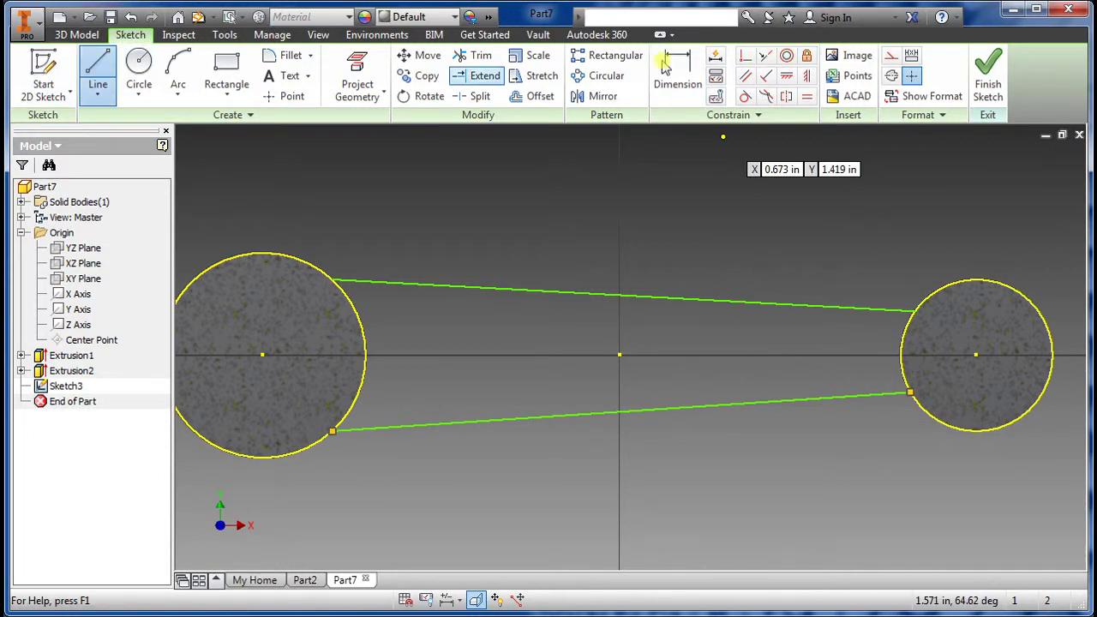
{"action": "left_click", "coordinate": [892, 56]}
{"action": "left_click", "coordinate": [225, 355]}
{"action": "key", "text": "Escape"}
{"action": "key", "text": "Escape"}
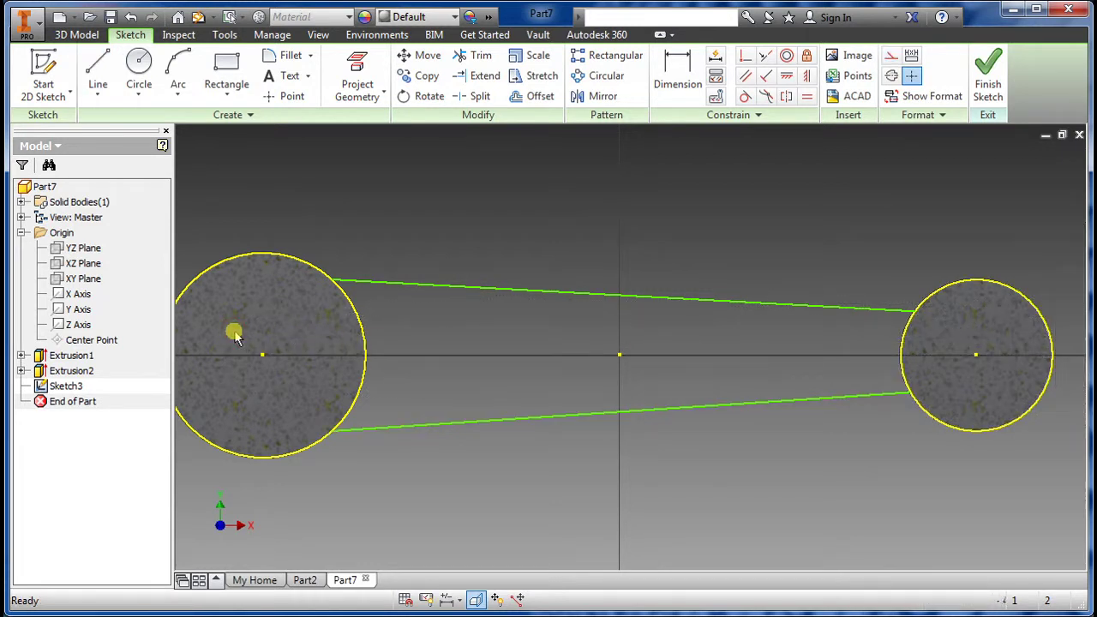
- Draw a horizontal construction line about 4.9 in long between the two circles, just above their centers
{"action": "left_click", "coordinate": [892, 56]}
{"action": "left_click", "coordinate": [98, 76]}
{"action": "left_click", "coordinate": [246, 329]}
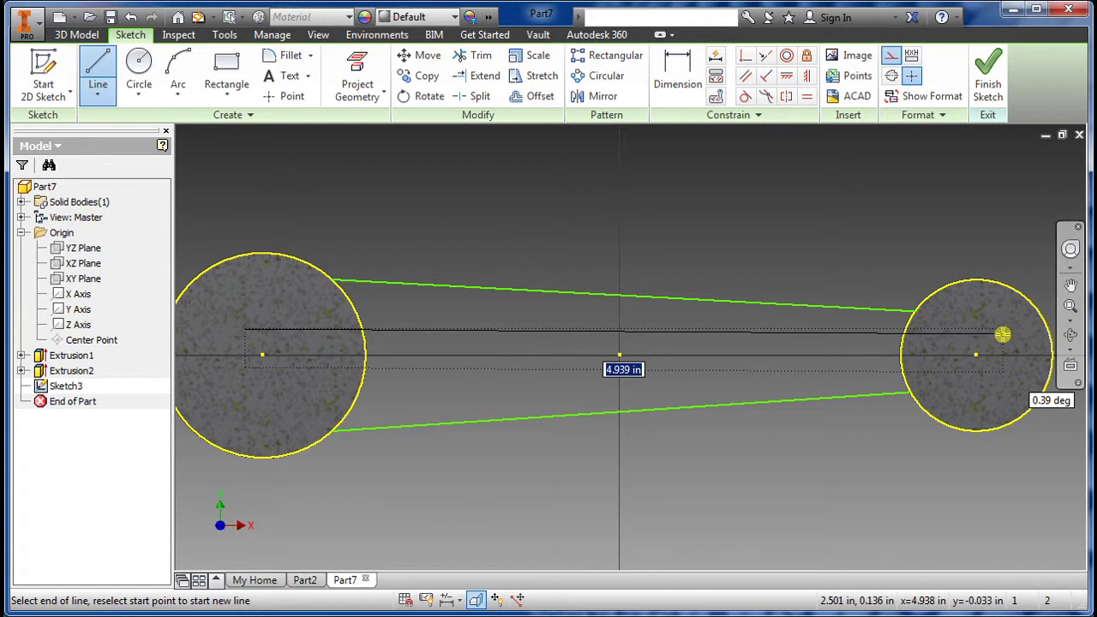
{"action": "left_click", "coordinate": [997, 328]}
{"action": "key", "text": "Escape"}
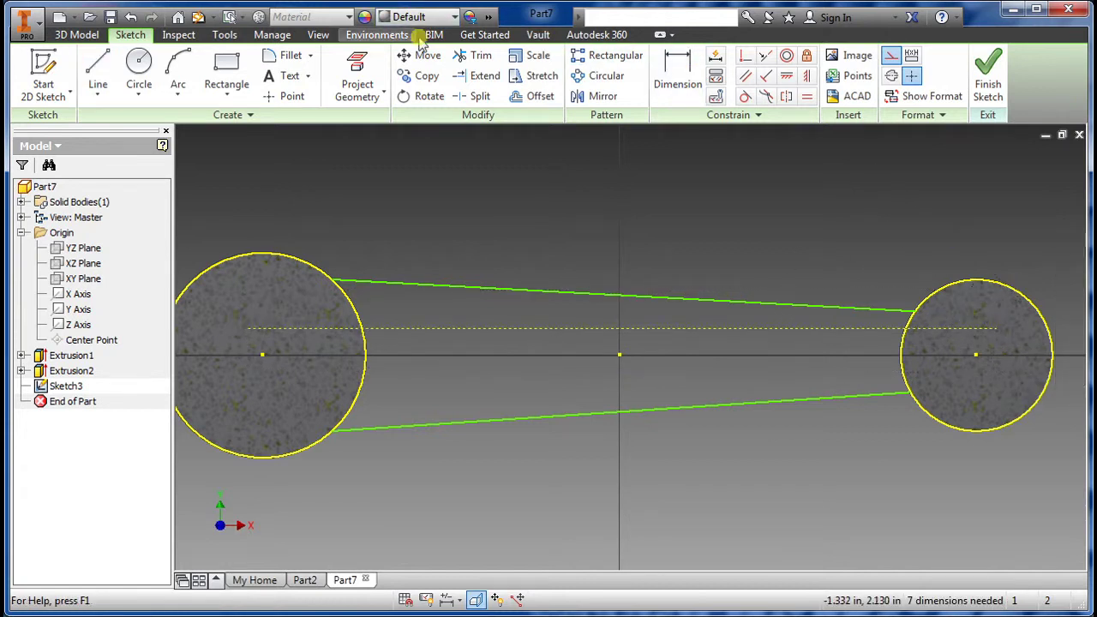
- Dimension the vertical distance between the construction line and the origin as 0
{"action": "left_click", "coordinate": [678, 77]}
{"action": "left_click", "coordinate": [605, 329]}
{"action": "left_click", "coordinate": [574, 354]}
{"action": "left_click", "coordinate": [388, 342]}
{"action": "type", "text": "0"}
{"action": "key", "text": "Return"}
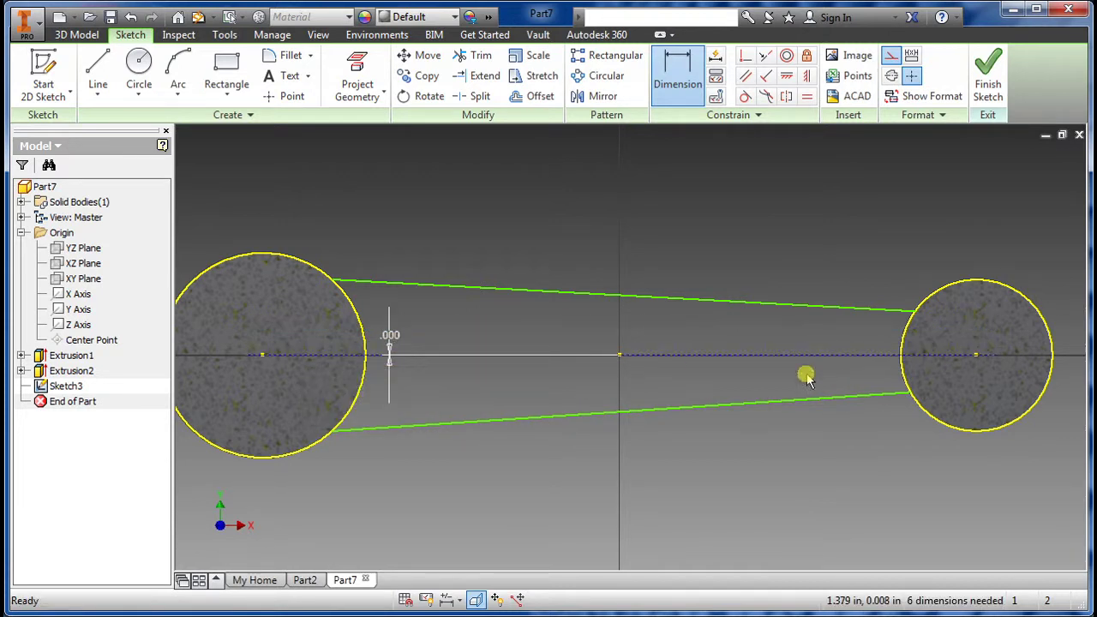
{"action": "key", "text": "Escape"}
- Dimension the vertical distance from the upper line's small-circle end to the construction line as 0.325 in
{"action": "left_click", "coordinate": [683, 76]}
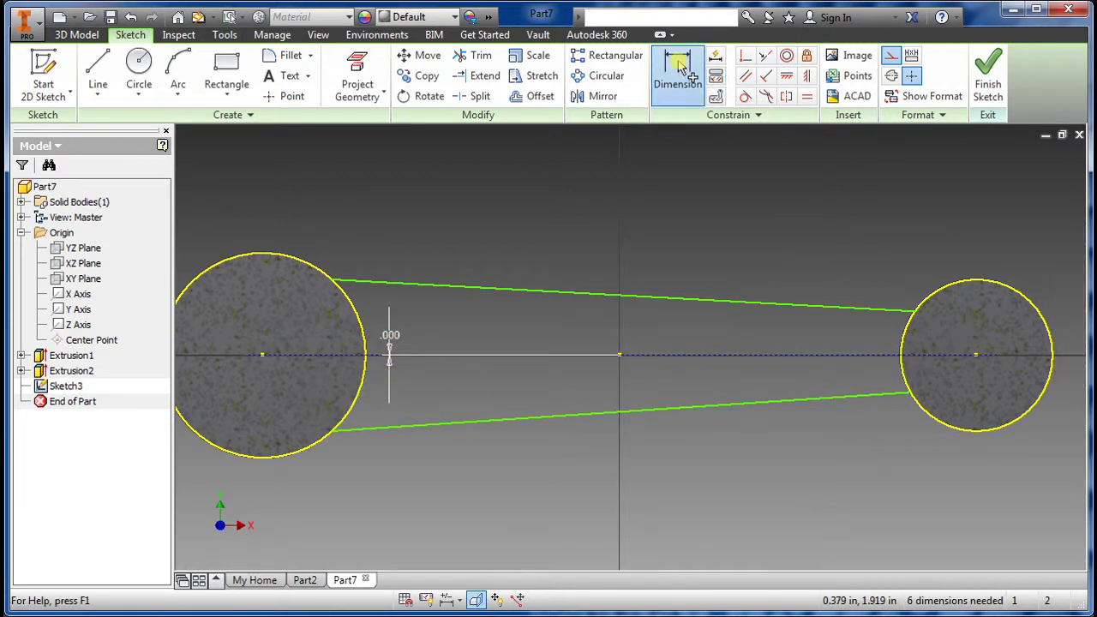
{"action": "scroll", "coordinate": [912, 312], "scroll_direction": "up", "scroll_amount": 2}
{"action": "left_click", "coordinate": [911, 307]}
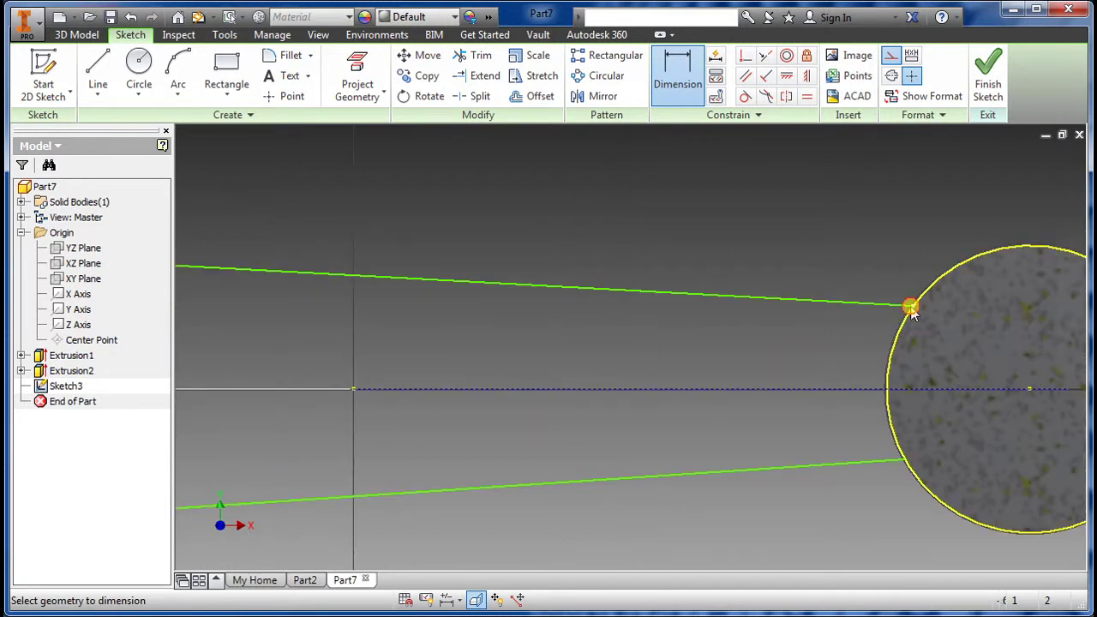
{"action": "left_click", "coordinate": [901, 388]}
{"action": "left_click", "coordinate": [777, 359]}
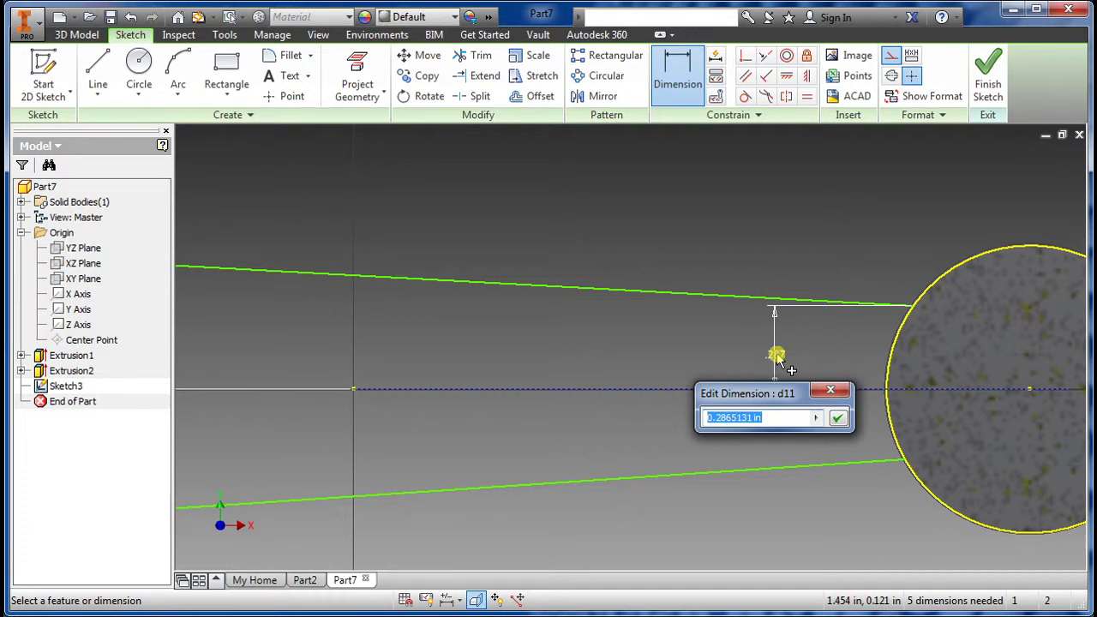
{"action": "type", "text": "."}
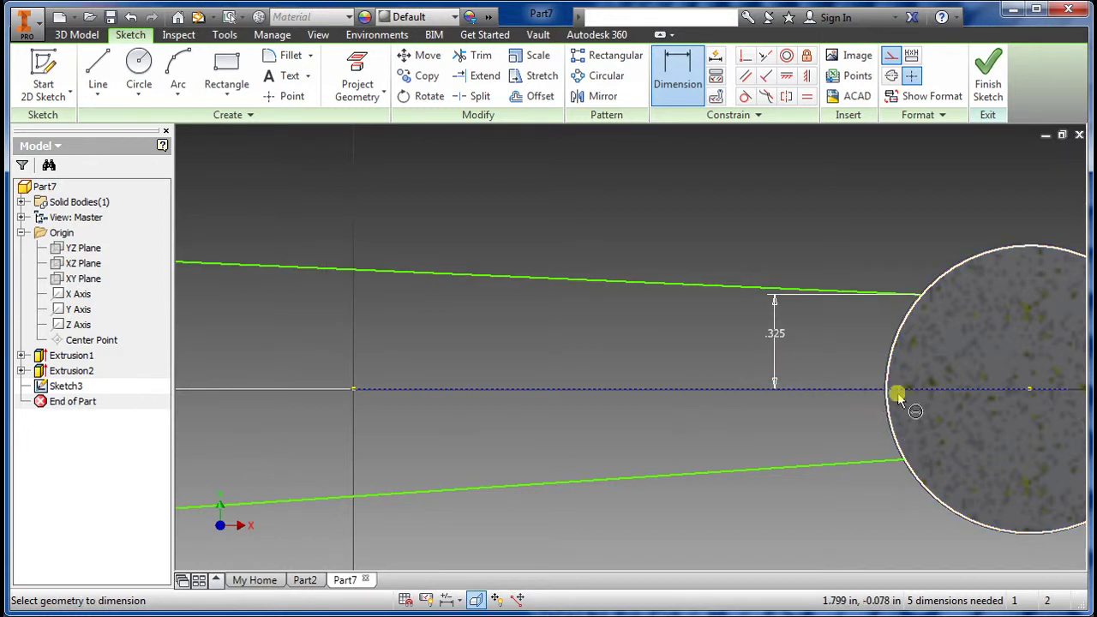
- Dimension the vertical distance from the lower line's small-circle end to the construction line as 0.325 in
{"action": "left_click", "coordinate": [864, 466]}
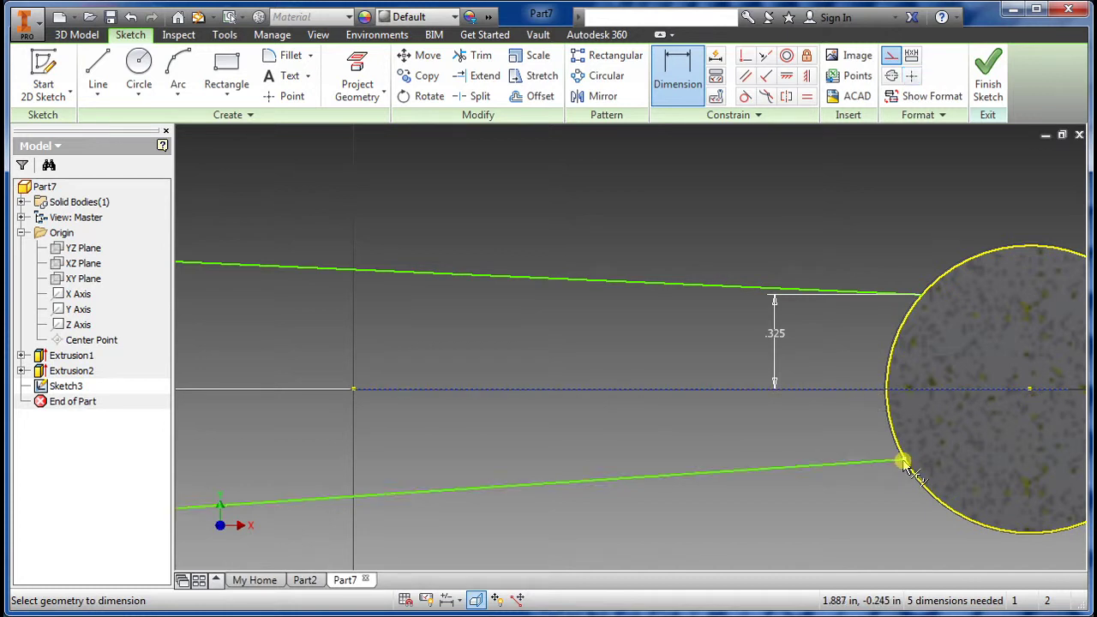
{"action": "left_click", "coordinate": [901, 459]}
{"action": "left_click", "coordinate": [828, 425]}
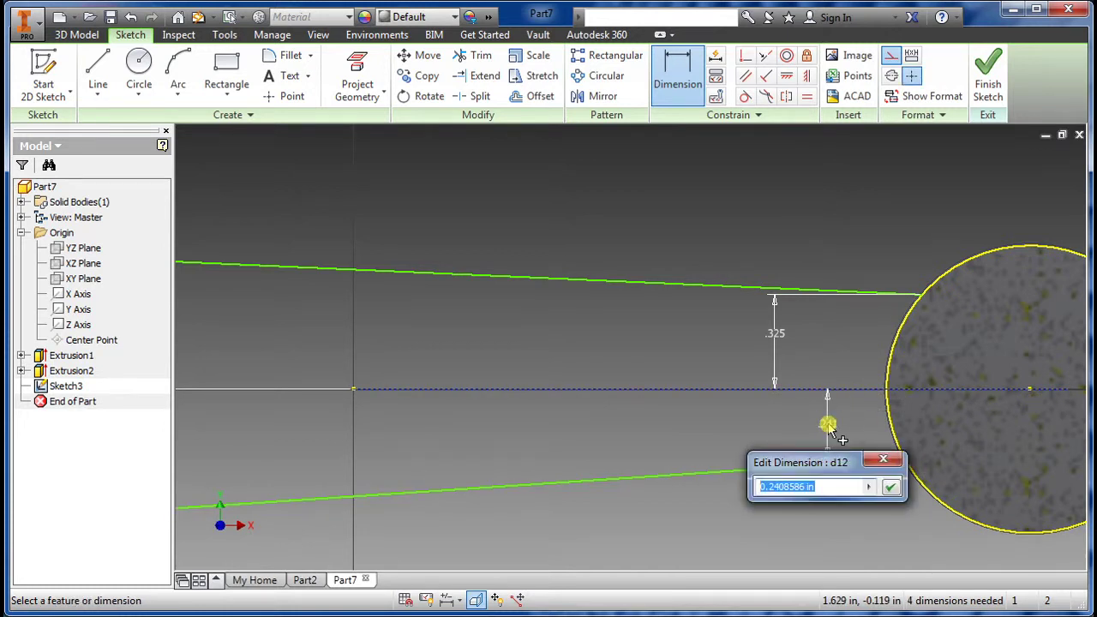
{"action": "type", "text": ".325"}
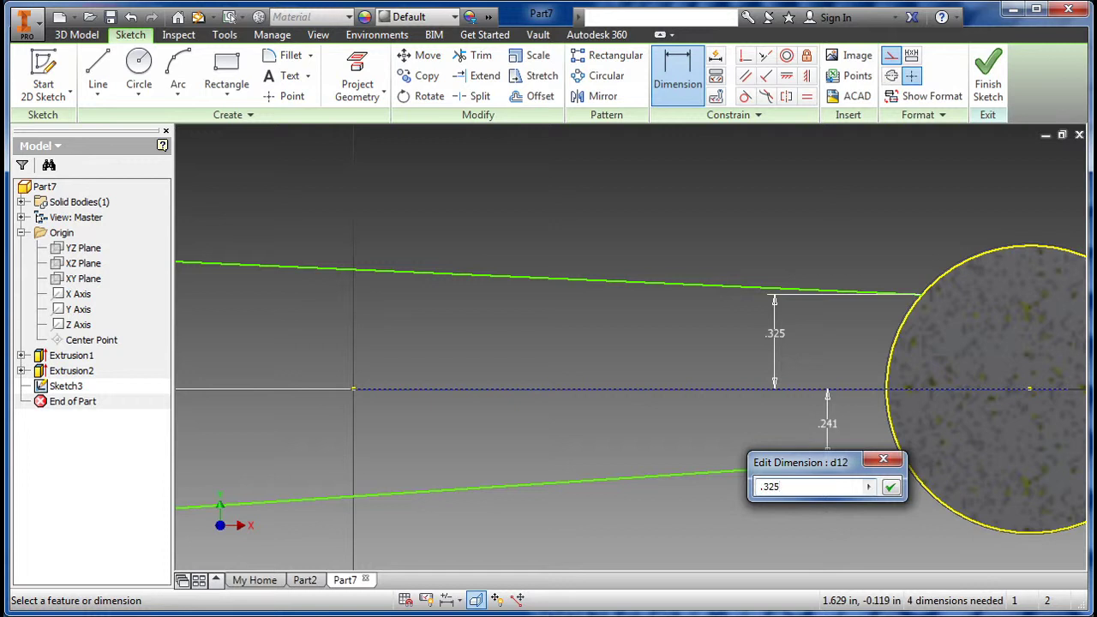
{"action": "key", "text": "Return"}
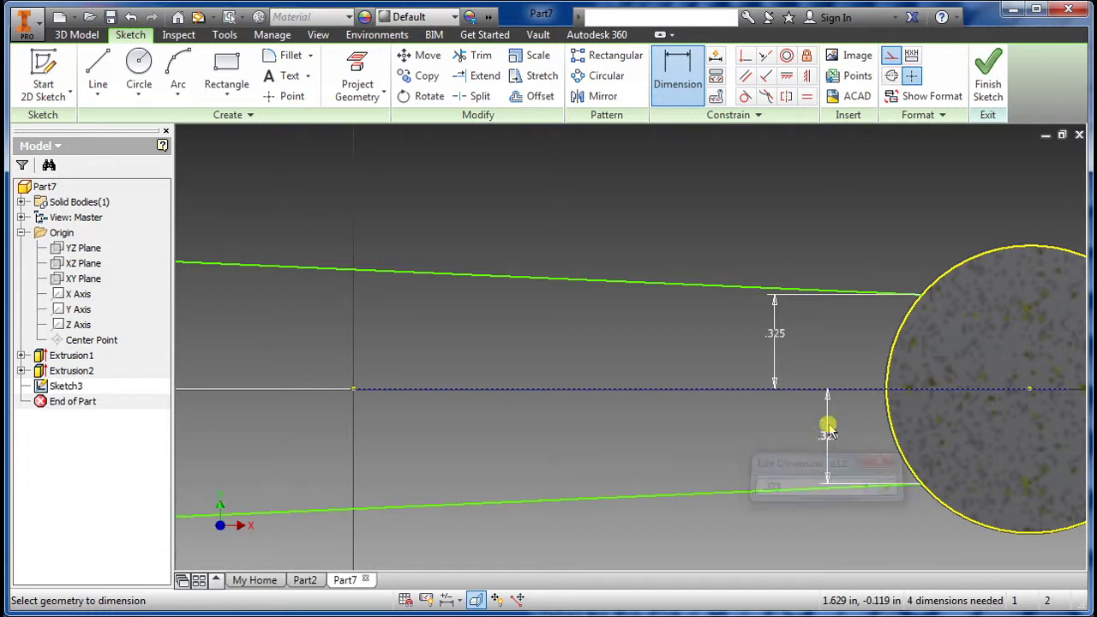
- Dimension the vertical distance from the upper line's large-circle end to the construction line as .87/2 in
{"action": "scroll", "coordinate": [916, 468], "scroll_direction": "down", "scroll_amount": 2}
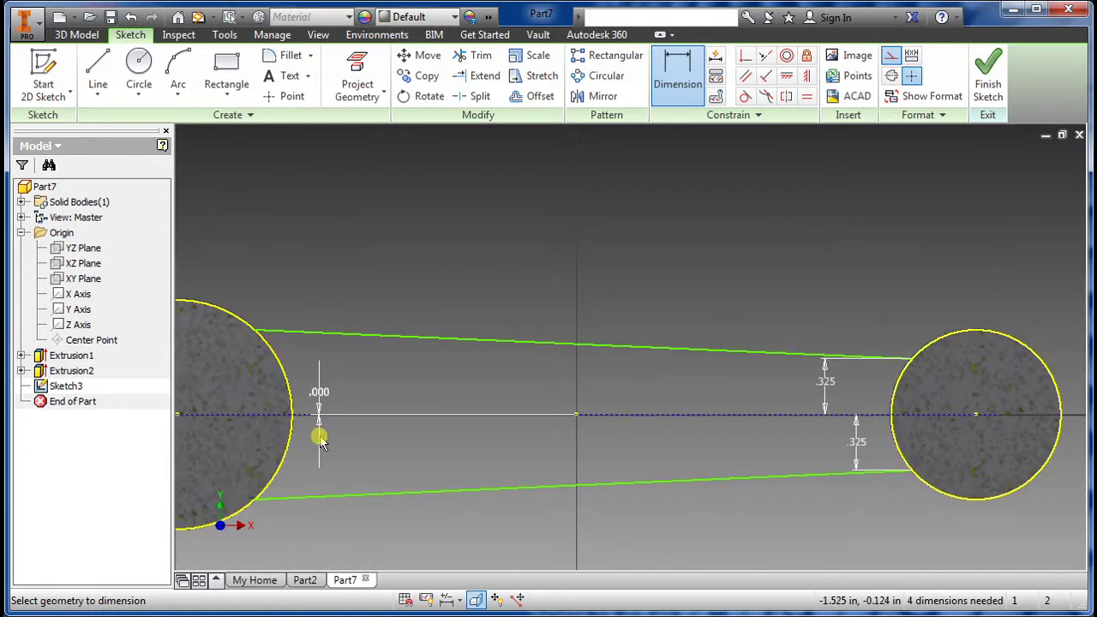
{"action": "left_click", "coordinate": [254, 330]}
{"action": "left_click", "coordinate": [266, 415]}
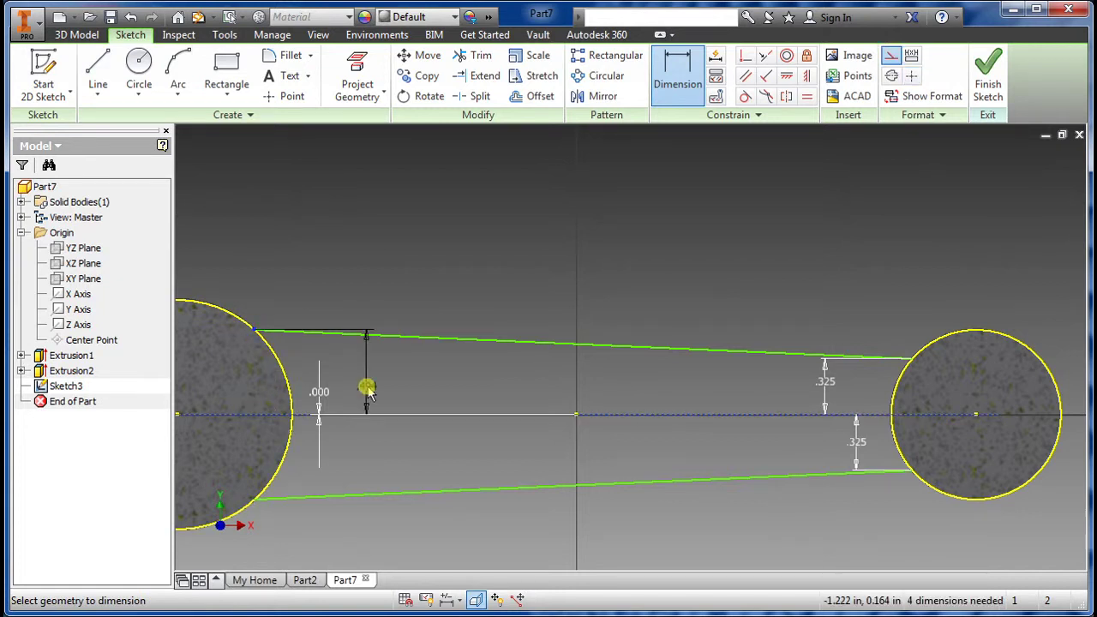
{"action": "left_click", "coordinate": [367, 391]}
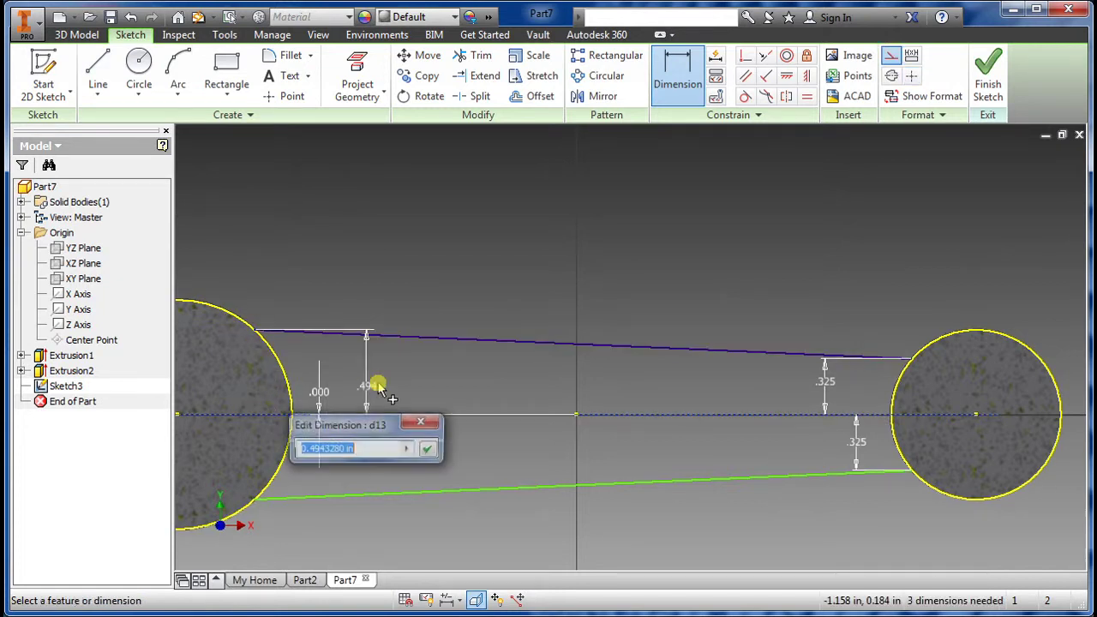
{"action": "type", "text": ".8"}
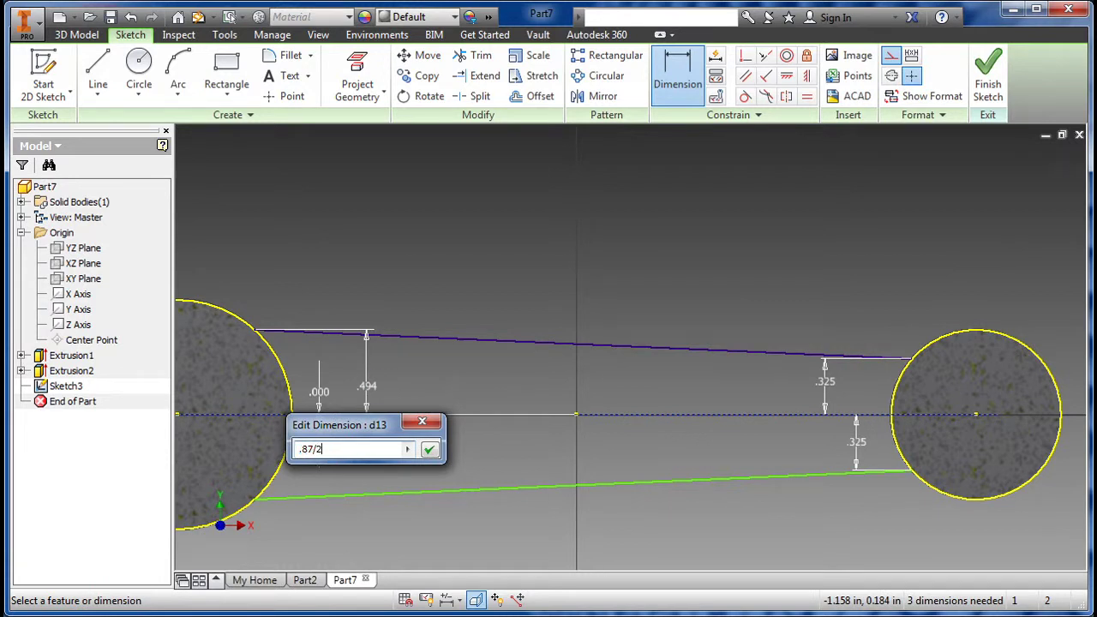
{"action": "type", "text": "7/2"}
{"action": "key", "text": "Return"}
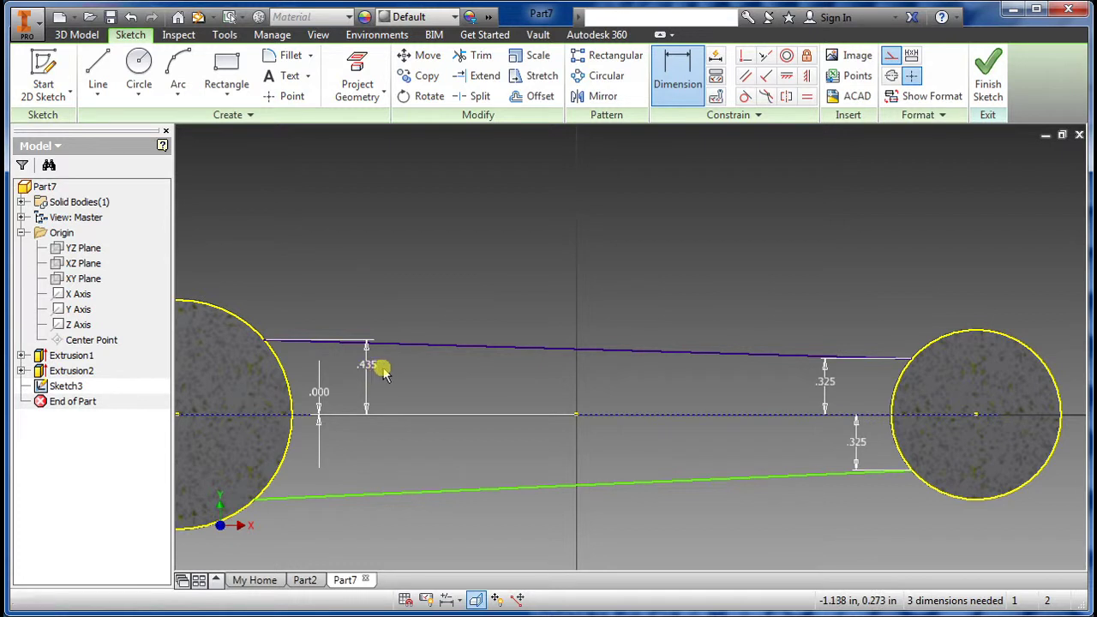
- Dimension the vertical distance from the lower line's large-circle end to the construction line as 0.435 in and finish the sketch
{"action": "left_click", "coordinate": [383, 417]}
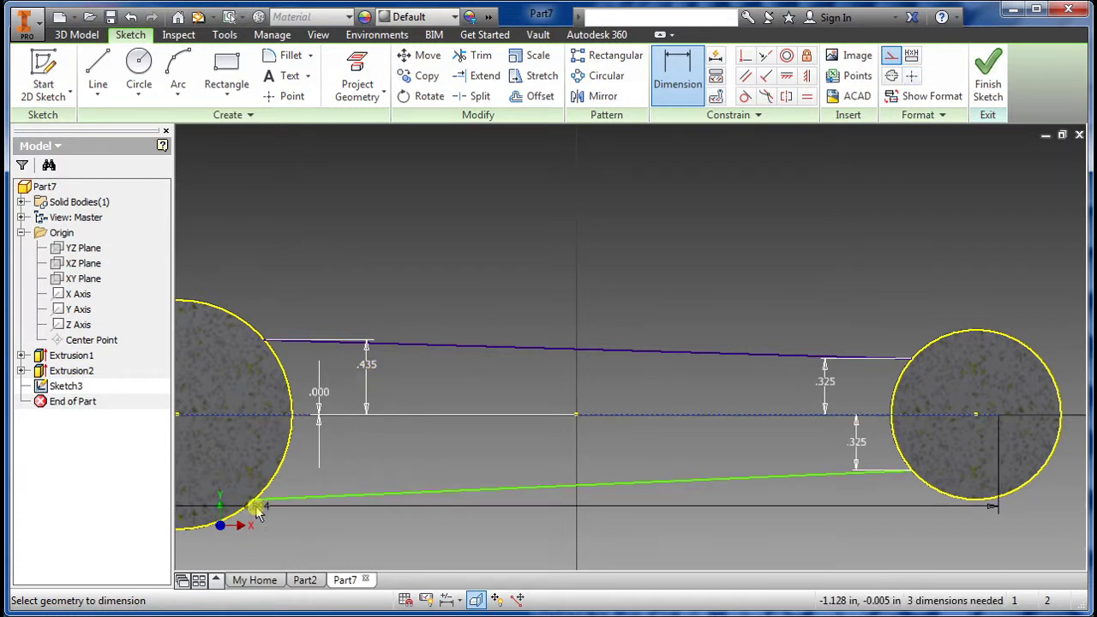
{"action": "left_click", "coordinate": [257, 498]}
{"action": "left_click", "coordinate": [364, 449]}
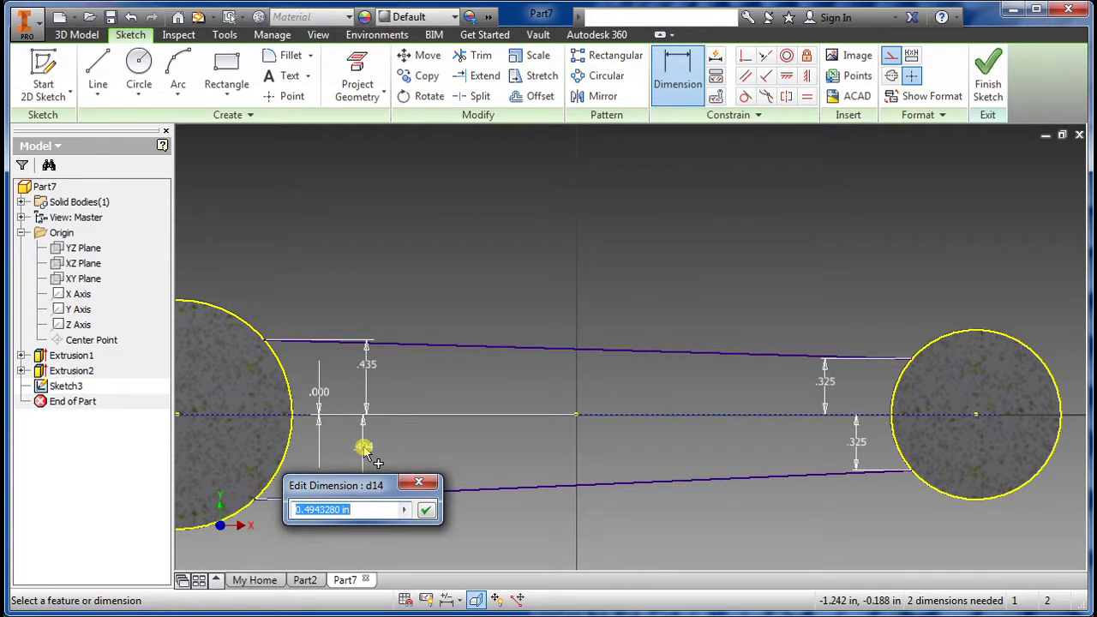
{"action": "type", "text": "."}
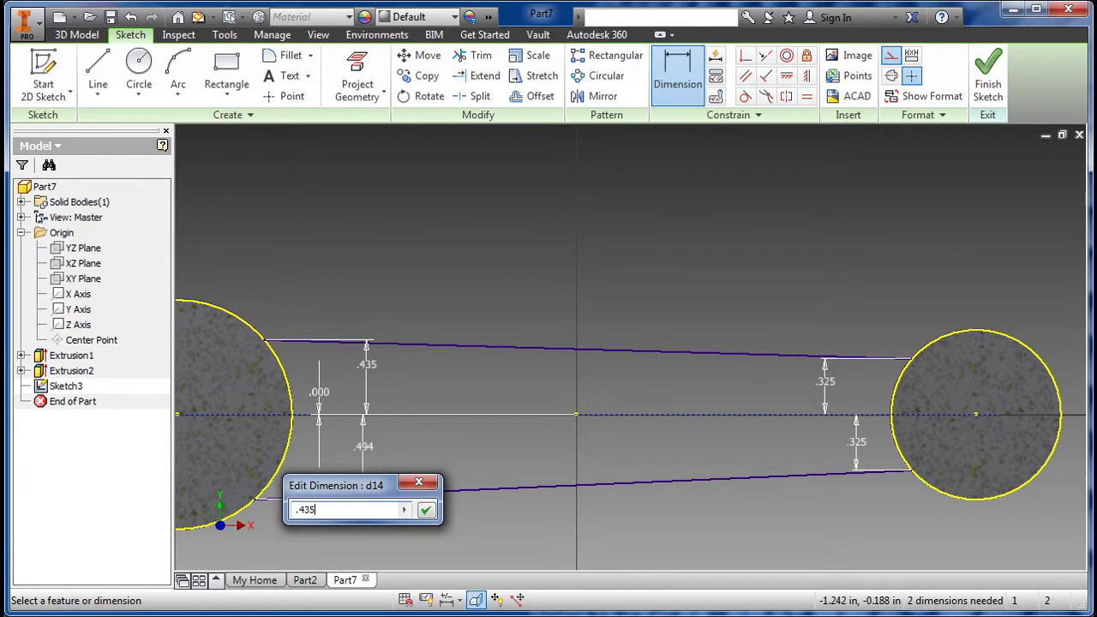
{"action": "type", "text": "435"}
{"action": "key", "text": "Return"}
{"action": "scroll", "coordinate": [696, 474], "scroll_direction": "down", "scroll_amount": 3}
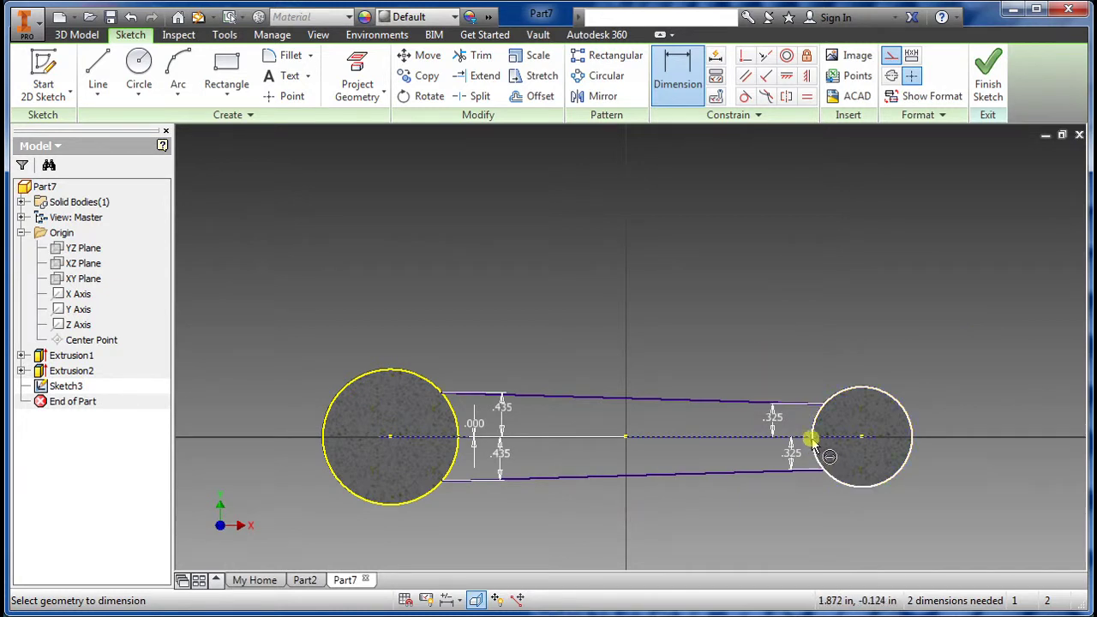
{"action": "left_click", "coordinate": [990, 75]}
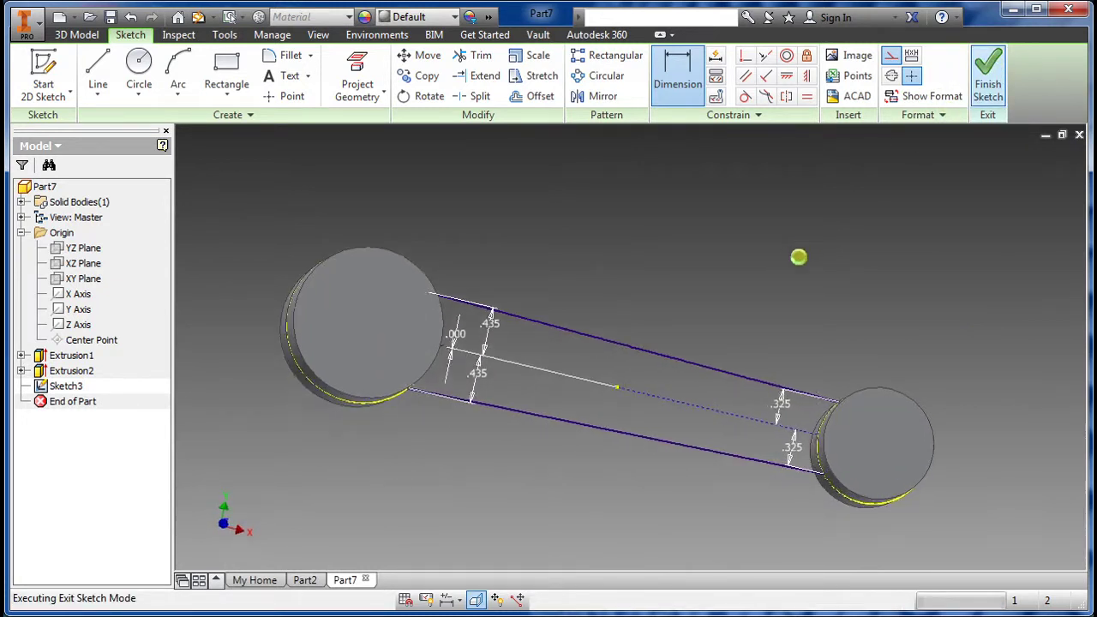
- Extrude the tapered web profile symmetrically about the sketch plane by a total of 0.21 in, joined to the two cylinders
{"action": "left_click", "coordinate": [97, 75]}
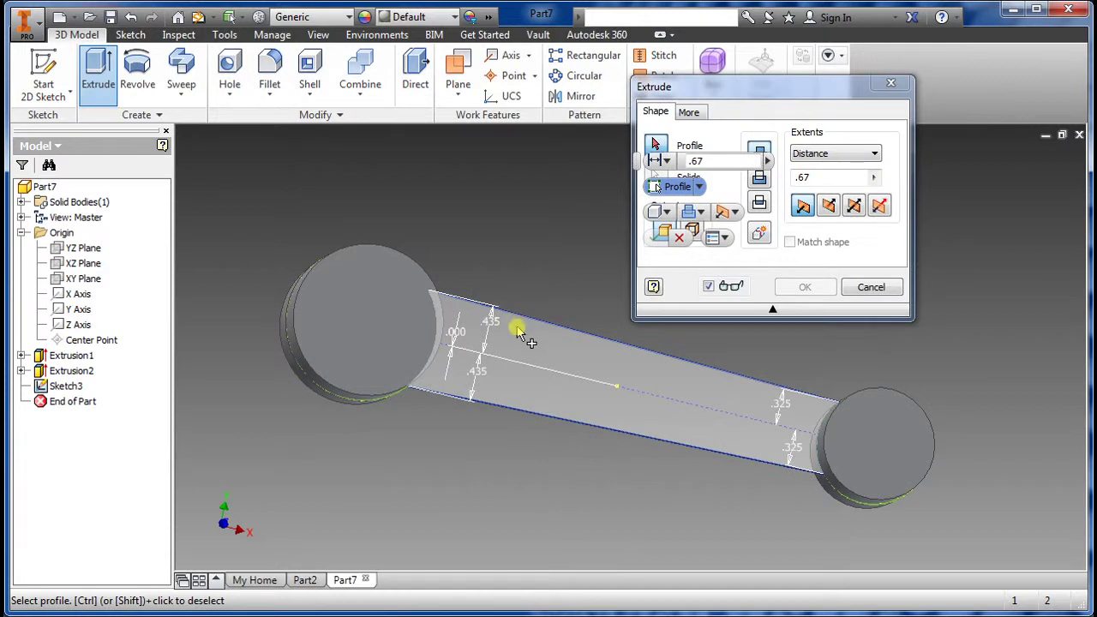
{"action": "middle_click_drag", "start_coordinate": [661, 357], "coordinate": [524, 426], "text": "shift"}
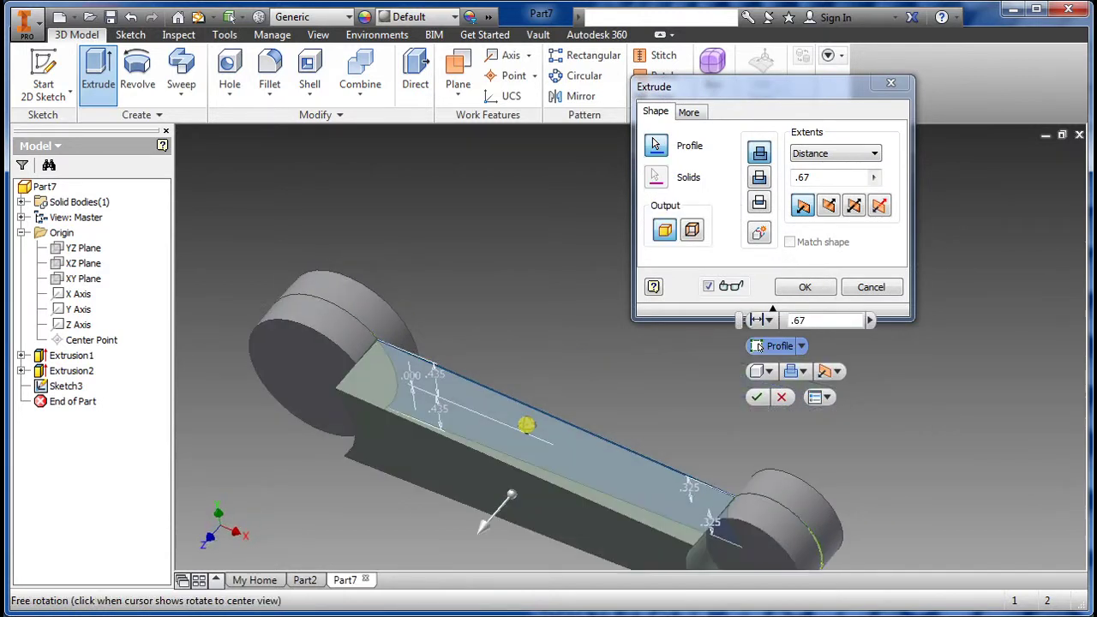
{"action": "left_click", "coordinate": [857, 209]}
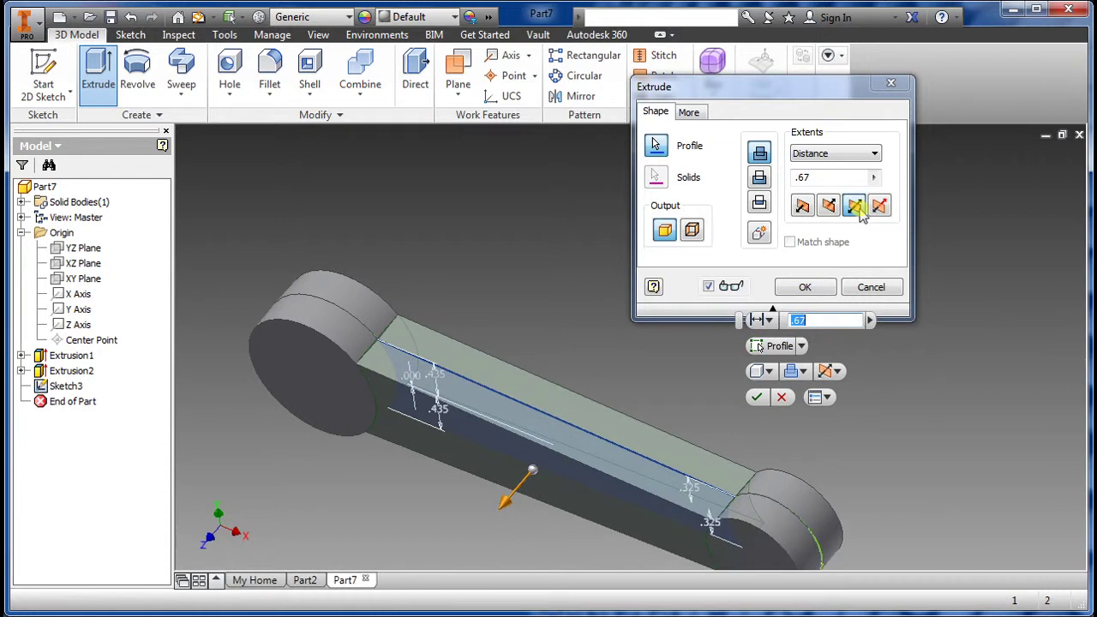
{"action": "type", "text": ".21"}
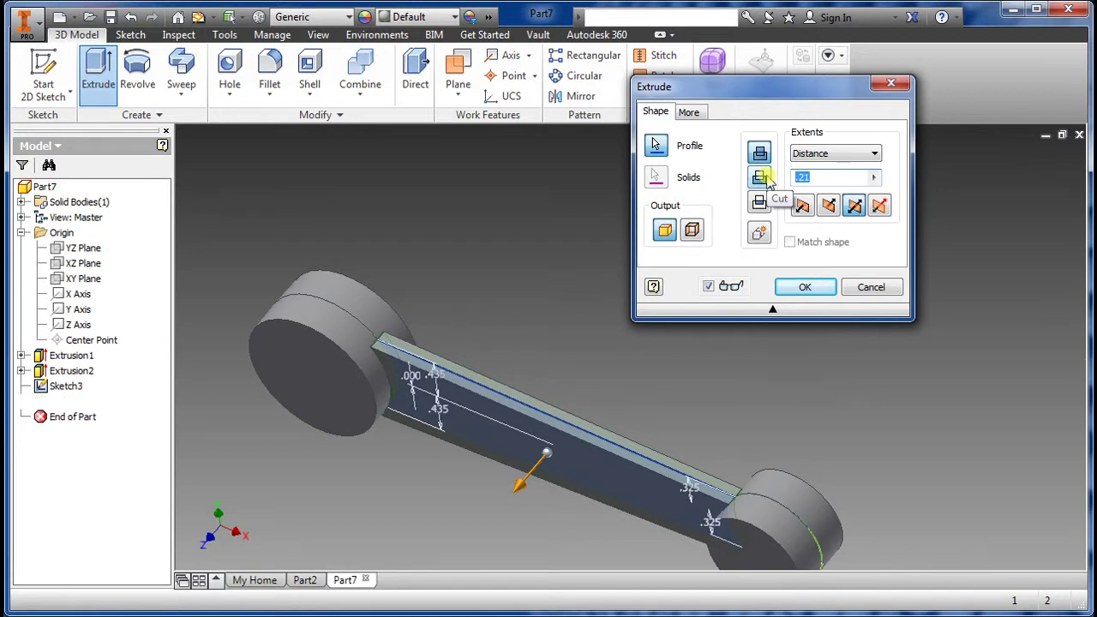
{"action": "key", "text": "Return"}
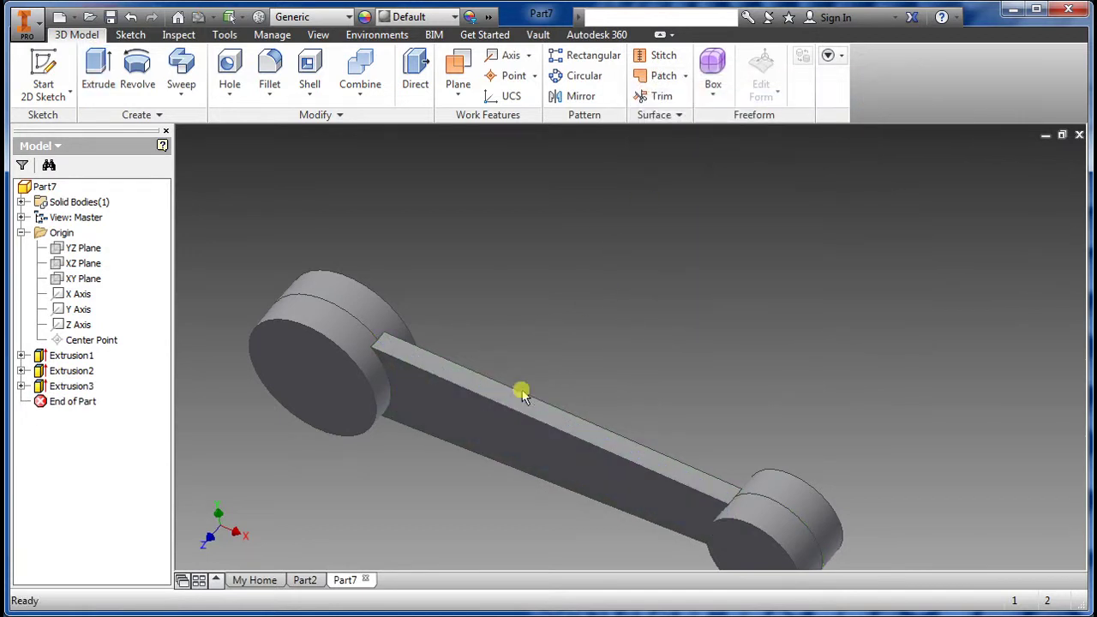
- Start a sketch on the XY plane and project the outer circles of both cylindrical ends
{"action": "middle_click_drag", "start_coordinate": [521, 393], "coordinate": [464, 411], "text": "shift"}
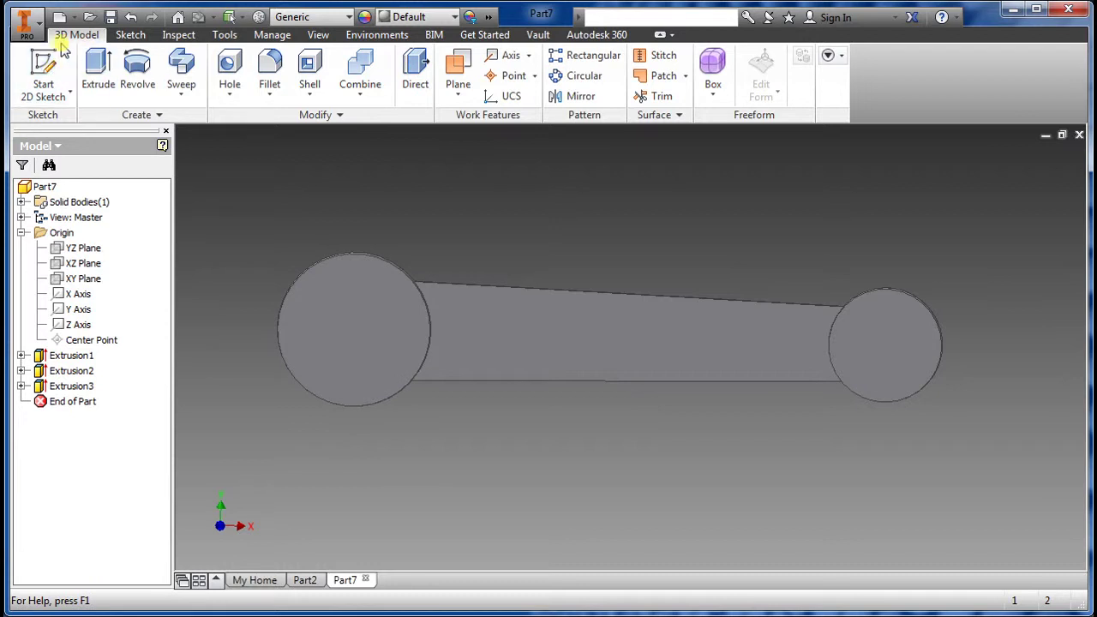
{"action": "left_click", "coordinate": [43, 68]}
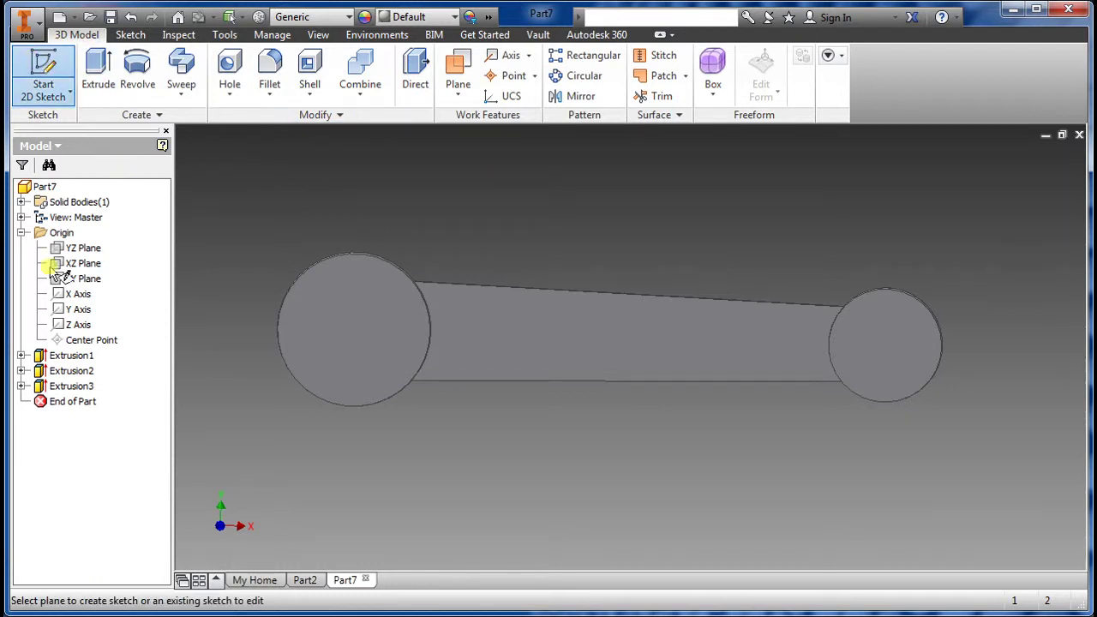
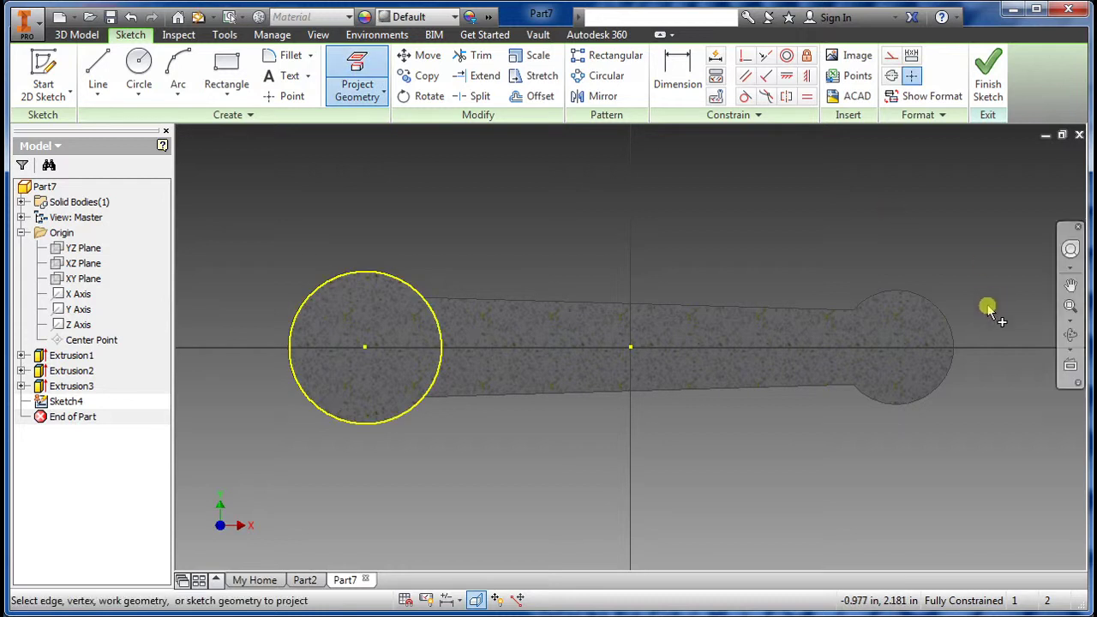
{"action": "left_click", "coordinate": [933, 301]}
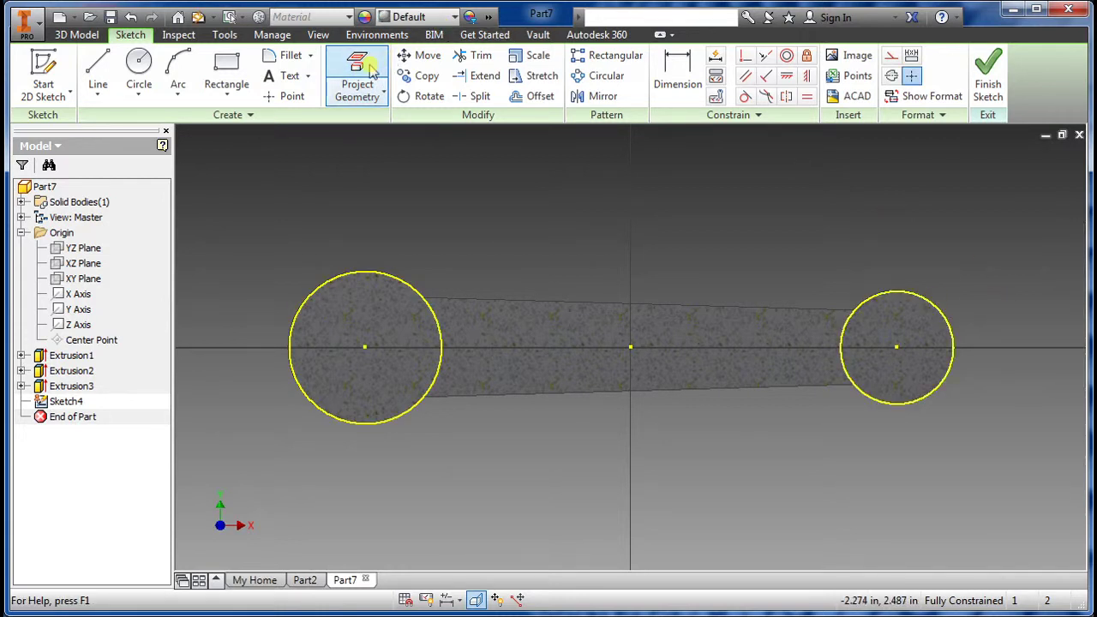
- Draw a 1 in diameter circle at the large end's center and a 0.72 in one at the small end's center, and finish the sketch
{"action": "left_click", "coordinate": [140, 68]}
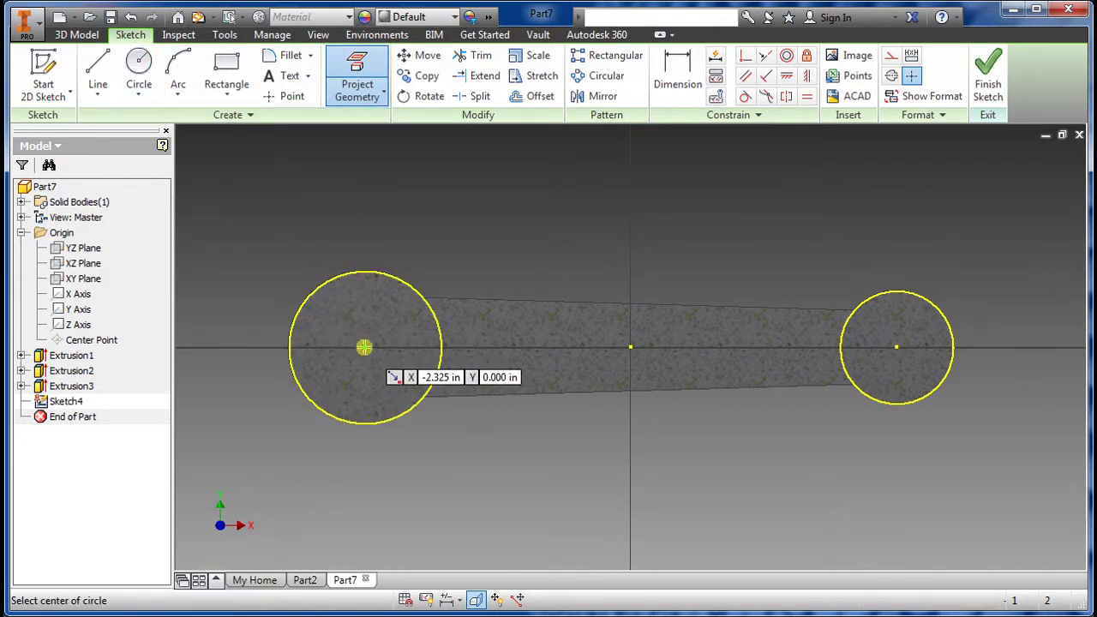
{"action": "left_click", "coordinate": [365, 348]}
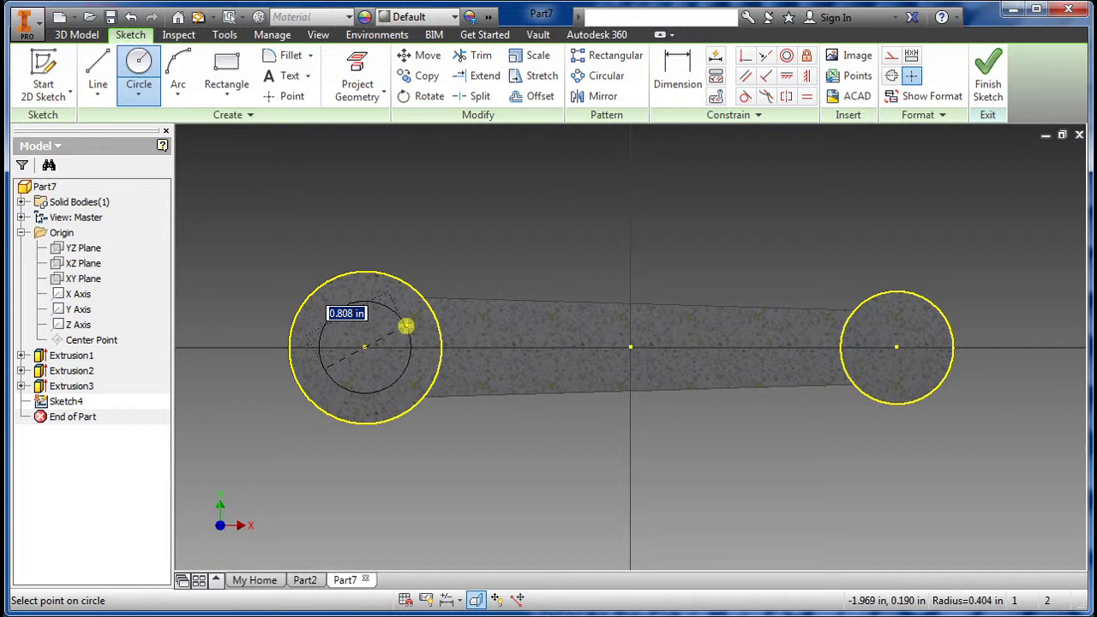
{"action": "key", "text": "Return"}
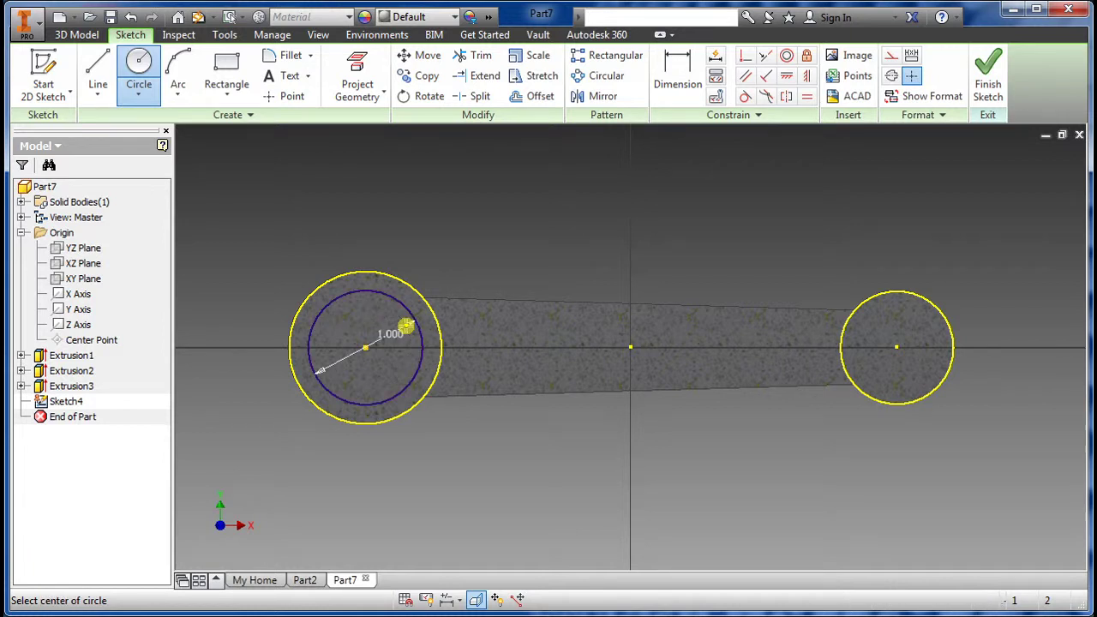
{"action": "left_click", "coordinate": [898, 349]}
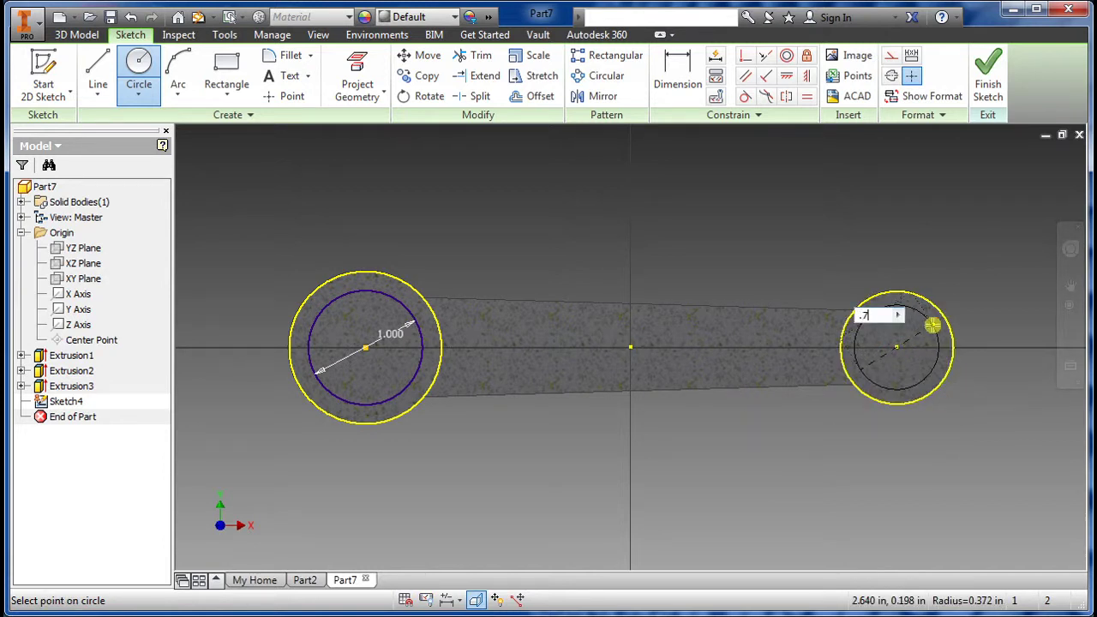
{"action": "key", "text": "Return"}
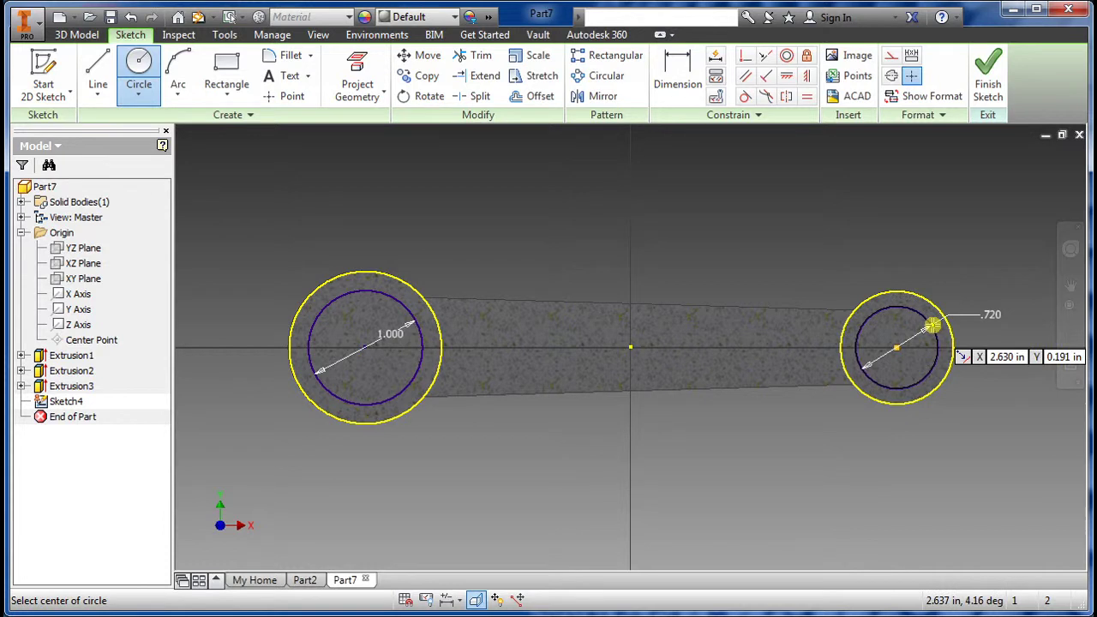
{"action": "left_click", "coordinate": [989, 73]}
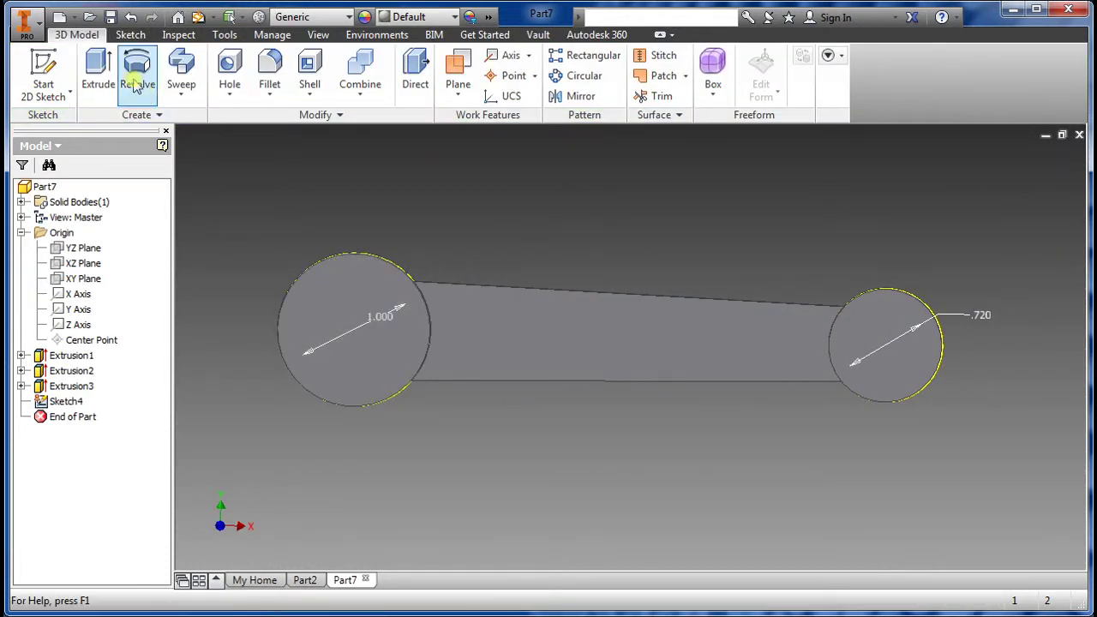
- Cut the 1 in and 0.72 in circles through all symmetrically to open holes in both cylindrical ends
{"action": "left_click", "coordinate": [97, 73]}
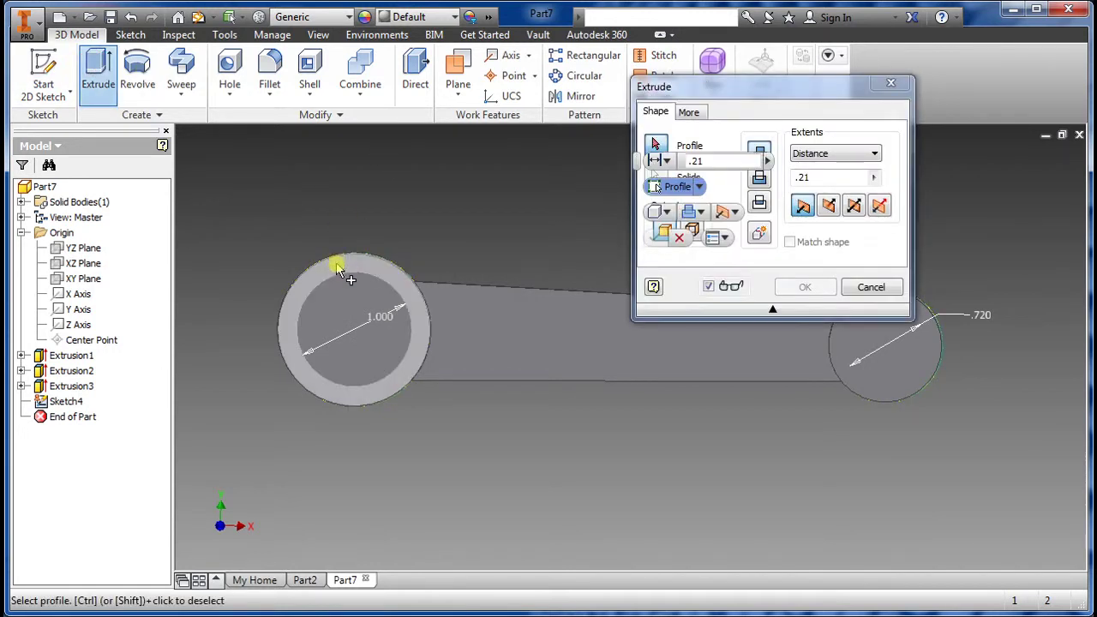
{"action": "left_click", "coordinate": [352, 316]}
{"action": "left_click", "coordinate": [895, 368]}
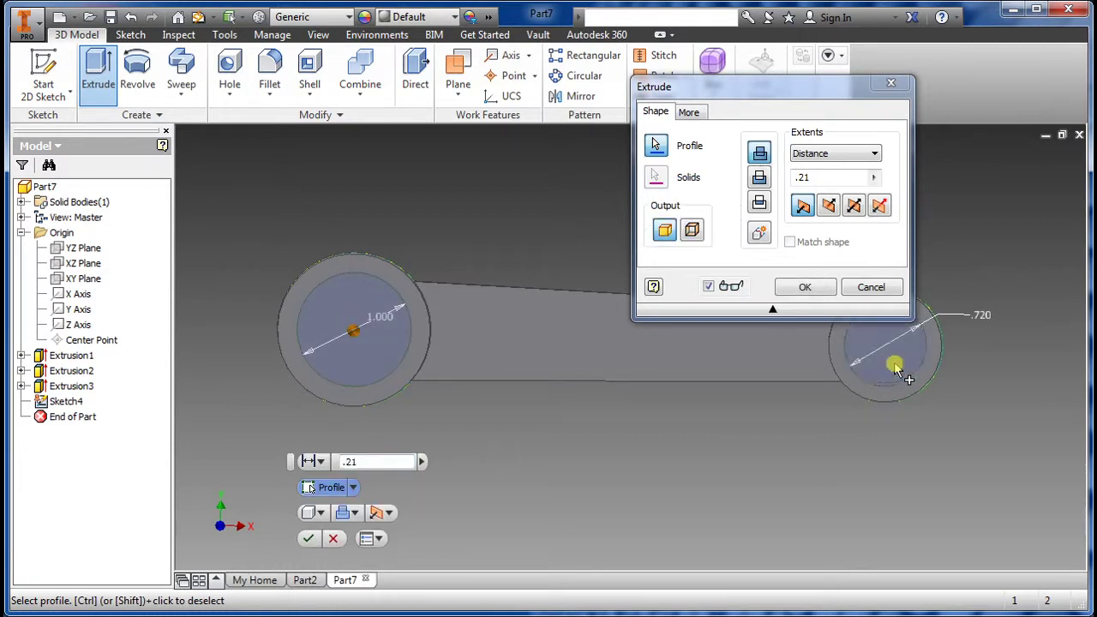
{"action": "left_click", "coordinate": [761, 177]}
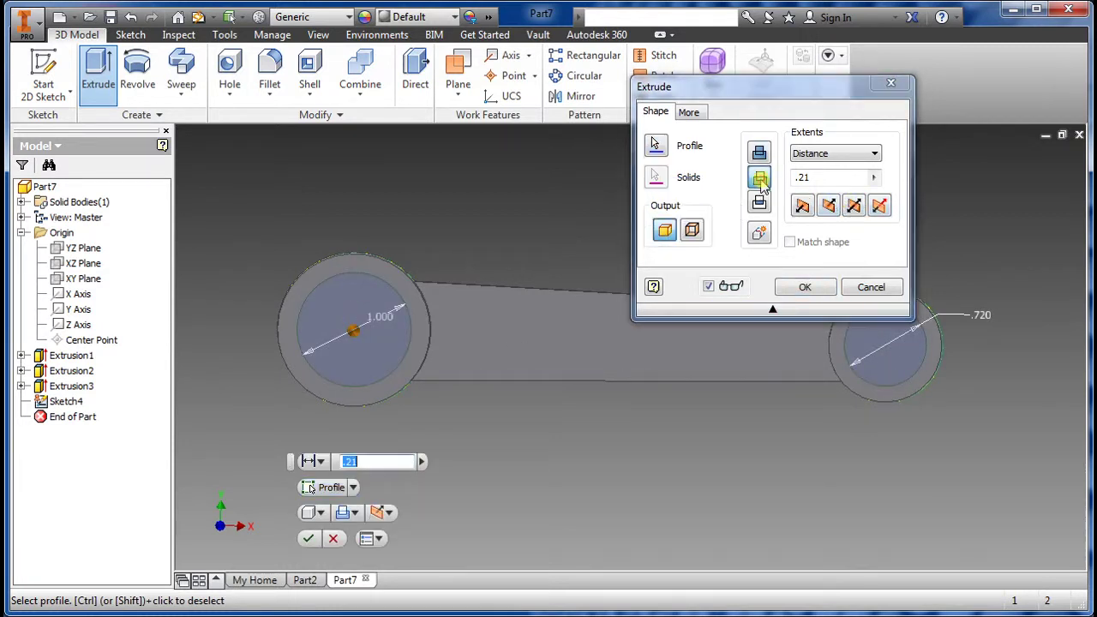
{"action": "left_click_drag", "start_coordinate": [798, 86], "coordinate": [726, 37]}
{"action": "left_click_drag", "start_coordinate": [723, 482], "coordinate": [693, 494]}
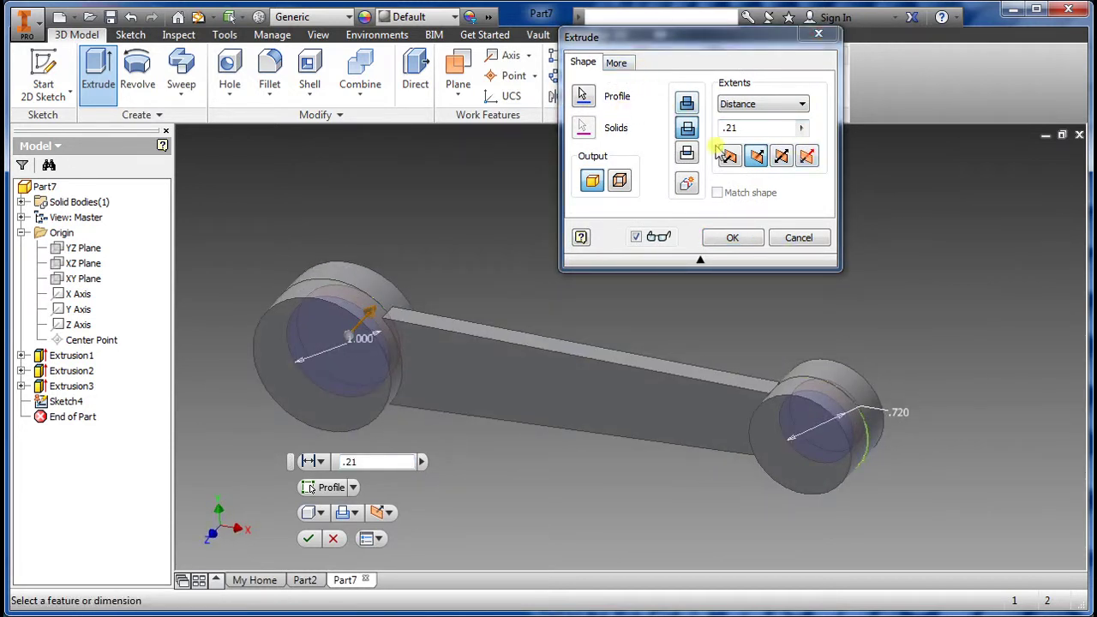
{"action": "left_click", "coordinate": [321, 462]}
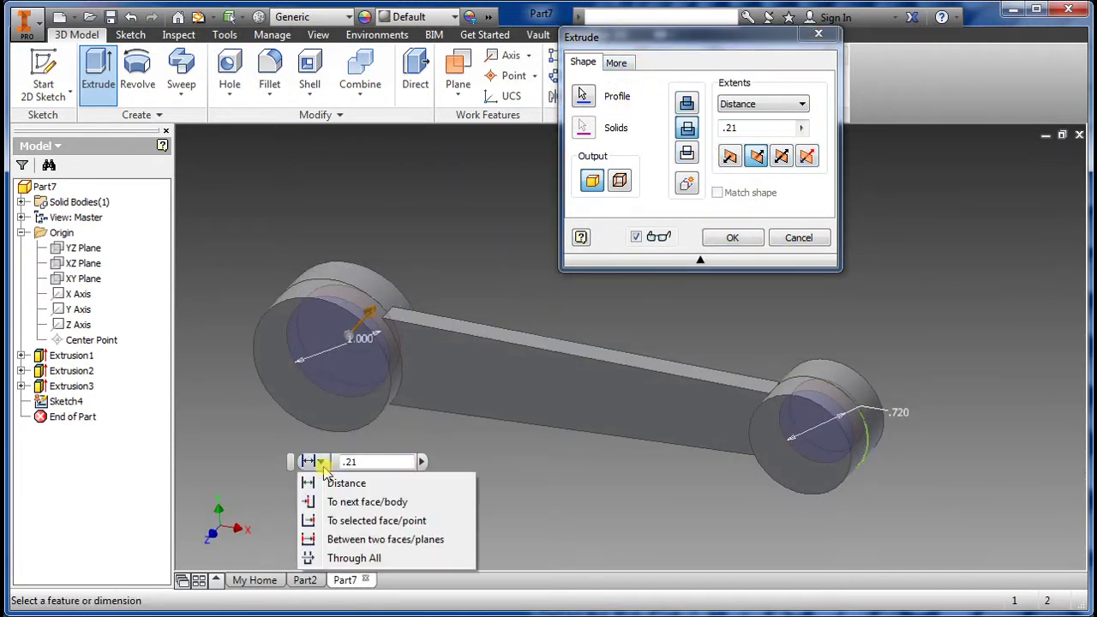
{"action": "left_click", "coordinate": [344, 558]}
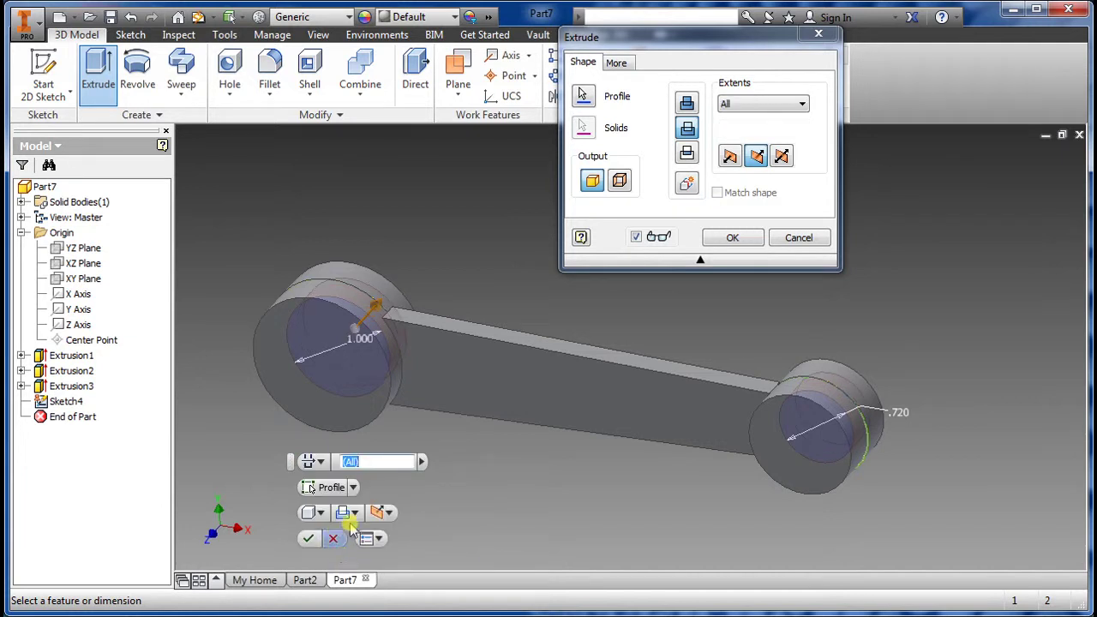
{"action": "left_click", "coordinate": [383, 513]}
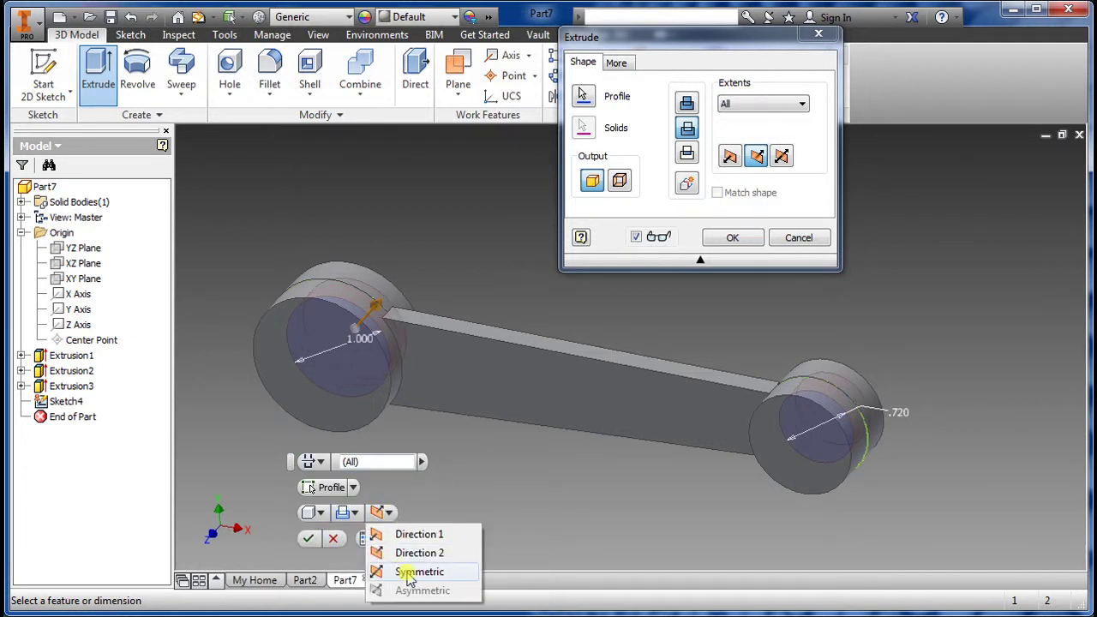
{"action": "left_click", "coordinate": [419, 575]}
{"action": "middle_click_drag", "start_coordinate": [747, 473], "coordinate": [510, 357], "text": "shift"}
{"action": "left_click", "coordinate": [732, 238]}
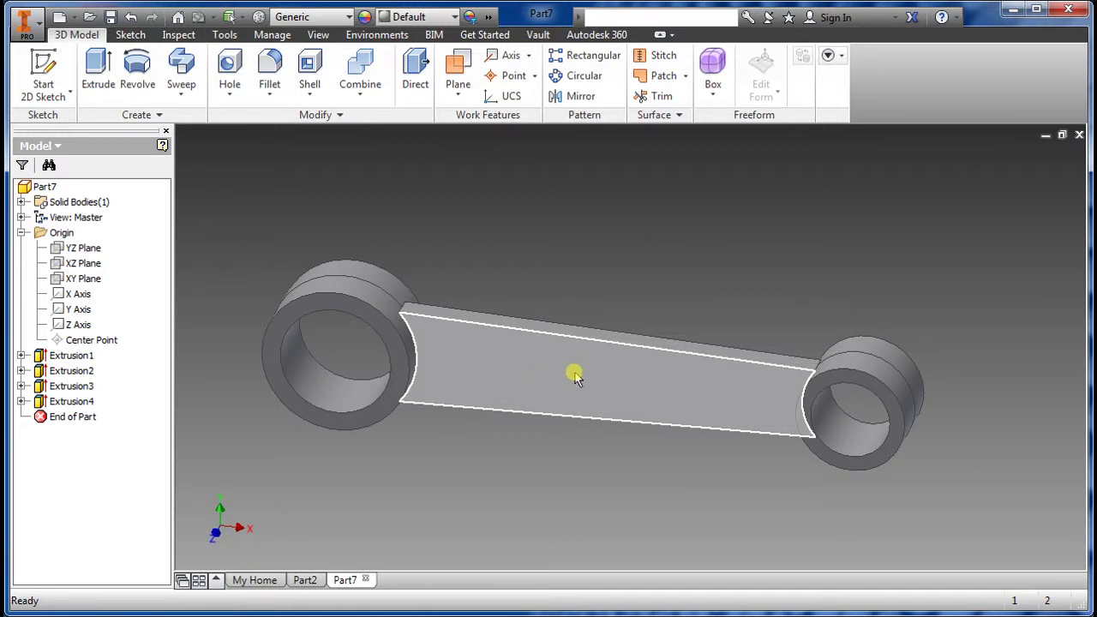
- Start a sketch on the web's front face and offset its outline inward by 0.13 in
{"action": "left_click", "coordinate": [533, 371]}
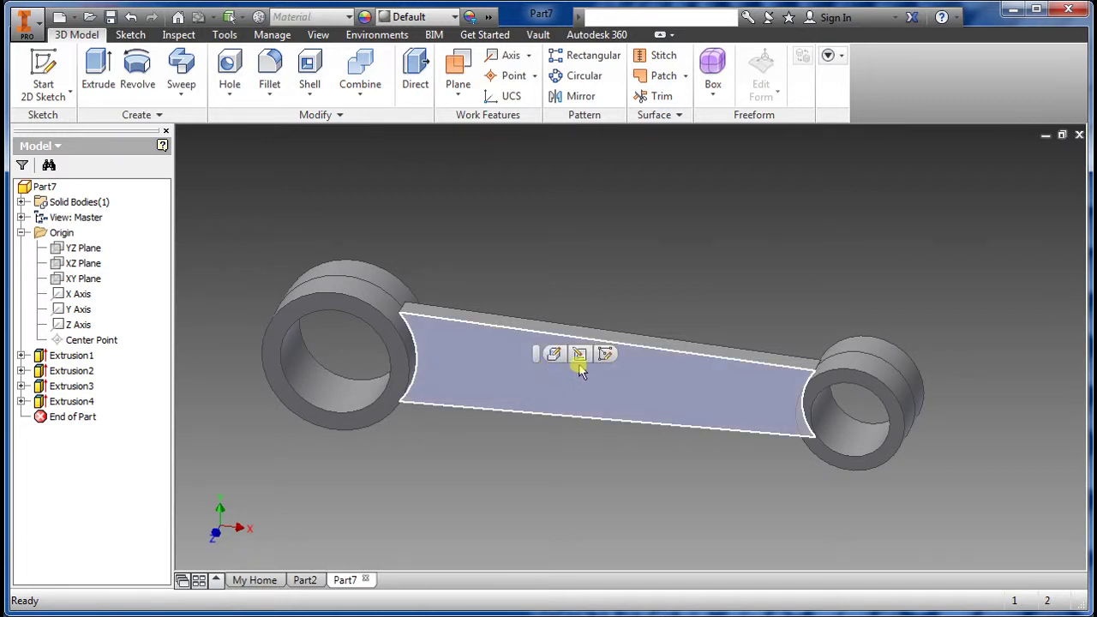
{"action": "left_click", "coordinate": [43, 73]}
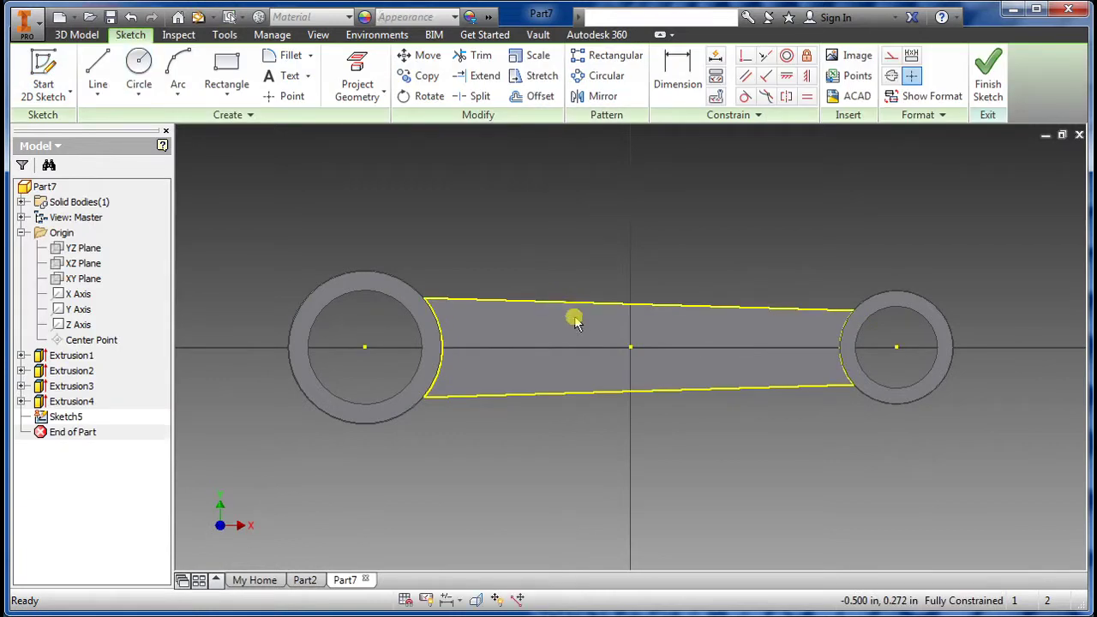
{"action": "left_click", "coordinate": [538, 96]}
{"action": "left_click", "coordinate": [550, 302]}
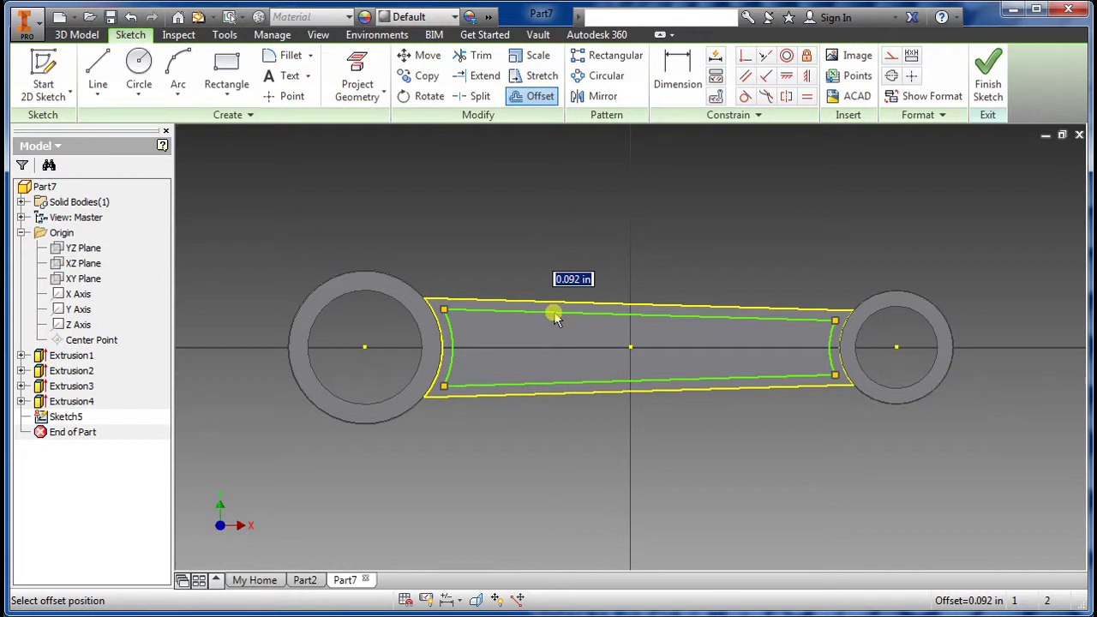
{"action": "key", "text": "Return"}
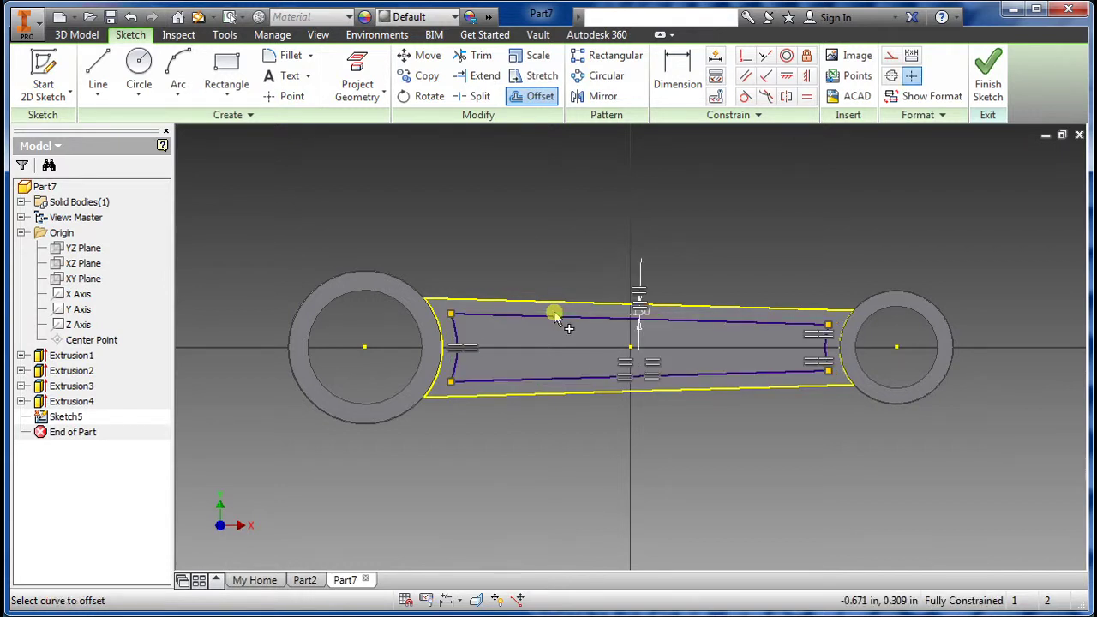
{"action": "key", "text": "Escape"}
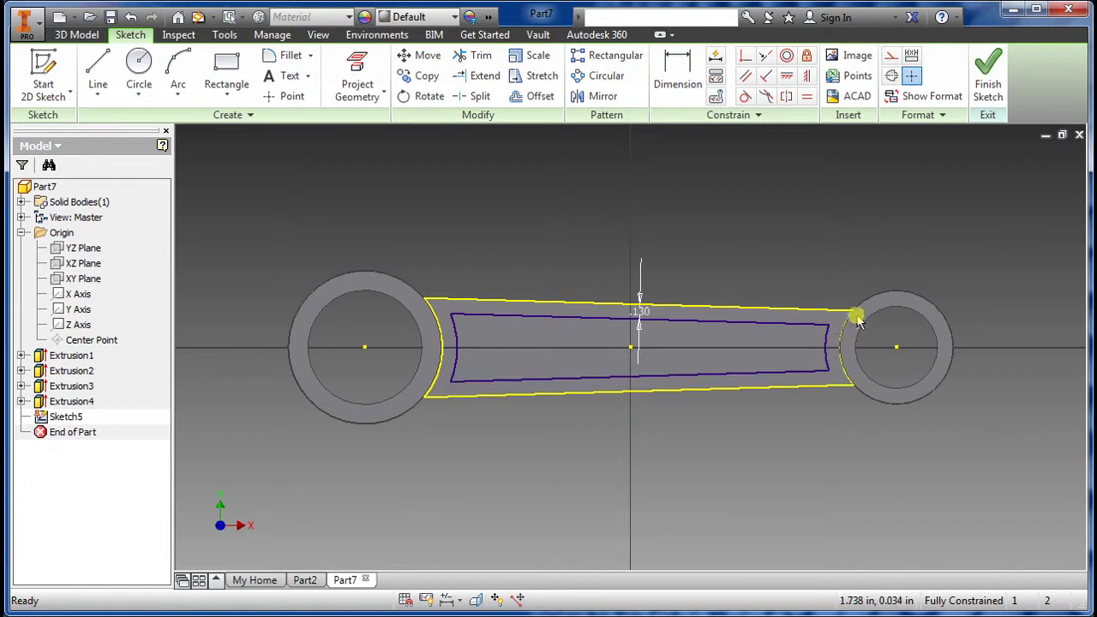
- Delete the arcs at both ends of the offset outline, keeping its two long lines
{"action": "left_click", "coordinate": [828, 343]}
{"action": "key", "text": "Delete"}
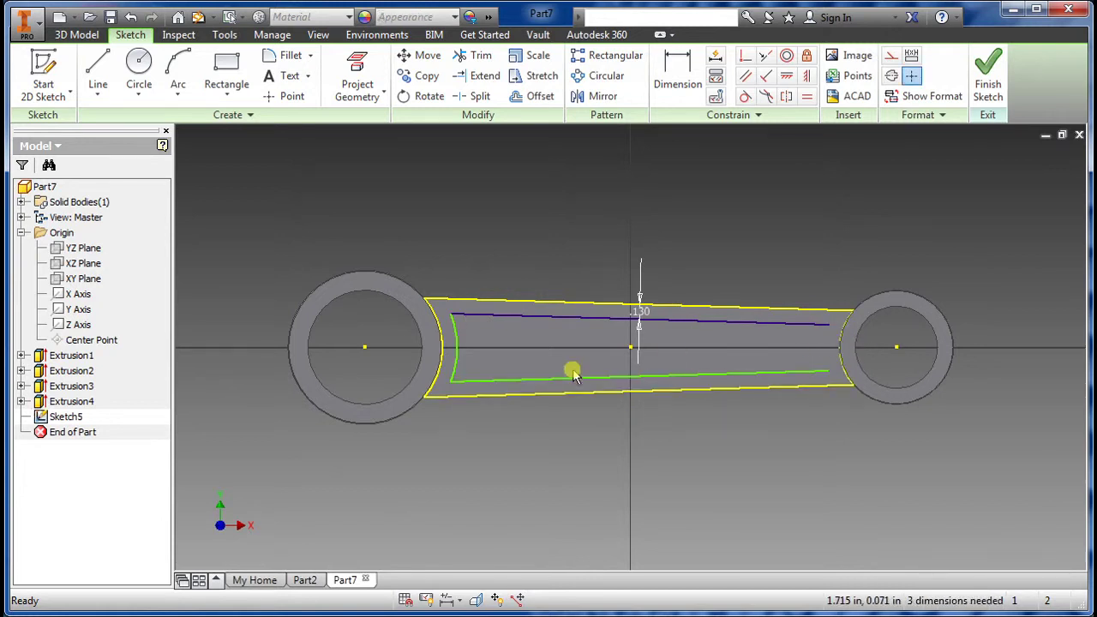
{"action": "left_click", "coordinate": [460, 343]}
{"action": "key", "text": "Delete"}
- Extend both offset lines at each end to the web's end arcs and finish the sketch
{"action": "left_click", "coordinate": [481, 76]}
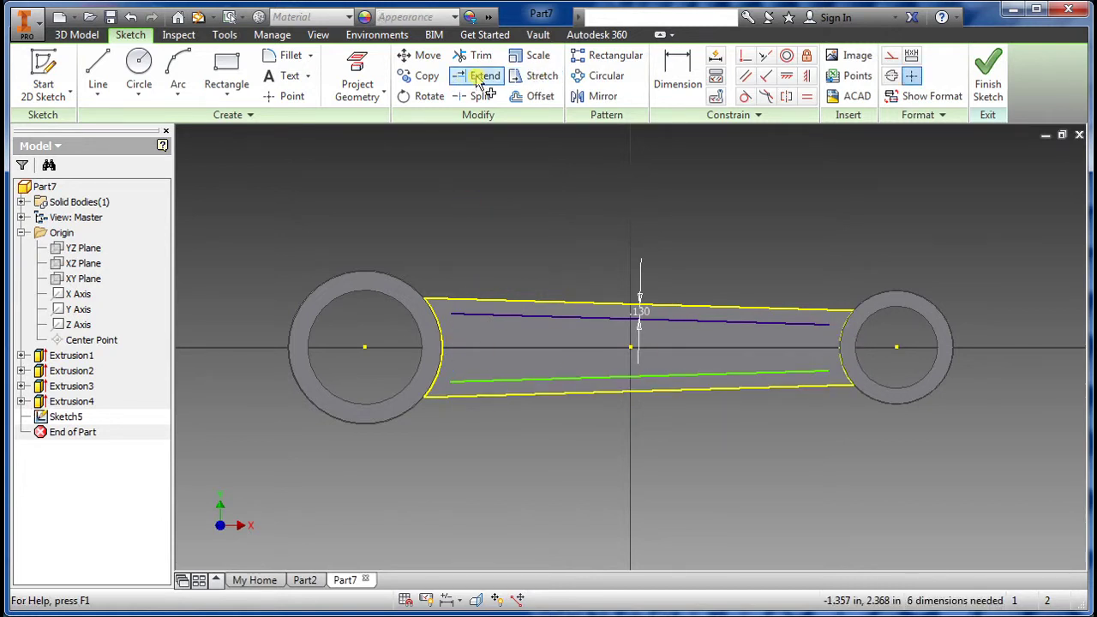
{"action": "left_click", "coordinate": [463, 315]}
{"action": "left_click", "coordinate": [468, 377]}
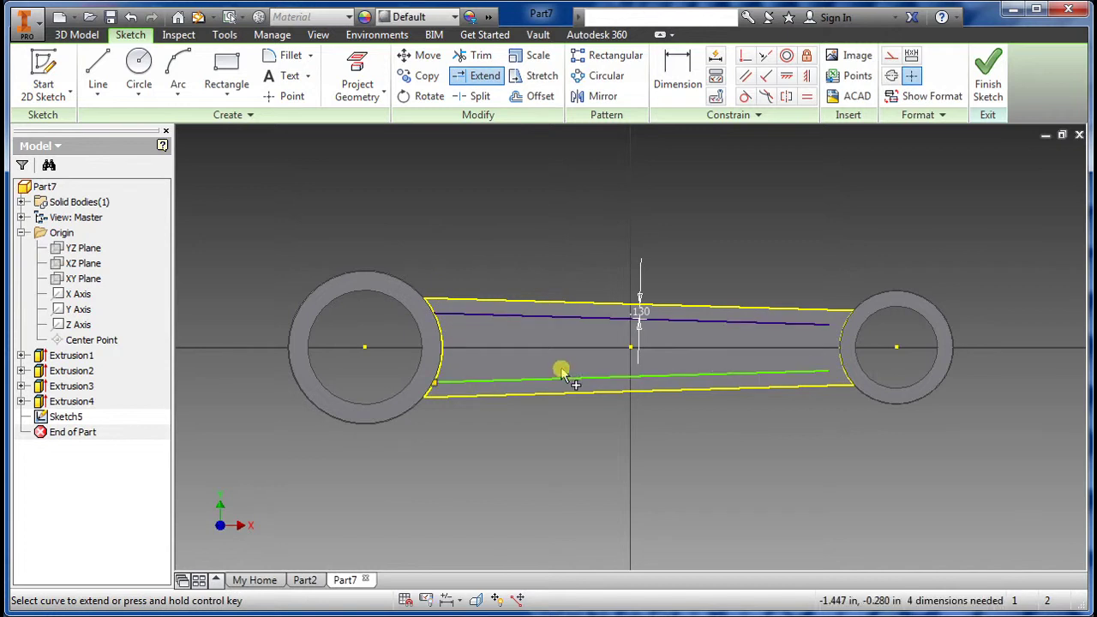
{"action": "left_click", "coordinate": [821, 374]}
{"action": "left_click", "coordinate": [823, 322]}
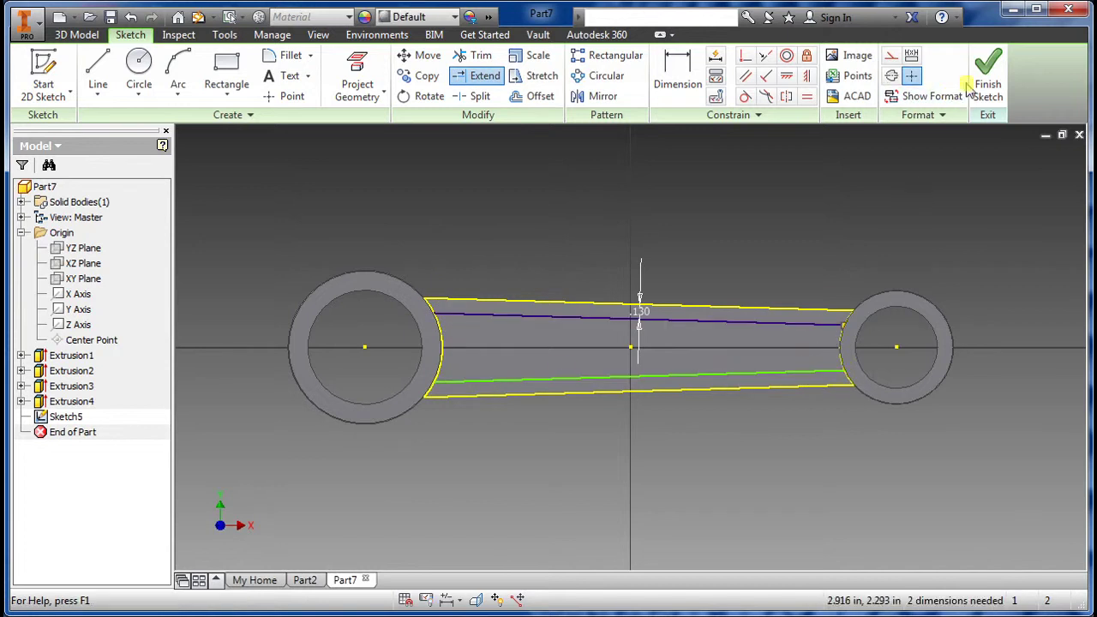
{"action": "left_click", "coordinate": [988, 73]}
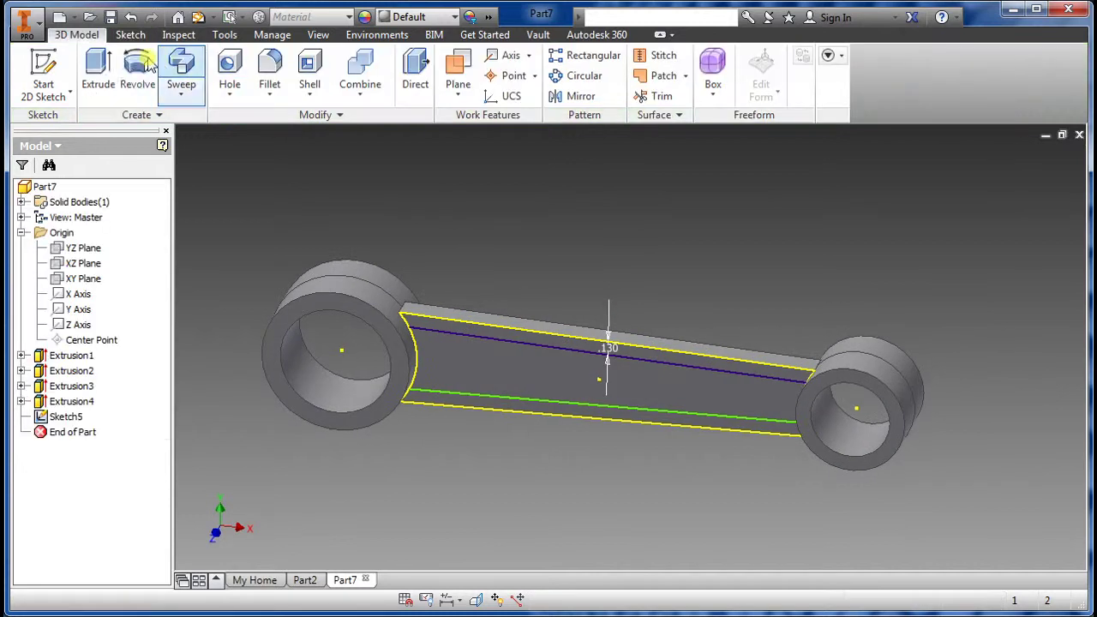
- Extrude the region between the two offset lines as a cut 0.09 in deep into the web
{"action": "left_click", "coordinate": [100, 74]}
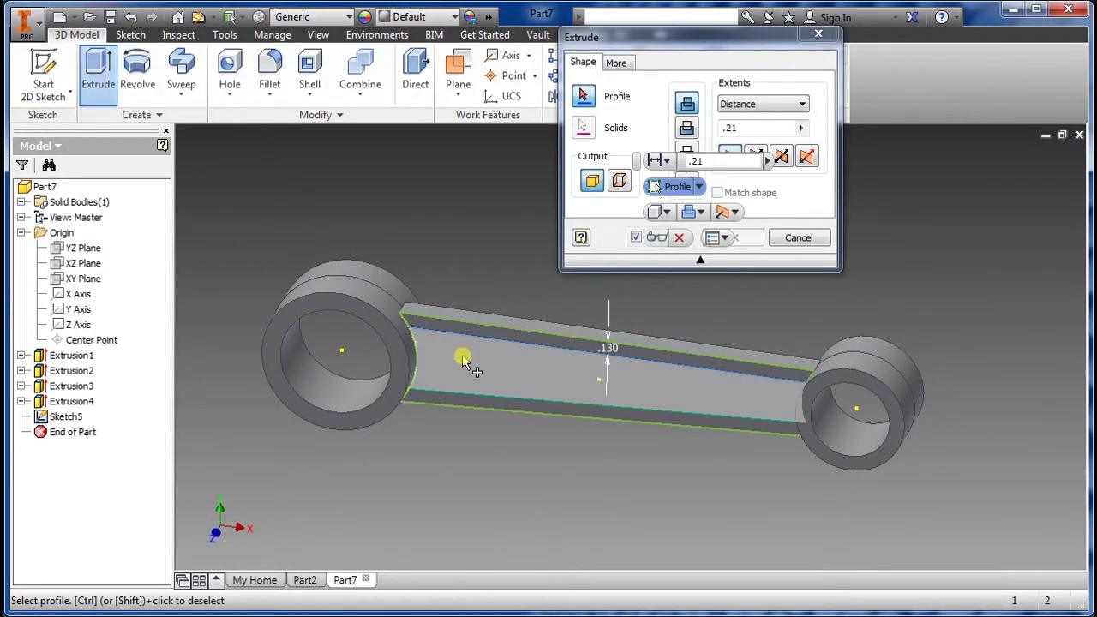
{"action": "left_click", "coordinate": [529, 373]}
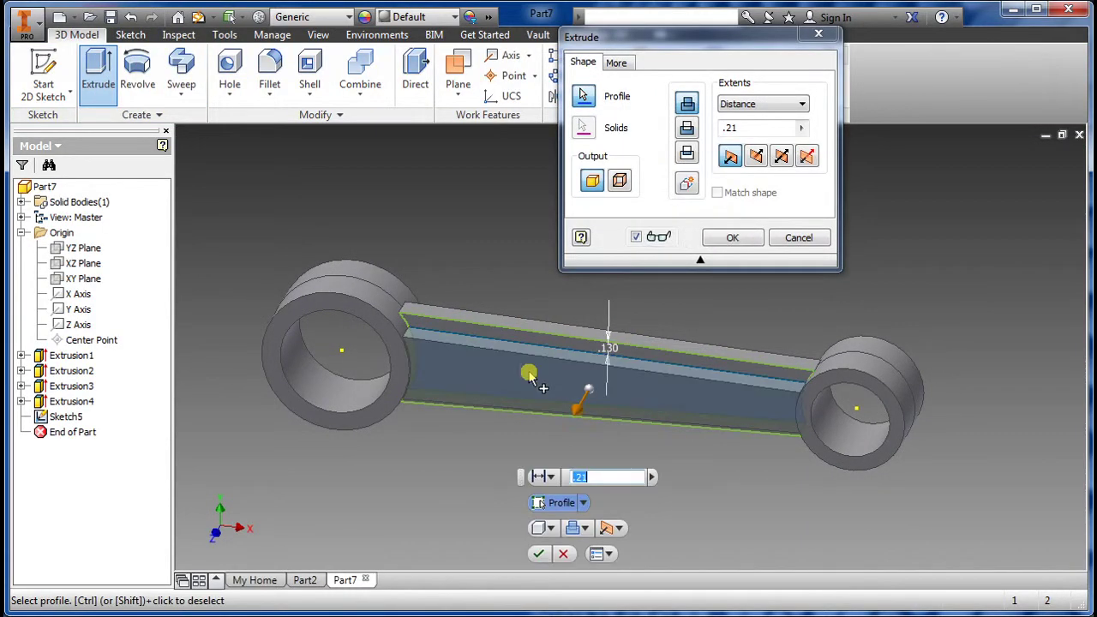
{"action": "left_click", "coordinate": [687, 127]}
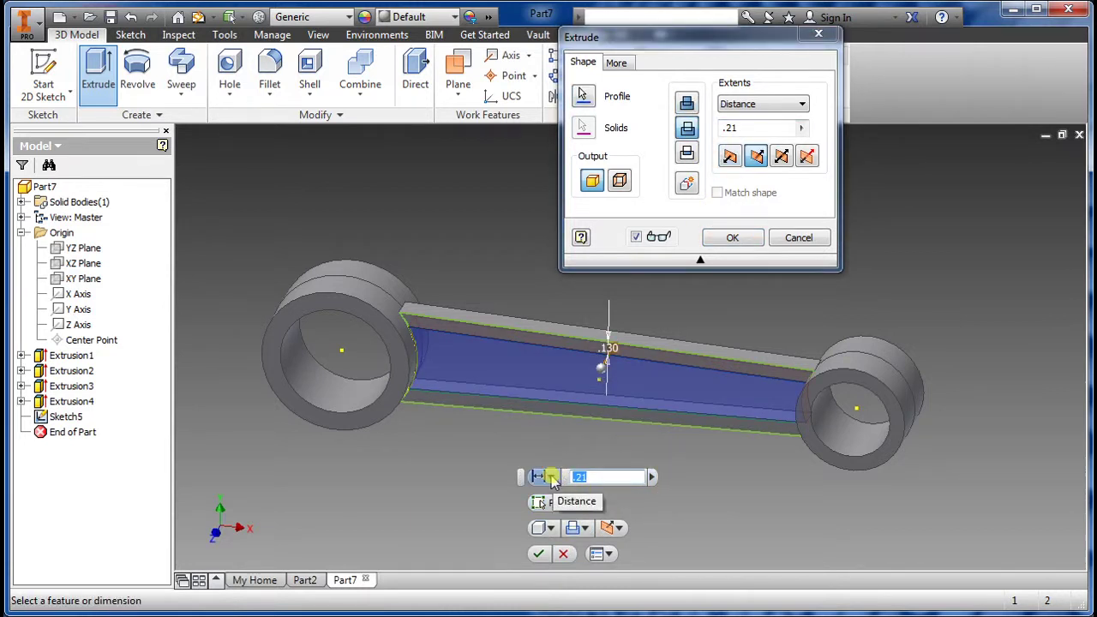
{"action": "type", "text": ".09"}
{"action": "key", "text": "Return"}
- Mirror the web recess cut about the XY plane onto the web's opposite face
{"action": "middle_click_drag", "start_coordinate": [611, 487], "coordinate": [571, 493], "text": "shift"}
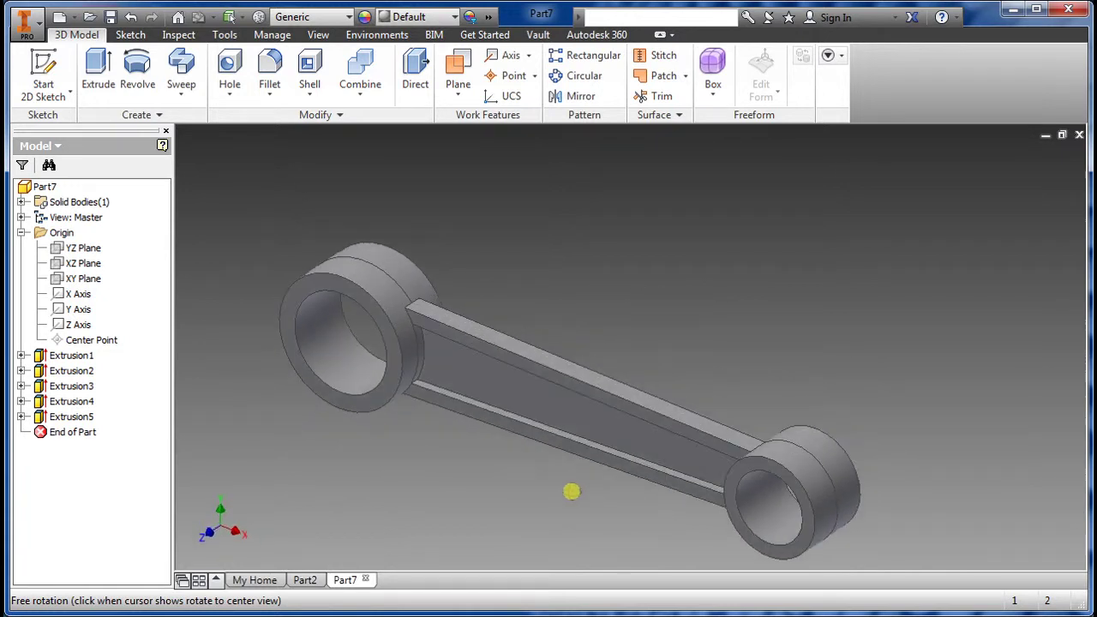
{"action": "middle_click_drag", "start_coordinate": [540, 417], "coordinate": [463, 447], "text": "shift"}
{"action": "mouse_move", "coordinate": [523, 189]}
{"action": "middle_mouse_down", "text": "shift"}
{"action": "mouse_move", "coordinate": [497, 196]}
{"action": "mouse_move", "coordinate": [523, 190]}
{"action": "middle_mouse_up", "text": "shift"}
{"action": "left_click", "coordinate": [580, 96]}
{"action": "left_click", "coordinate": [556, 329]}
{"action": "left_click_drag", "start_coordinate": [355, 289], "coordinate": [212, 204]}
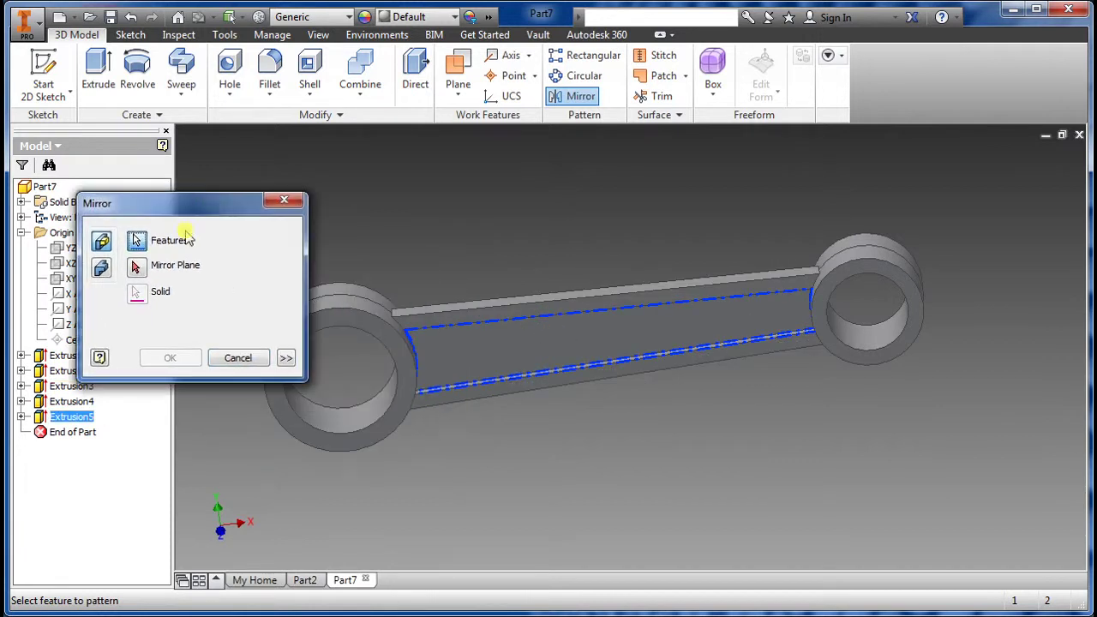
{"action": "left_click", "coordinate": [140, 268]}
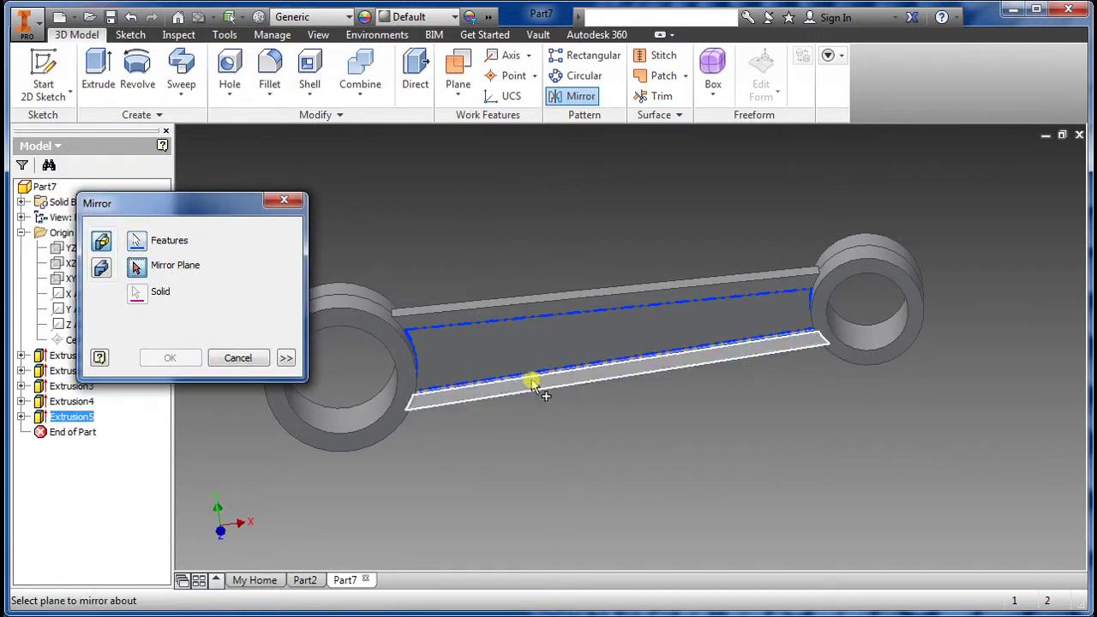
{"action": "left_click_drag", "start_coordinate": [230, 208], "coordinate": [388, 129]}
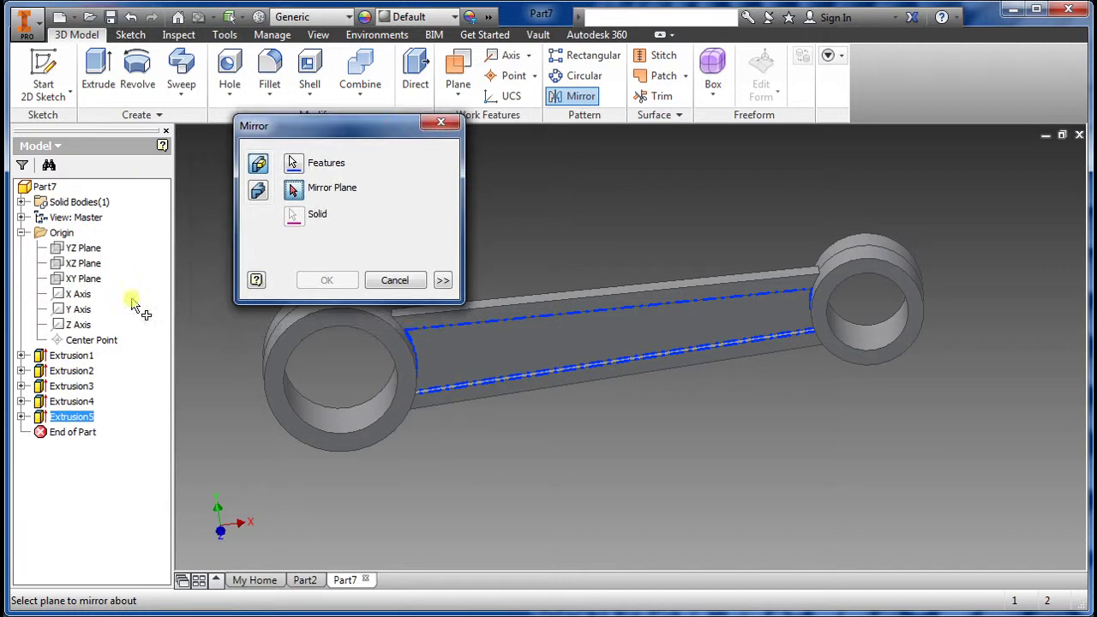
{"action": "left_click", "coordinate": [76, 289]}
{"action": "middle_click_drag", "start_coordinate": [590, 409], "coordinate": [336, 277], "text": "shift"}
{"action": "left_click", "coordinate": [323, 283]}
- Start a sketch on the large end's front face and draw a line about 1.1 in long from its center, rising at about 46 degrees
{"action": "left_click", "coordinate": [335, 277]}
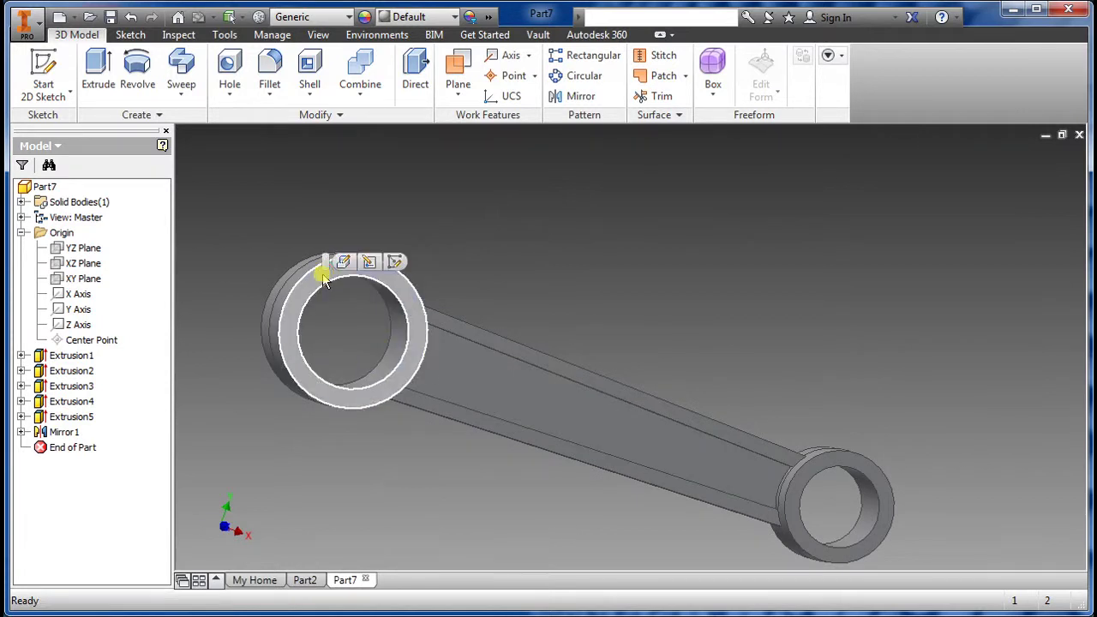
{"action": "left_click", "coordinate": [44, 72]}
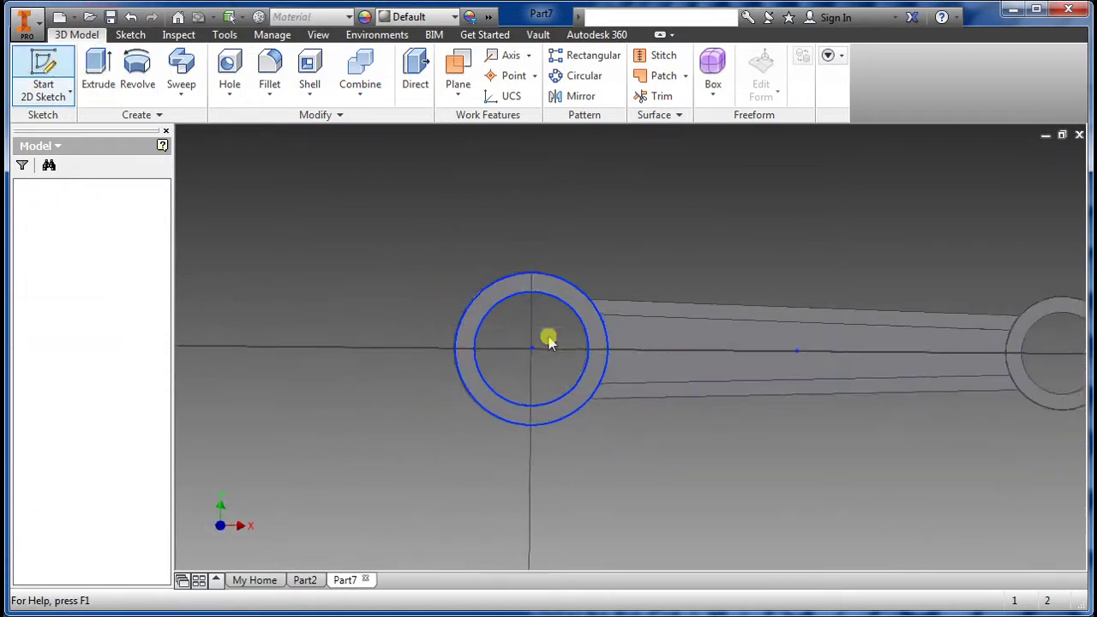
{"action": "scroll", "coordinate": [565, 343], "scroll_direction": "up", "scroll_amount": 3}
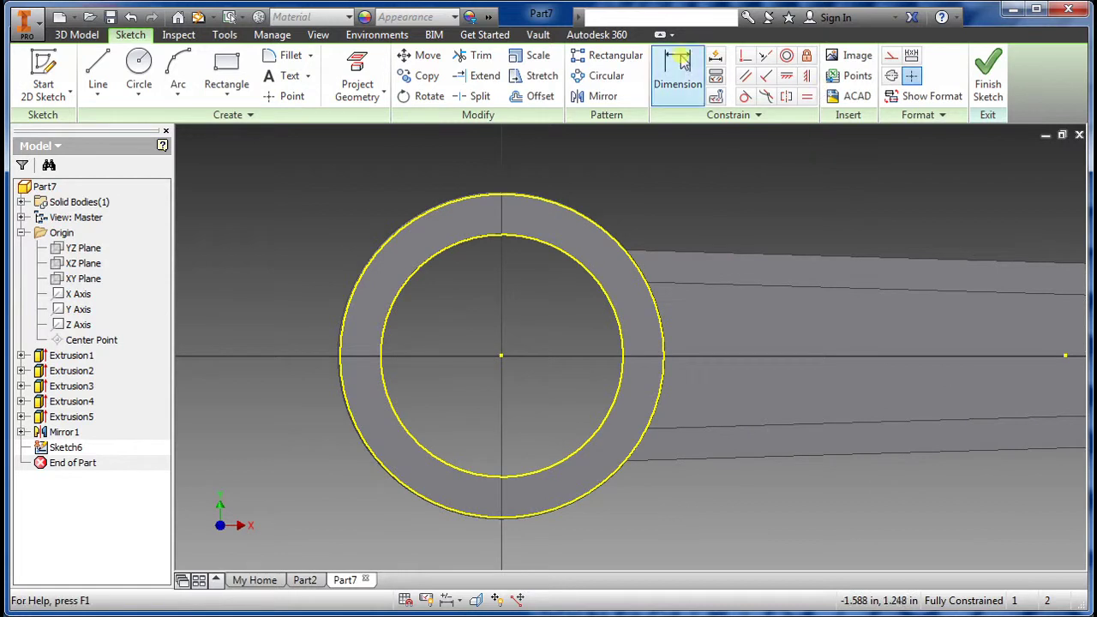
{"action": "left_click", "coordinate": [96, 72]}
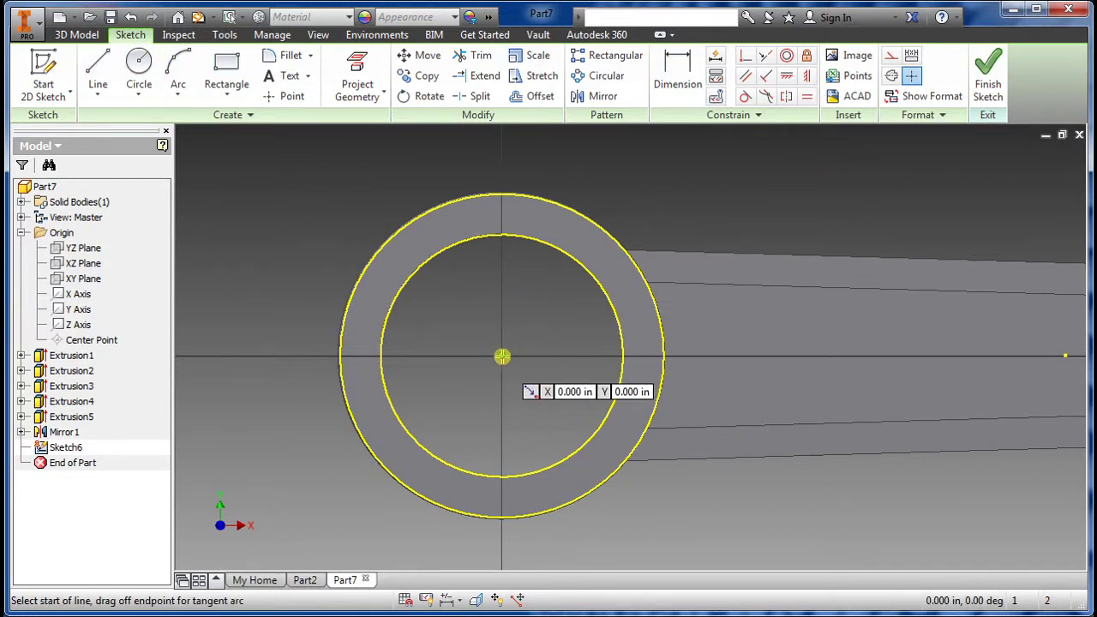
{"action": "left_click", "coordinate": [502, 355]}
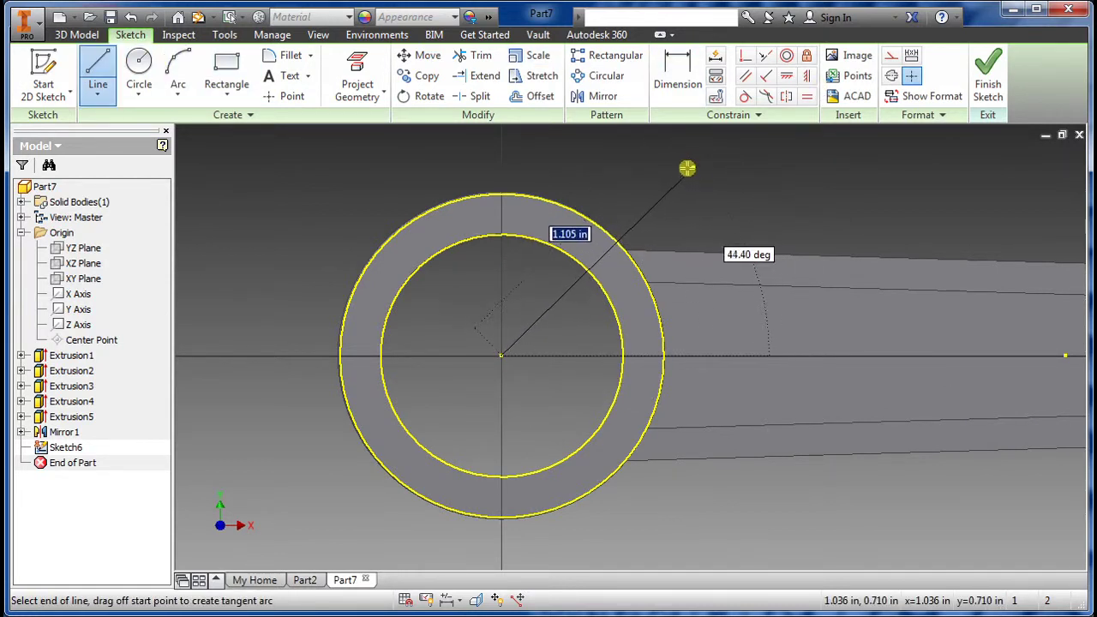
{"action": "left_click", "coordinate": [683, 168]}
{"action": "key", "text": "Escape"}
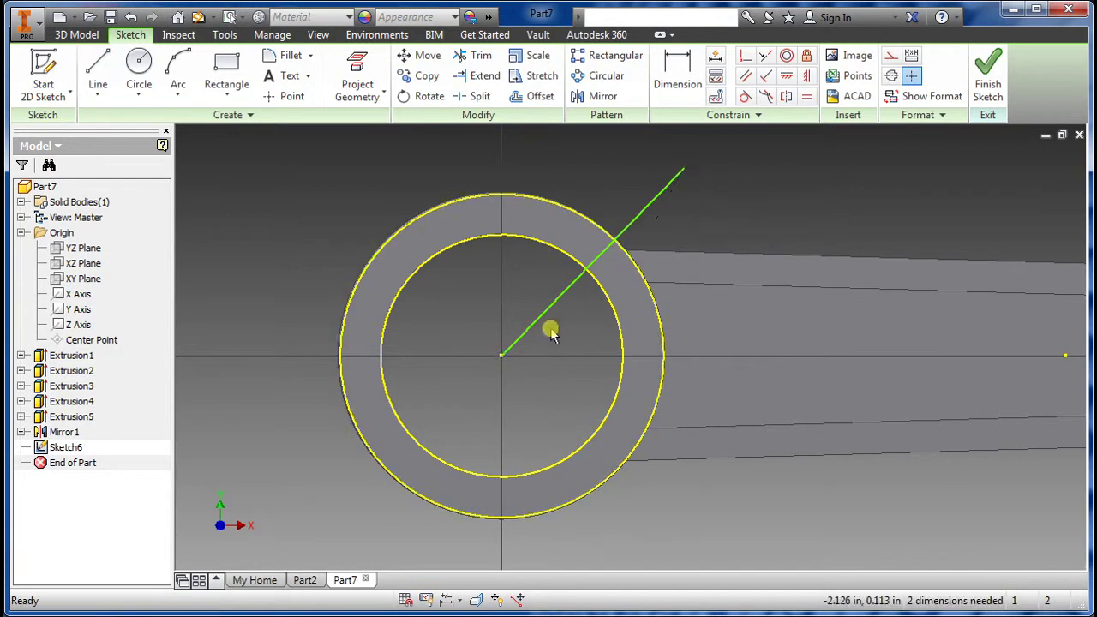
- Draw a horizontal line from the large end's center along the web, ending beyond the outer circle
{"action": "key", "text": "l"}
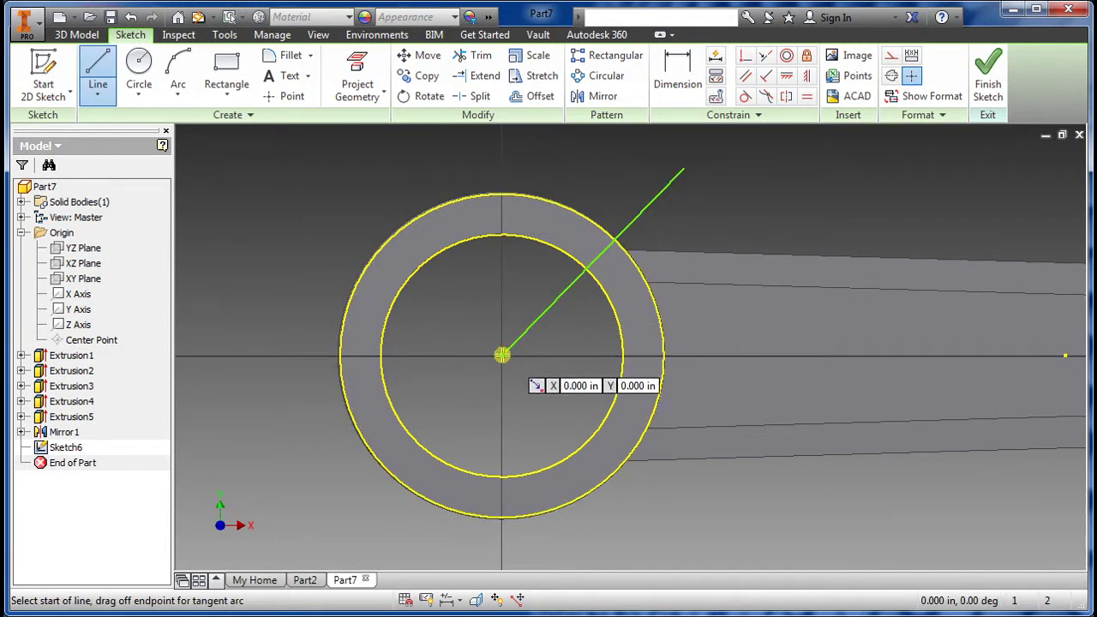
{"action": "left_click", "coordinate": [502, 355]}
{"action": "left_click", "coordinate": [840, 355]}
{"action": "key", "text": "Escape"}
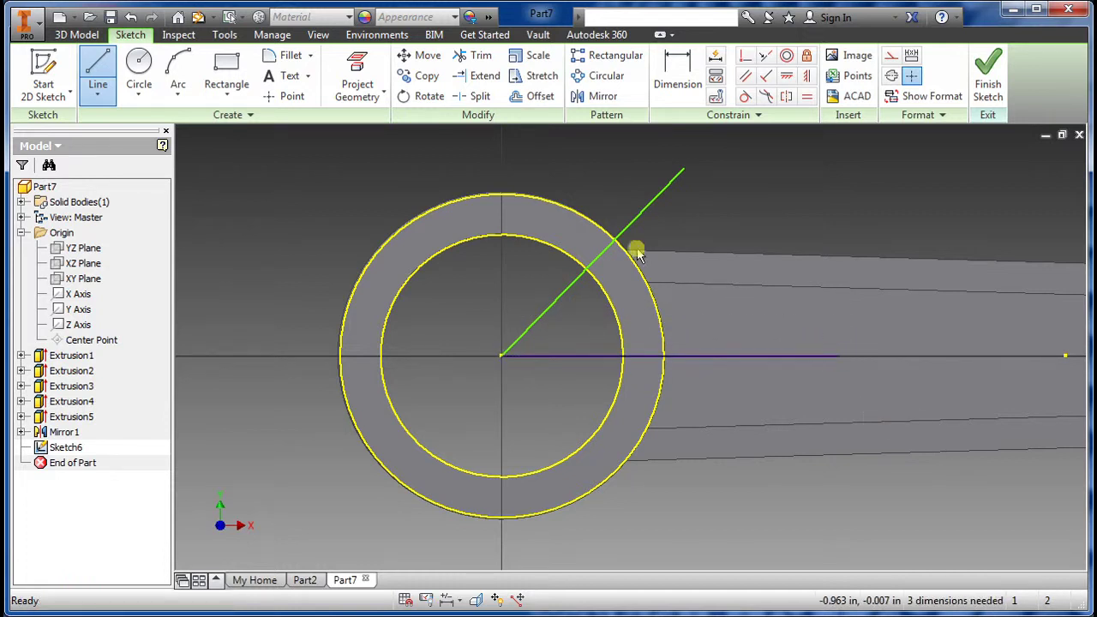
{"action": "key", "text": "Escape"}
- Dimension the angle between the sloped line and the horizontal line on the large end as 45 degrees
{"action": "left_click", "coordinate": [677, 77]}
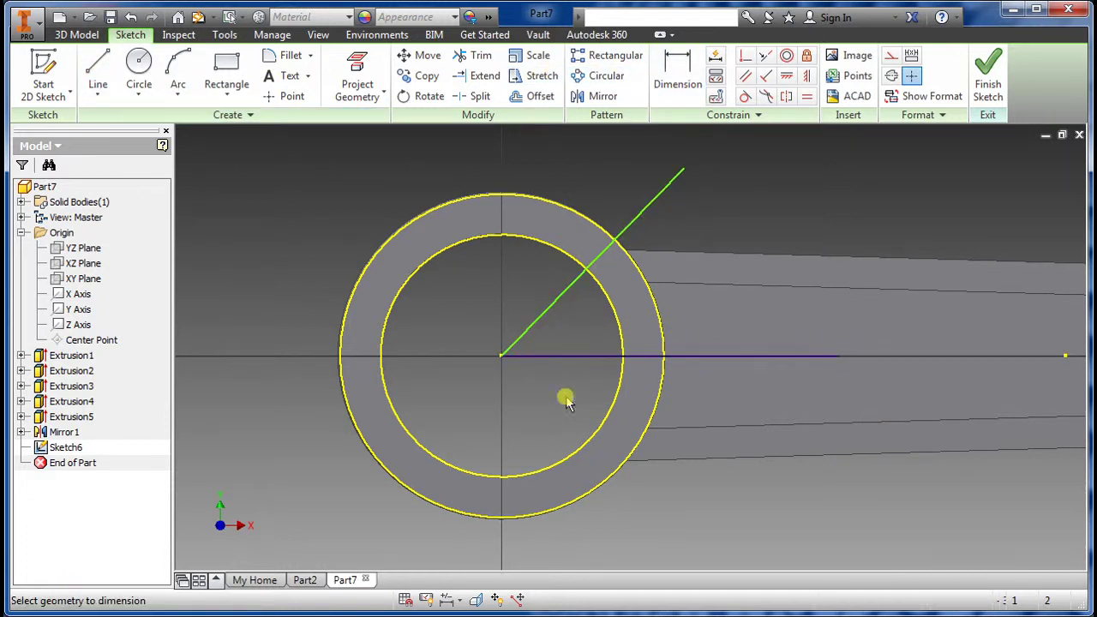
{"action": "left_click", "coordinate": [559, 310]}
{"action": "left_click", "coordinate": [590, 356]}
{"action": "left_click", "coordinate": [703, 299]}
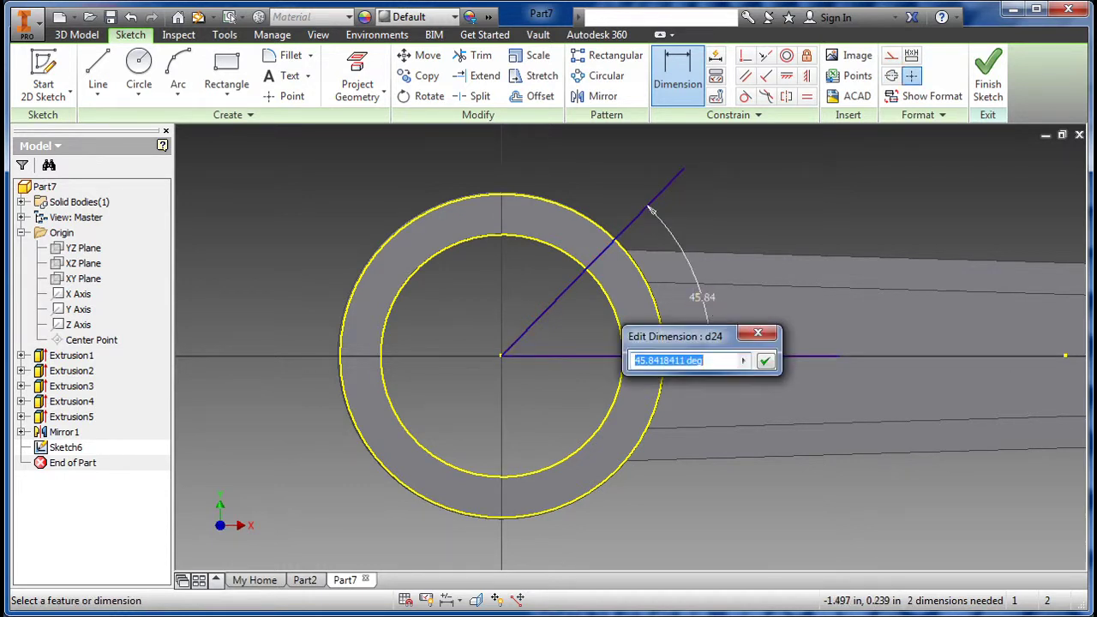
{"action": "type", "text": "45"}
{"action": "key", "text": "Return"}
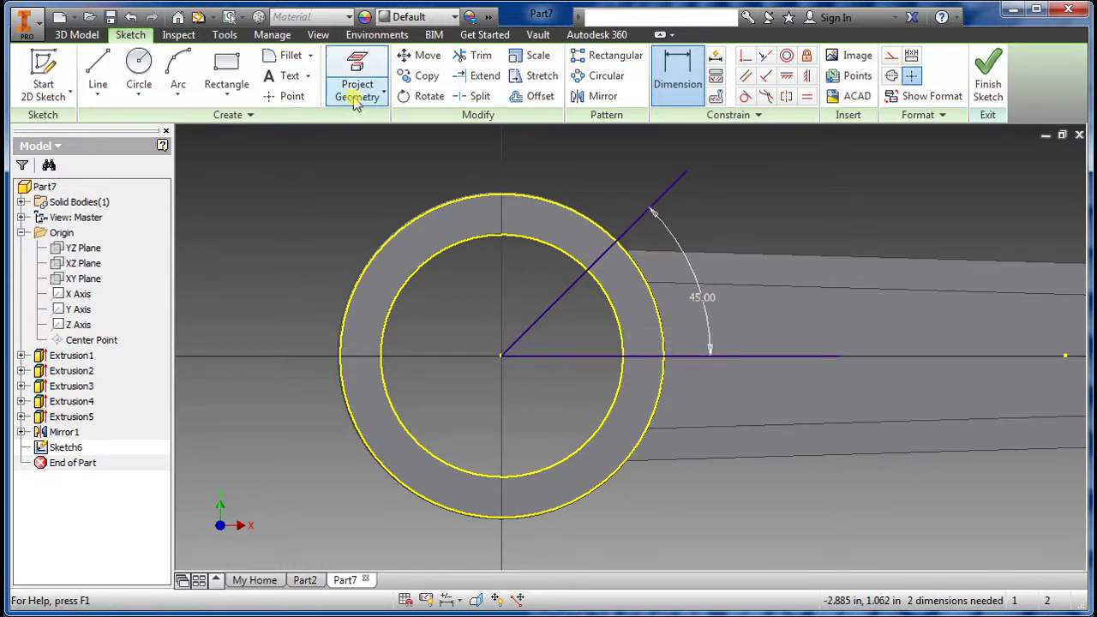
- Delete the horizontal reference line from the sketch, leaving only the sloped line from the large end's center
{"action": "left_click", "coordinate": [540, 96]}
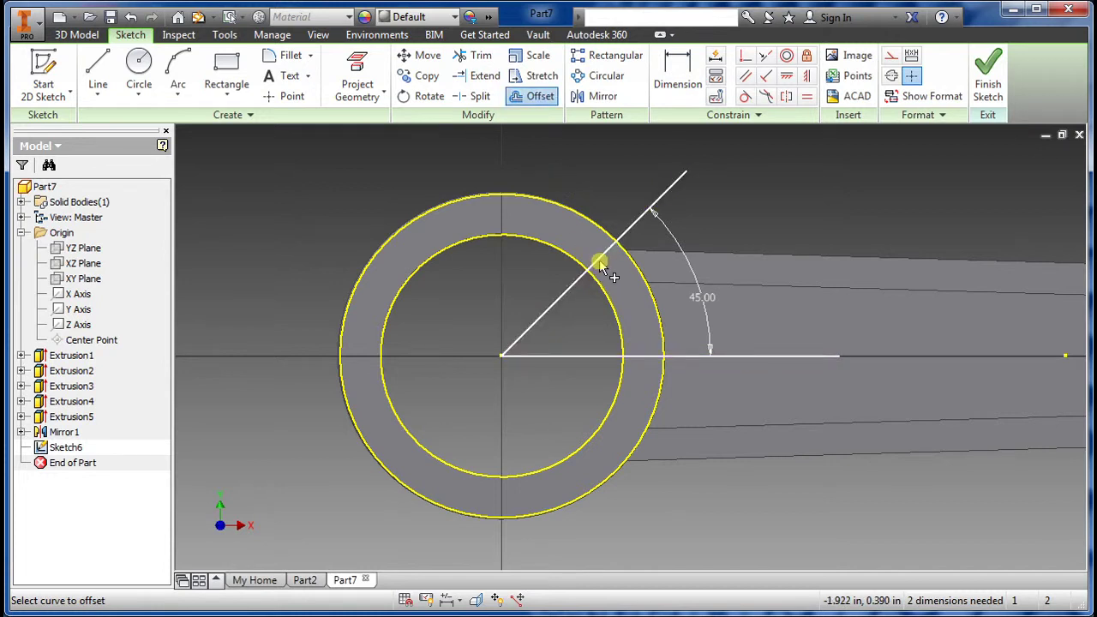
{"action": "key", "text": "Escape"}
{"action": "key", "text": "Escape"}
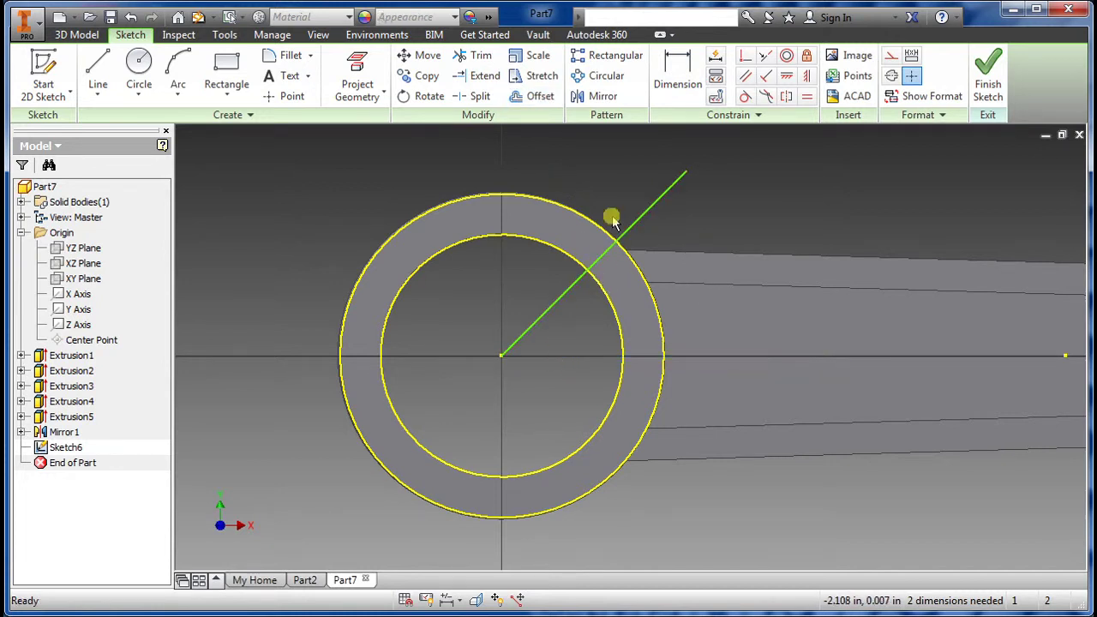
- Offset the sloped line about 0.056 in to each side, making three parallel lines across the large end's ring
{"action": "left_click", "coordinate": [540, 96]}
{"action": "left_click", "coordinate": [632, 227]}
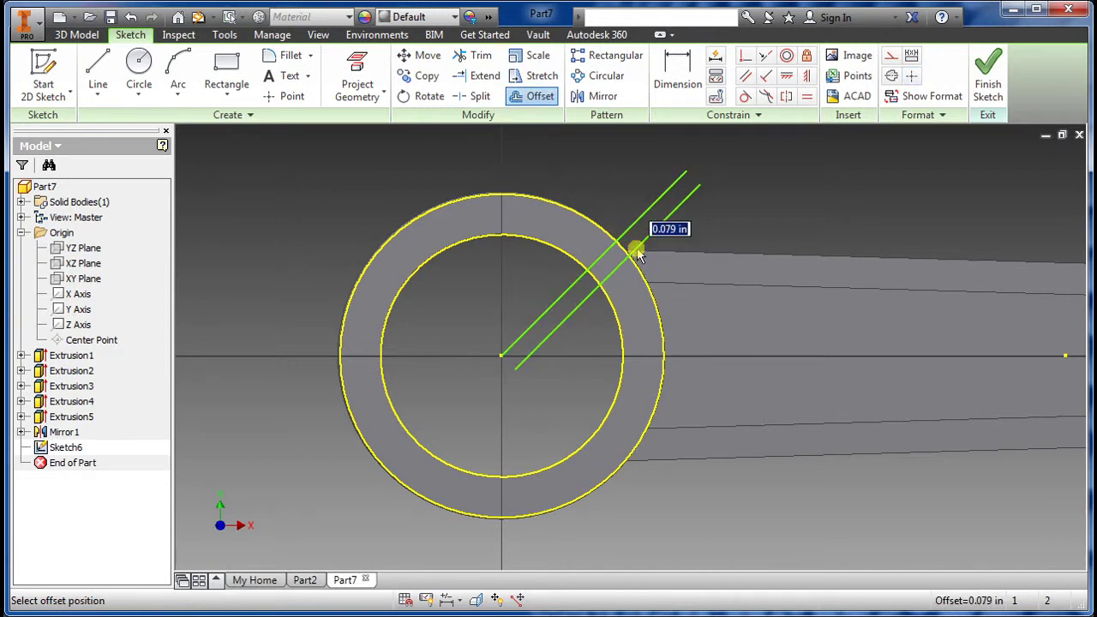
{"action": "scroll", "coordinate": [635, 240], "scroll_direction": "up", "scroll_amount": 2}
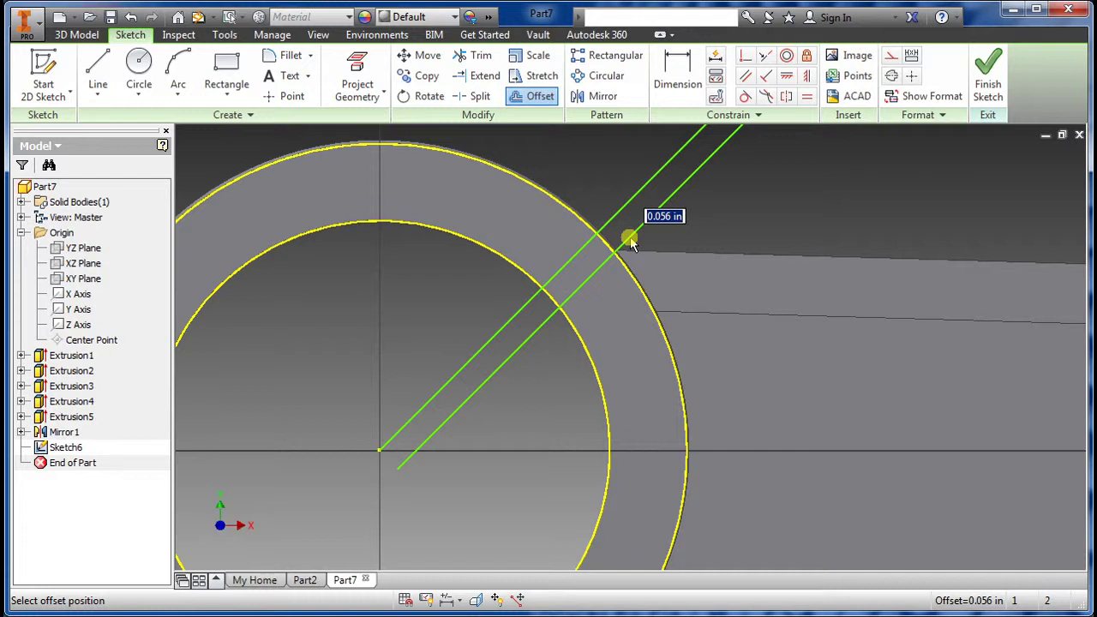
{"action": "left_click", "coordinate": [630, 238]}
{"action": "left_click", "coordinate": [608, 221]}
{"action": "left_click", "coordinate": [584, 209]}
- Dimension the distance between the two outer parallel lines as 0.15 in
{"action": "left_click", "coordinate": [671, 72]}
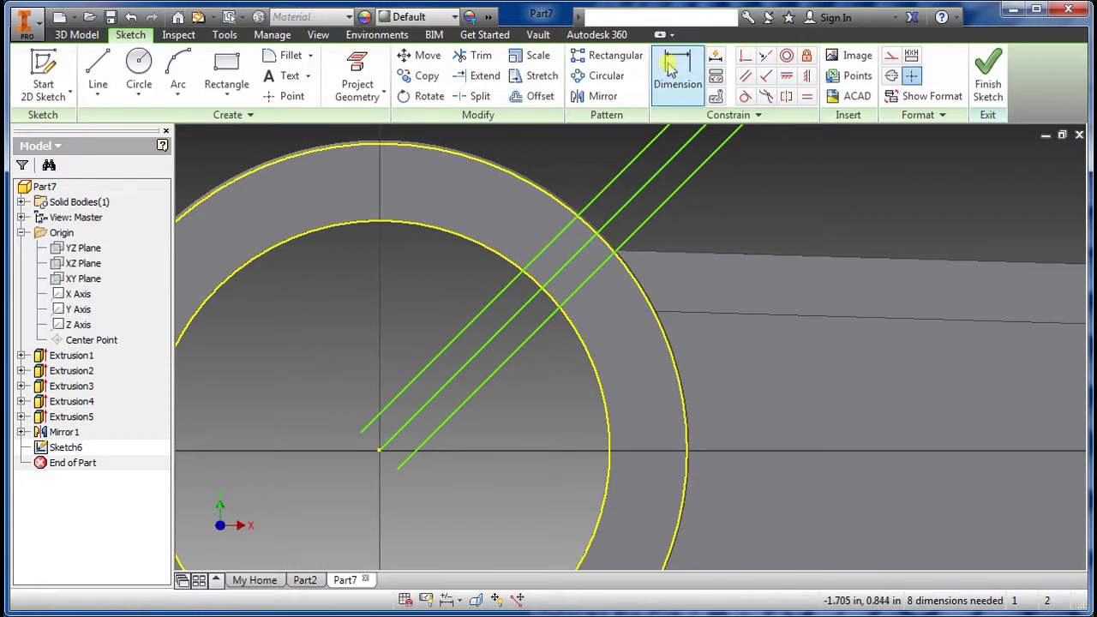
{"action": "left_click", "coordinate": [600, 191]}
{"action": "left_click", "coordinate": [634, 240]}
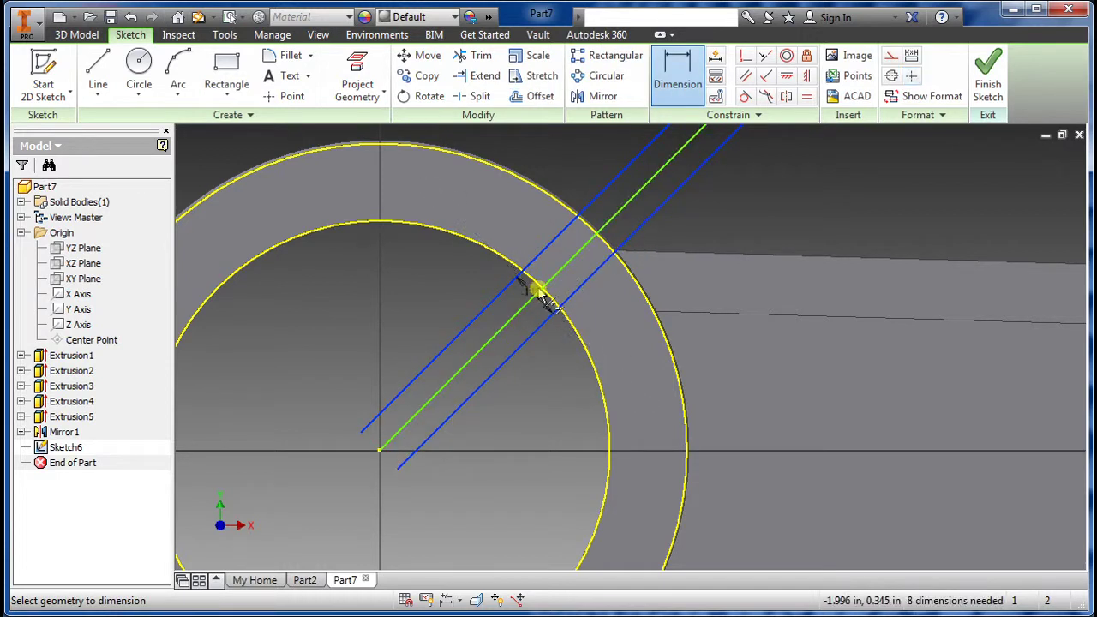
{"action": "left_click", "coordinate": [649, 199]}
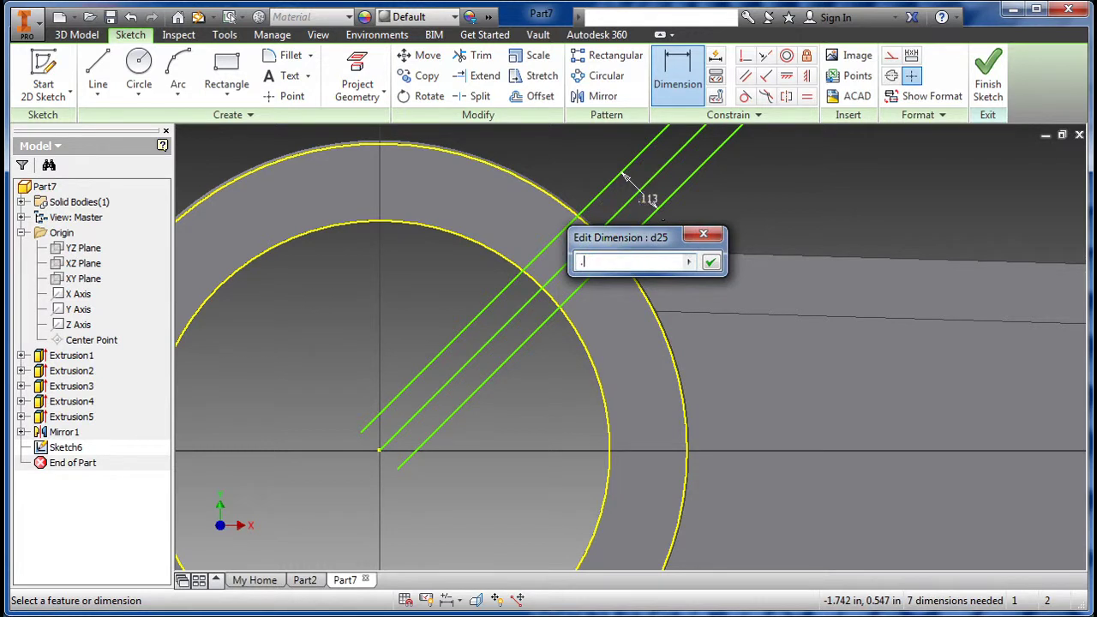
{"action": "type", "text": ".15"}
{"action": "key", "text": "Return"}
- Dimension the distance from the middle line to the lower parallel line as 0.075 in
{"action": "left_click", "coordinate": [632, 202]}
{"action": "left_click", "coordinate": [659, 214]}
{"action": "scroll", "coordinate": [661, 203], "scroll_direction": "down", "scroll_amount": 2}
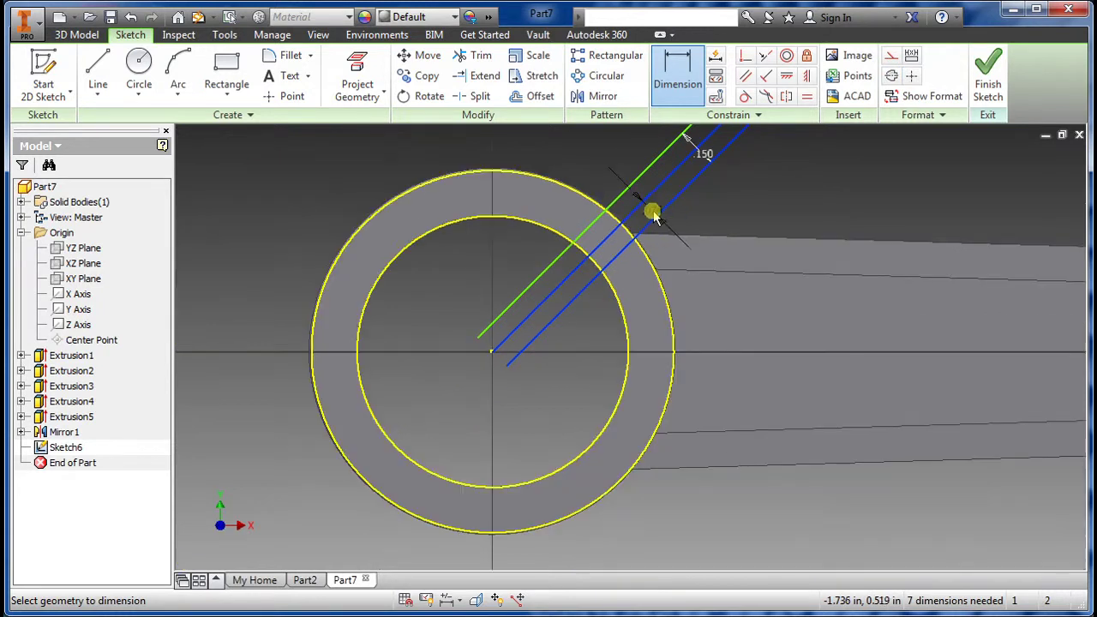
{"action": "left_click", "coordinate": [665, 220]}
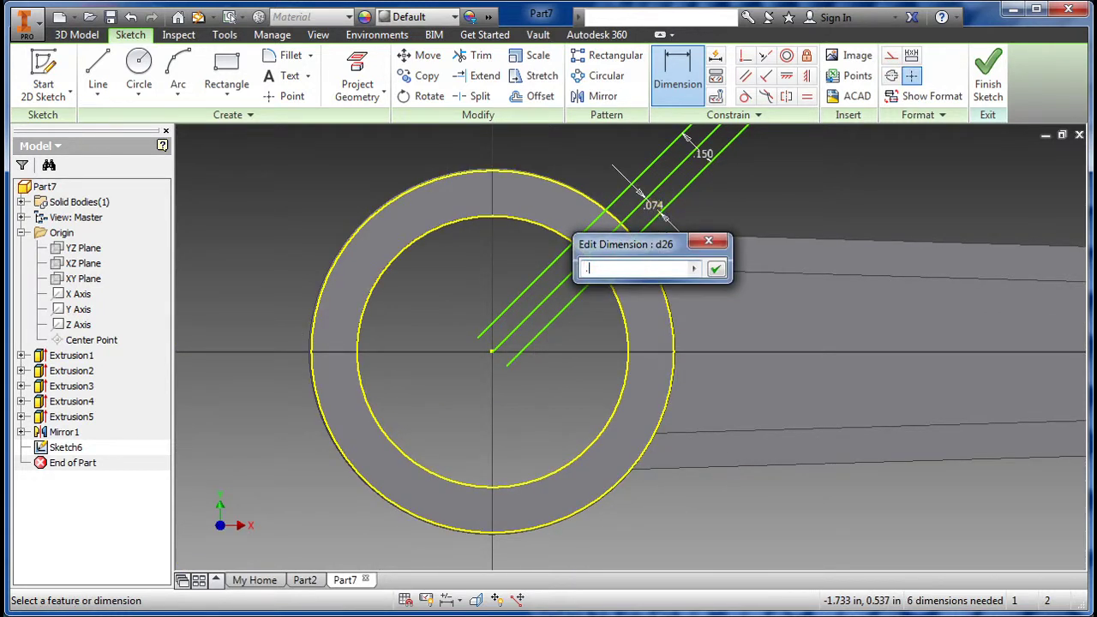
{"action": "key", "text": "Return"}
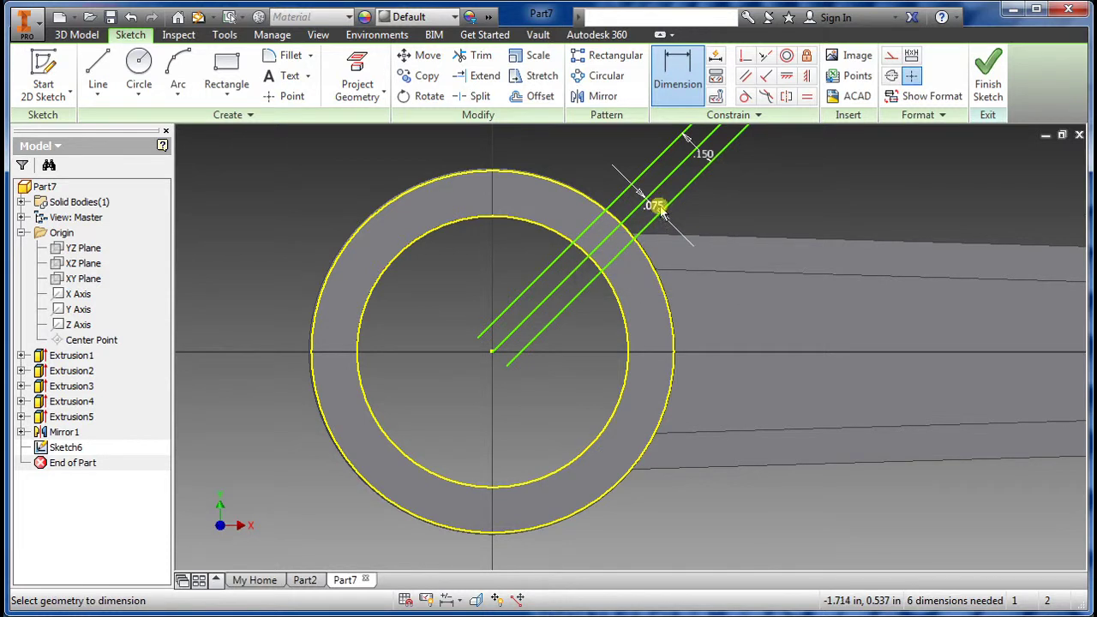
{"action": "left_click", "coordinate": [646, 172]}
{"action": "left_click", "coordinate": [665, 177]}
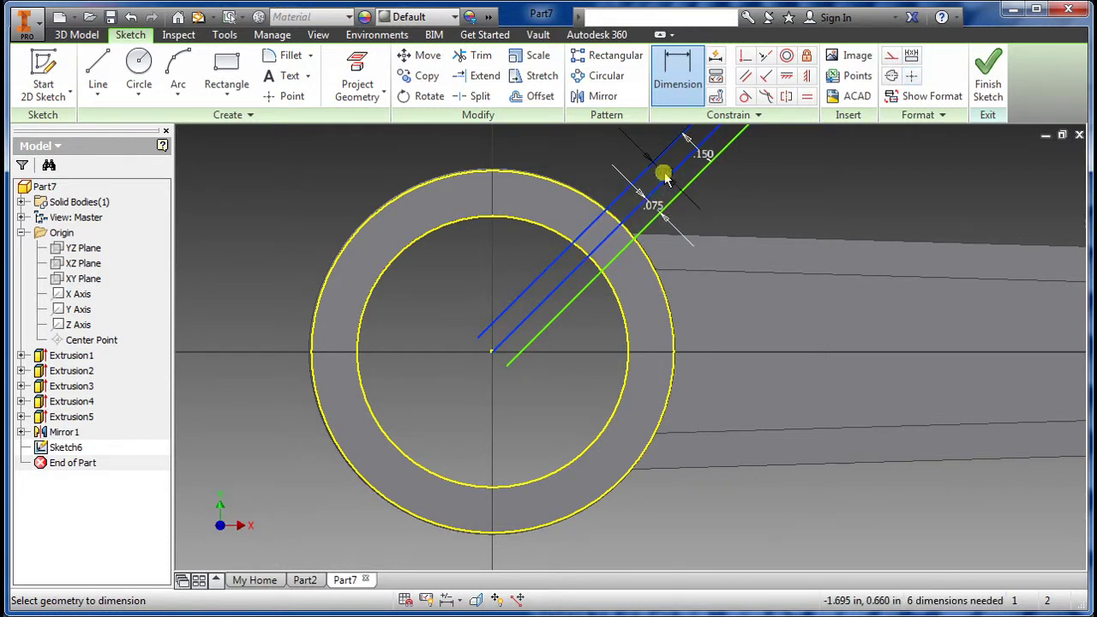
{"action": "key", "text": "Escape"}
{"action": "key", "text": "Escape"}
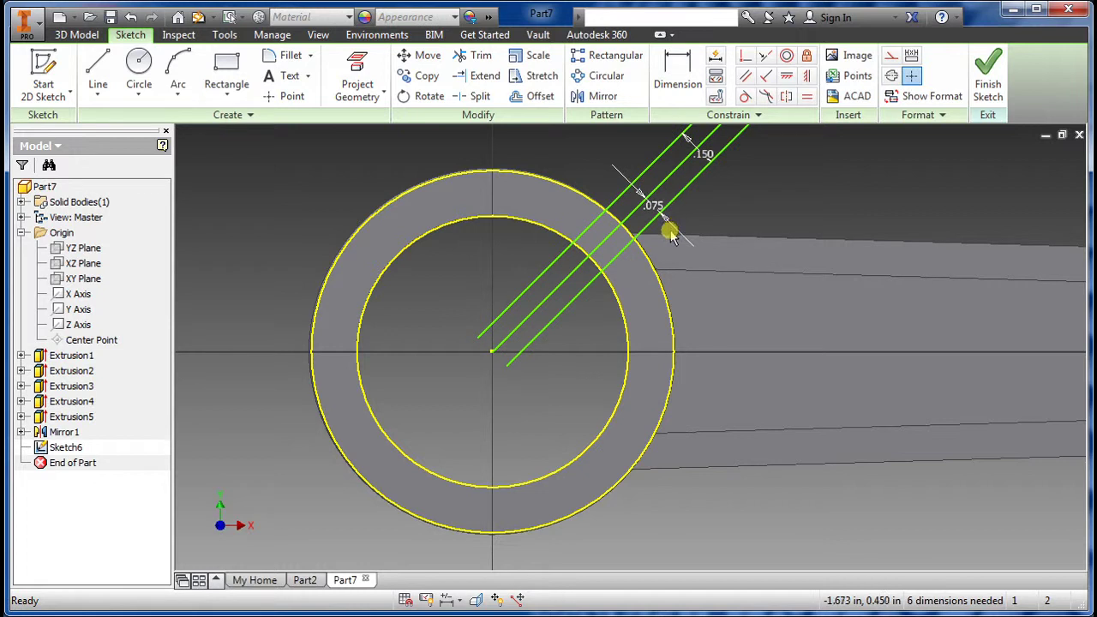
- Trim off the portions of the three parallel lines that lie inside the large end's hole
{"action": "scroll", "coordinate": [667, 231], "scroll_direction": "up", "scroll_amount": 3}
{"action": "scroll", "coordinate": [579, 283], "scroll_direction": "up", "scroll_amount": 1}
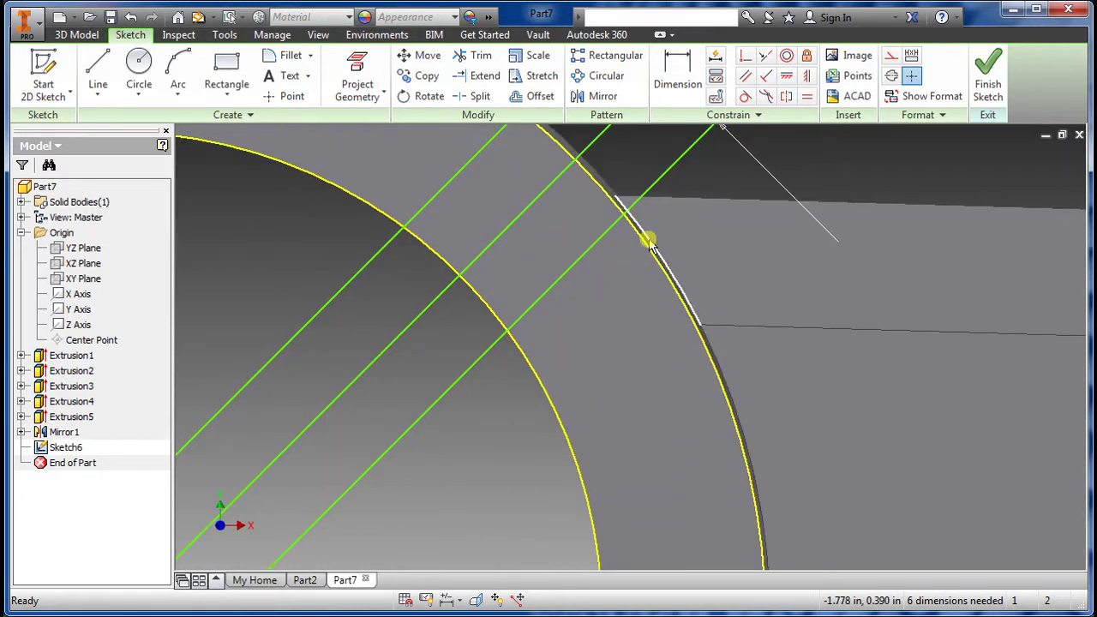
{"action": "scroll", "coordinate": [613, 193], "scroll_direction": "down", "scroll_amount": 4}
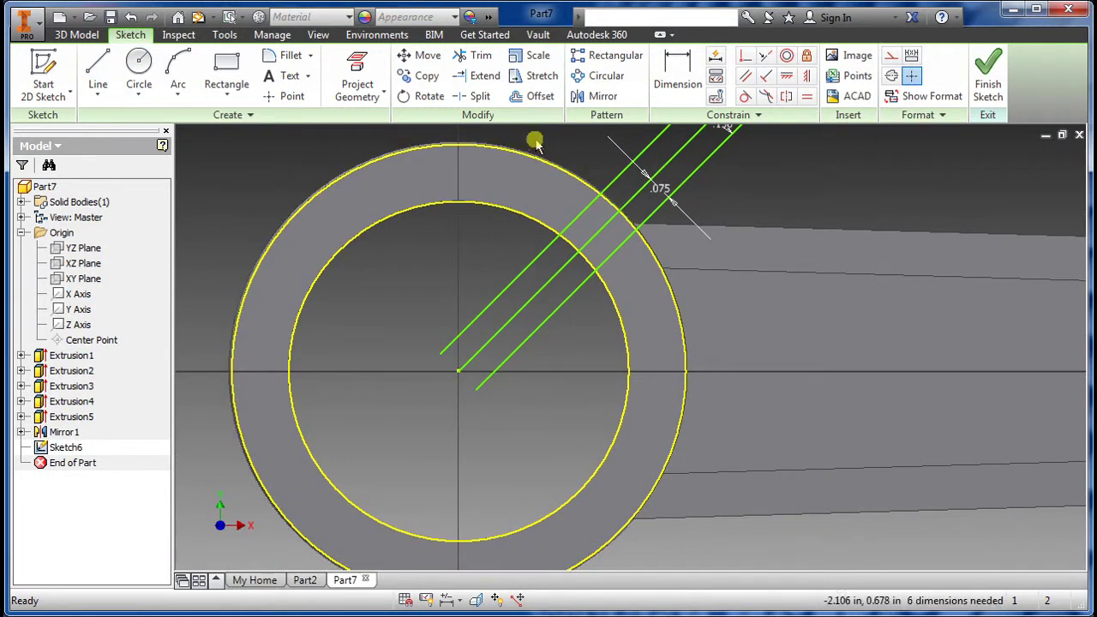
{"action": "left_click", "coordinate": [480, 54]}
{"action": "left_click", "coordinate": [525, 269]}
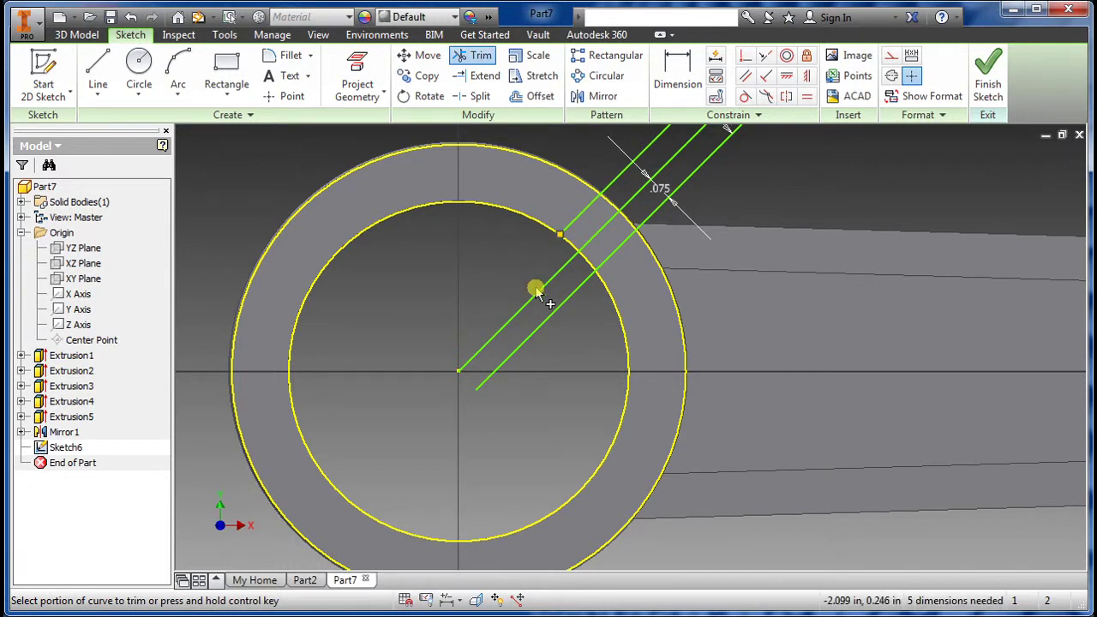
{"action": "left_click", "coordinate": [535, 291]}
{"action": "left_click", "coordinate": [553, 325]}
{"action": "key", "text": "Escape"}
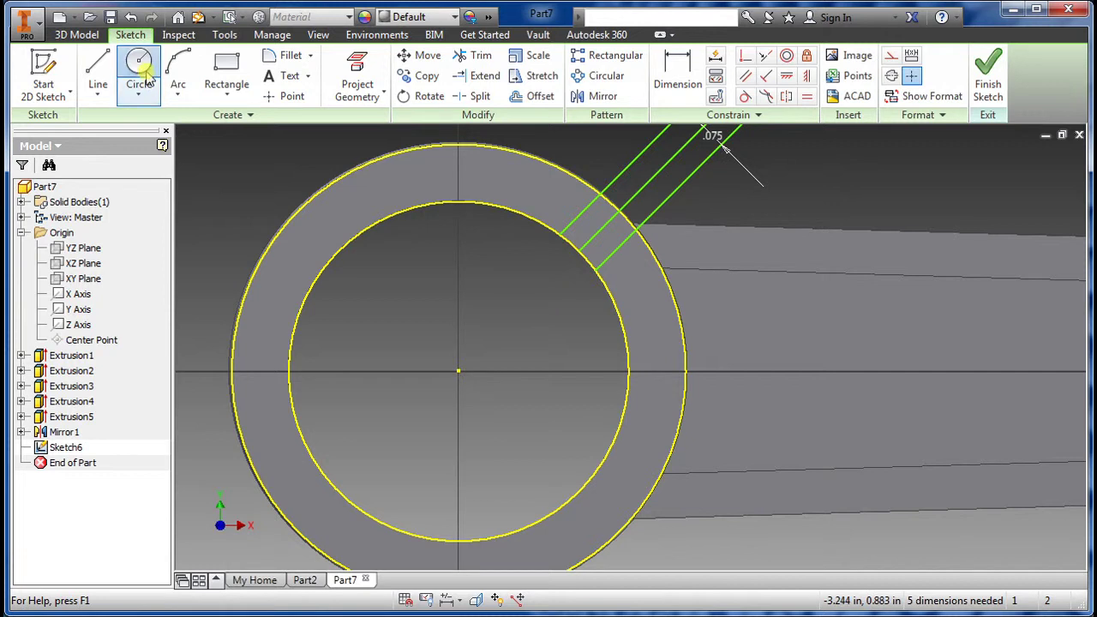
- Draw a 1.35 in diameter circle centered on the large end
{"action": "left_click", "coordinate": [147, 77]}
{"action": "left_click", "coordinate": [458, 372]}
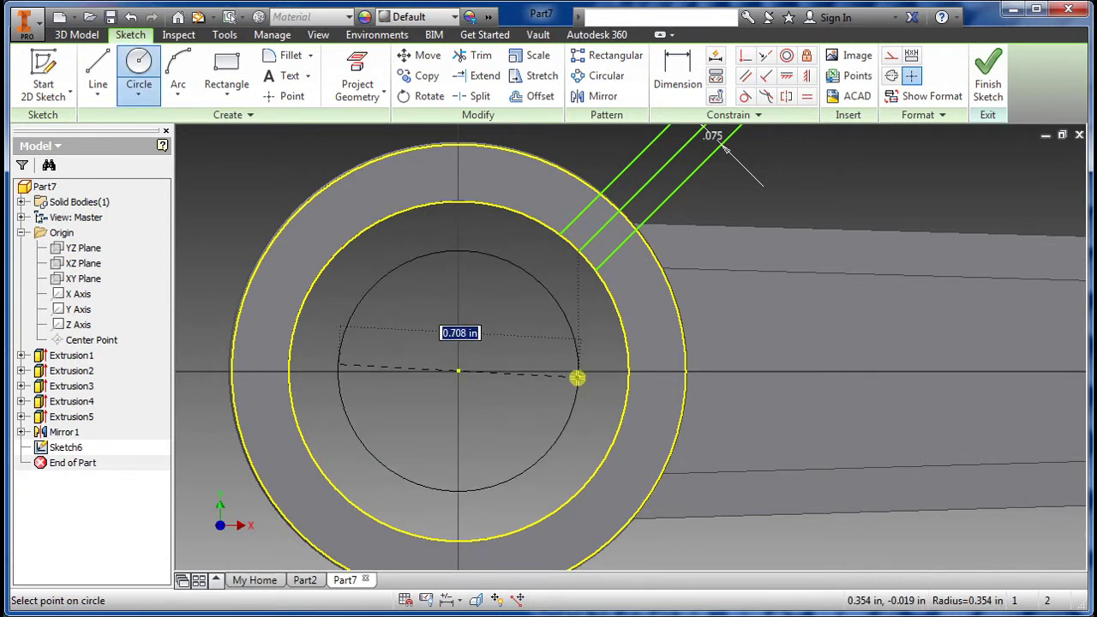
{"action": "type", "text": "1.35"}
{"action": "key", "text": "Return"}
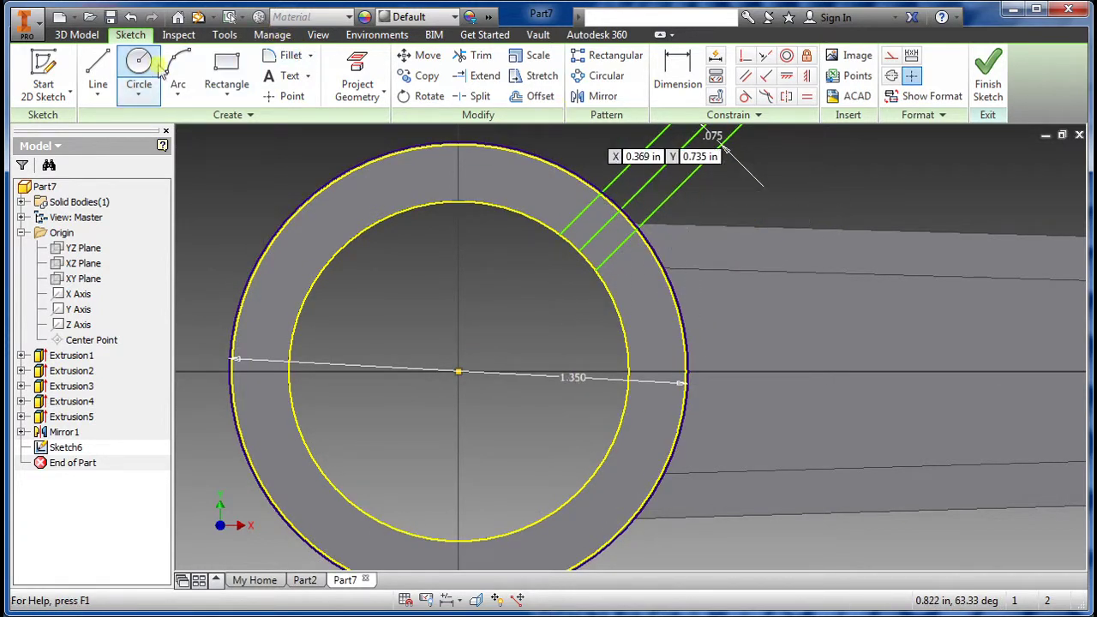
- Trim the three parallel lines beyond the large end's outer circle and delete the middle line
{"action": "left_click", "coordinate": [478, 55]}
{"action": "left_click", "coordinate": [636, 161]}
{"action": "left_click", "coordinate": [659, 193]}
{"action": "left_click", "coordinate": [669, 196]}
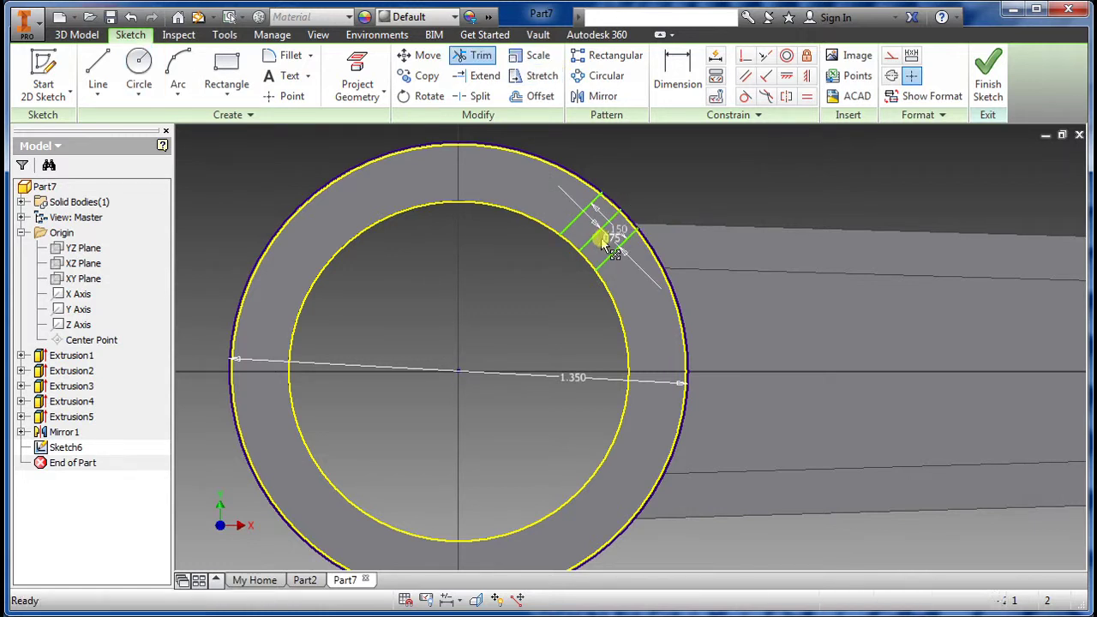
{"action": "key", "text": "Escape"}
{"action": "left_click_drag", "start_coordinate": [597, 248], "coordinate": [593, 245]}
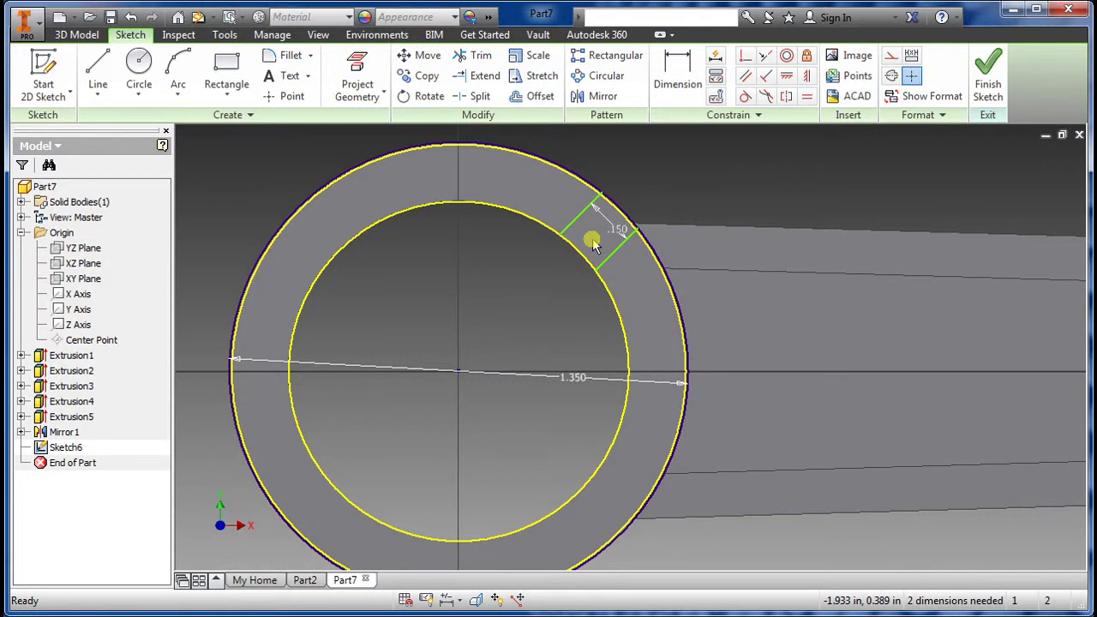
- Trim the 1.35 in circle down to the arc between the two parallel lines and finish the sketch
{"action": "scroll", "coordinate": [608, 248], "scroll_direction": "up", "scroll_amount": 4}
{"action": "scroll", "coordinate": [657, 211], "scroll_direction": "down", "scroll_amount": 3}
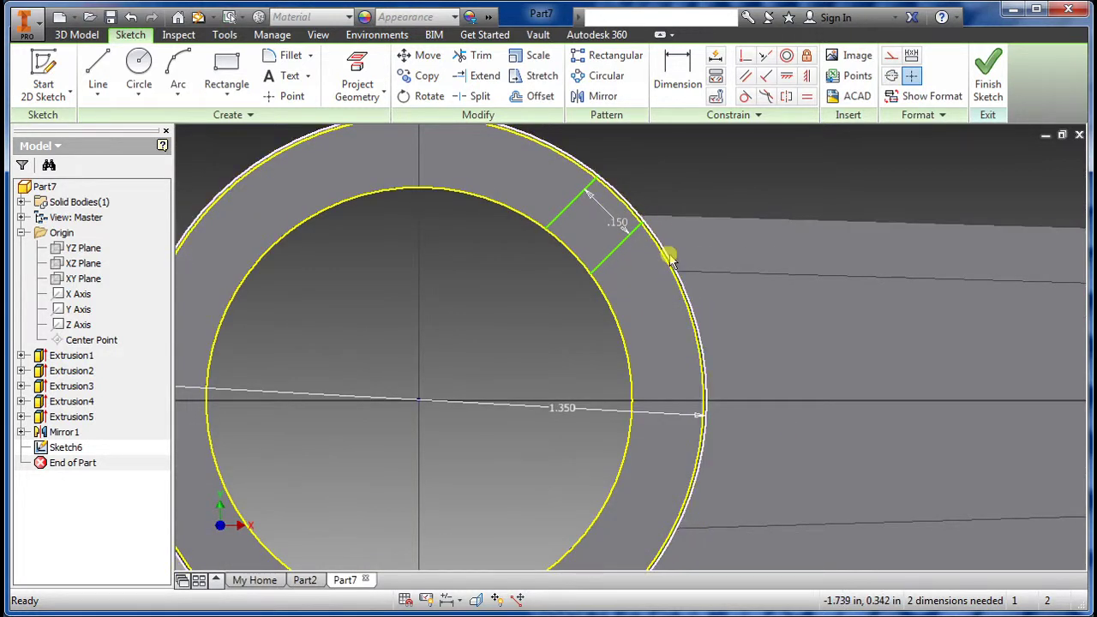
{"action": "left_click", "coordinate": [473, 55]}
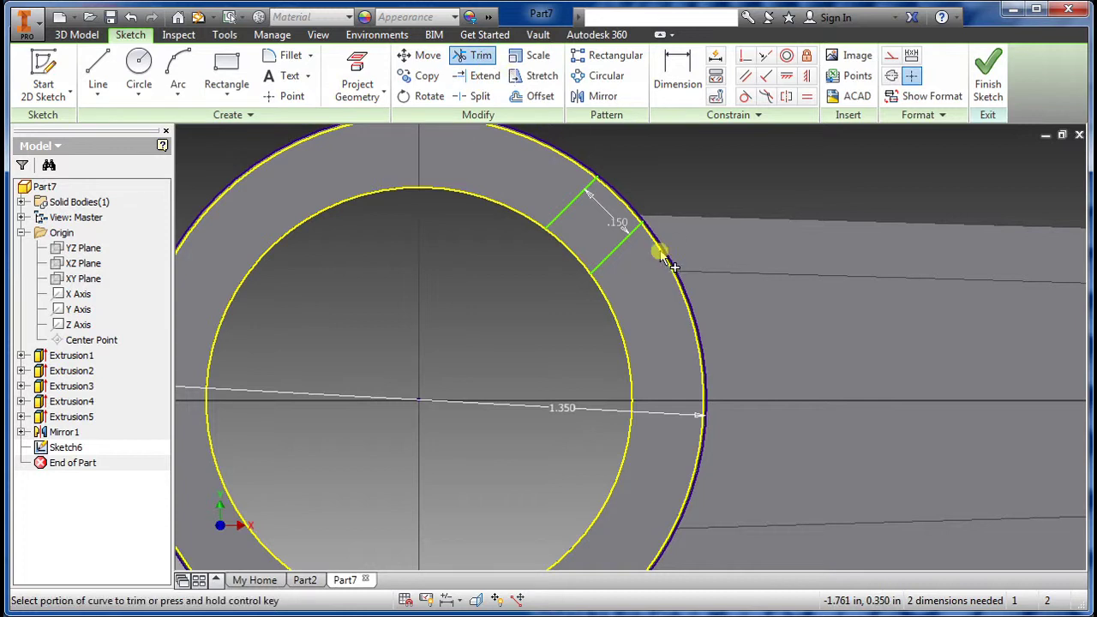
{"action": "left_click", "coordinate": [667, 253]}
{"action": "left_click", "coordinate": [988, 76]}
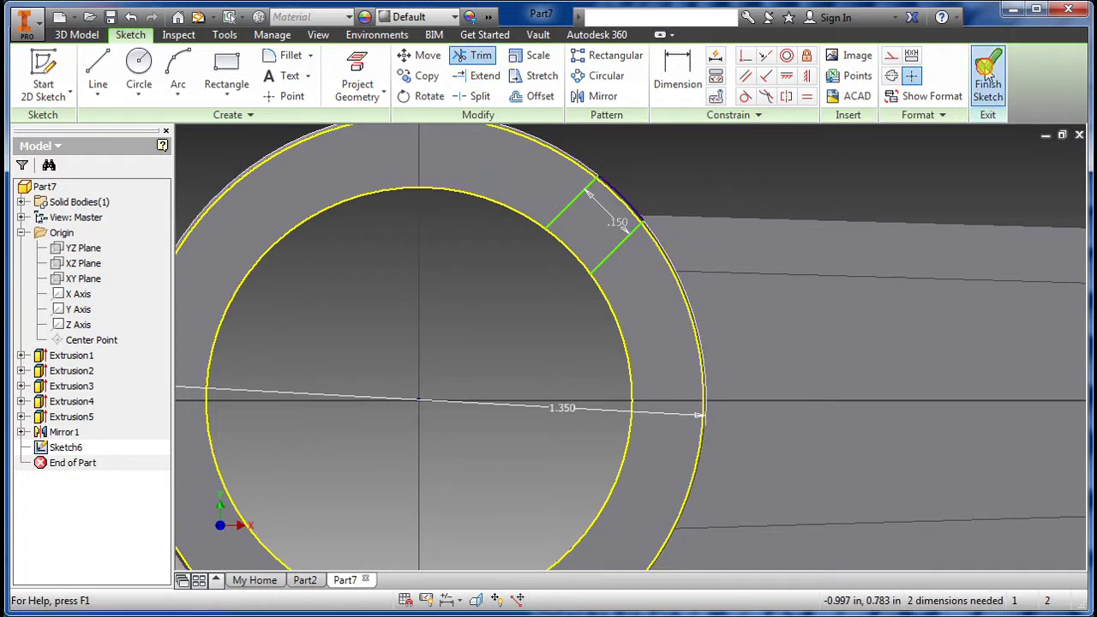
- Extrude the small region between the two parallel lines as a cut 0.03 in deep into the large end's face
{"action": "left_click", "coordinate": [98, 68]}
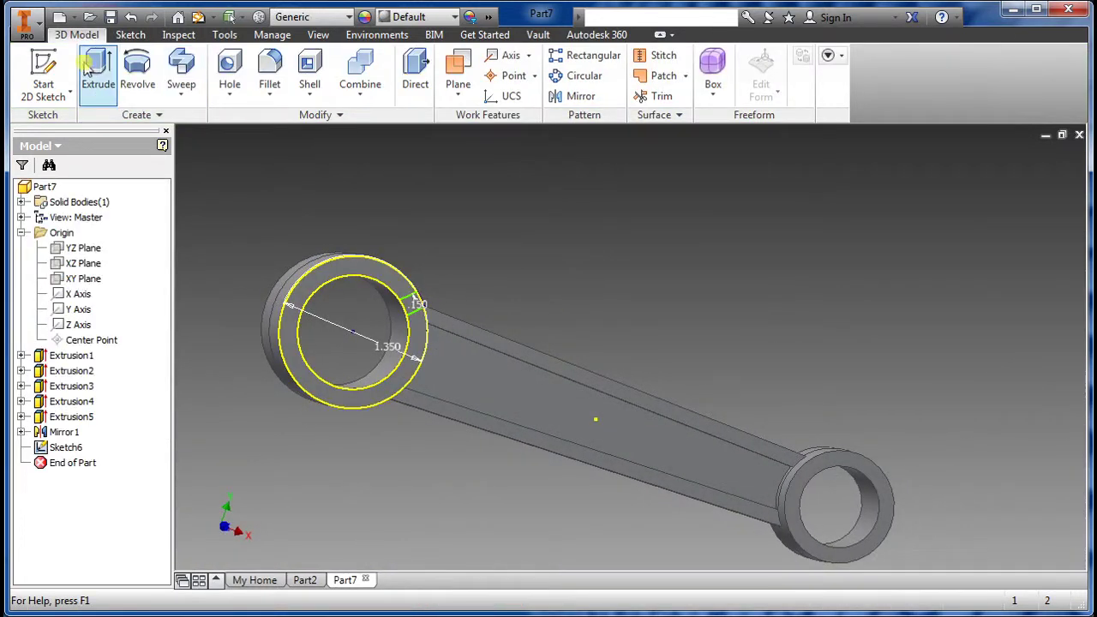
{"action": "scroll", "coordinate": [412, 301], "scroll_direction": "up", "scroll_amount": 5}
{"action": "left_click", "coordinate": [429, 305]}
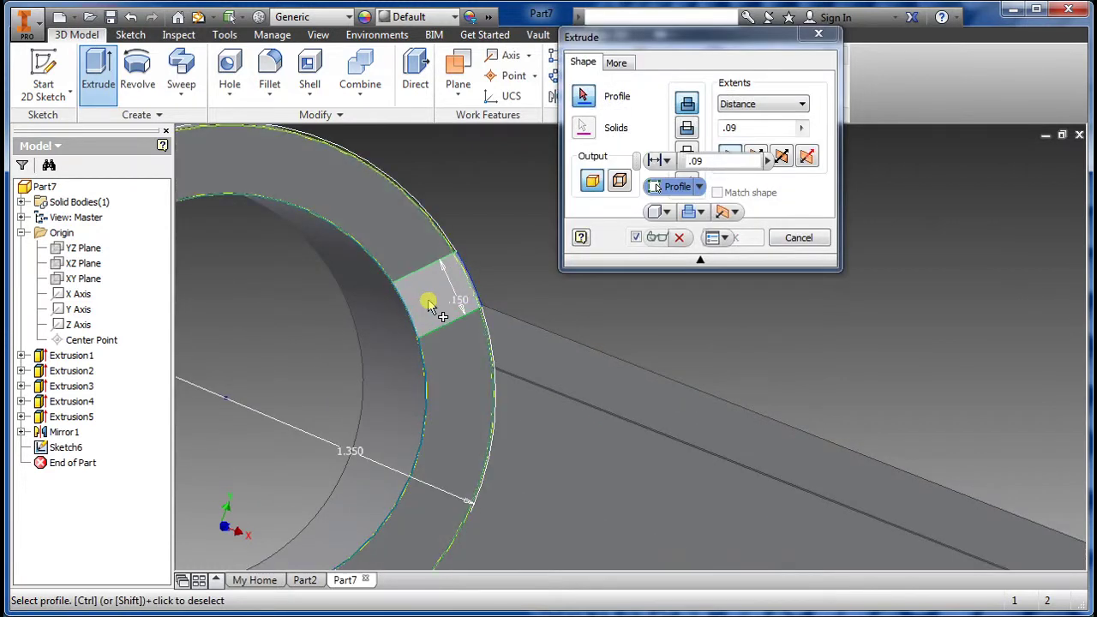
{"action": "left_click", "coordinate": [586, 371]}
{"action": "left_click", "coordinate": [630, 408]}
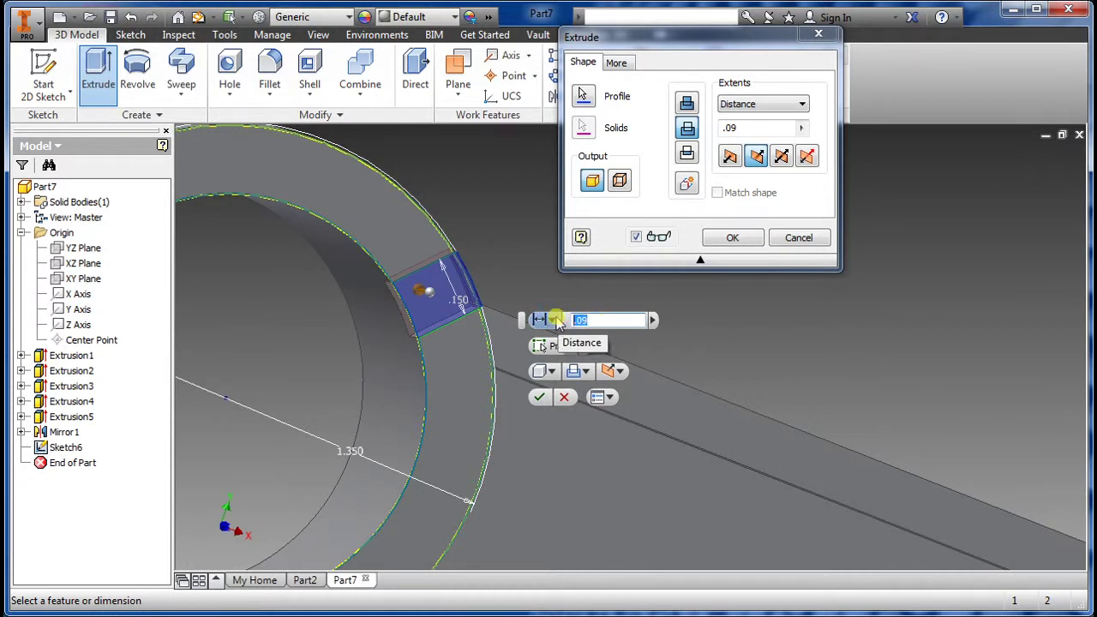
{"action": "type", "text": "."}
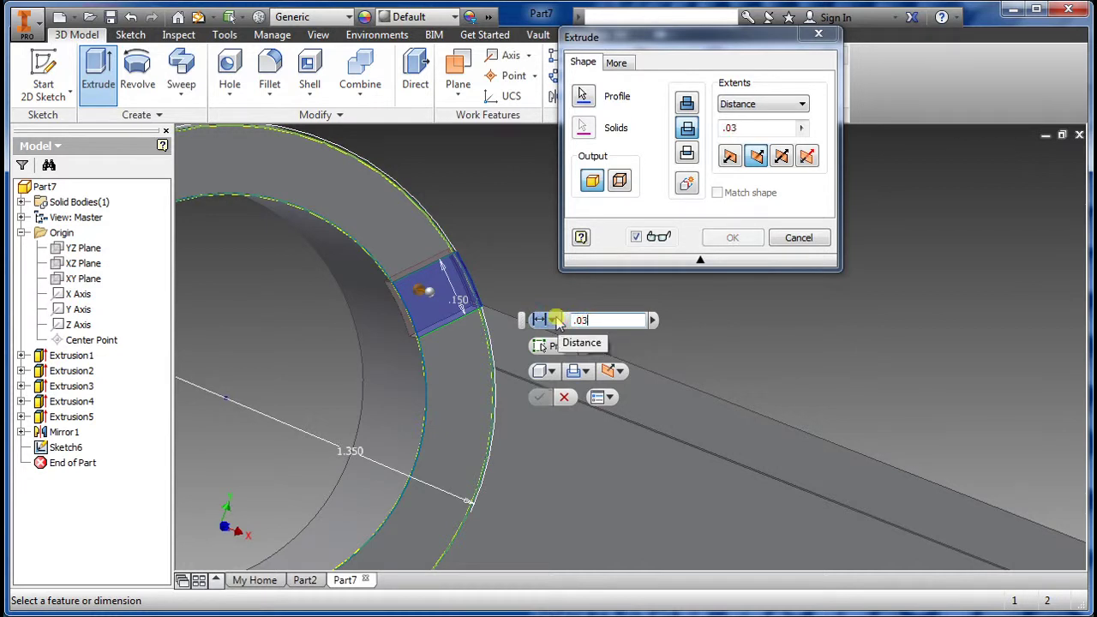
{"action": "key", "text": "Return"}
- Create a circular pattern of the cut notch around the large end's hole axis with 4 occurrences over 360 degrees
{"action": "middle_click_drag", "start_coordinate": [558, 316], "coordinate": [455, 381], "text": "shift"}
{"action": "scroll", "coordinate": [480, 368], "scroll_direction": "down", "scroll_amount": 3}
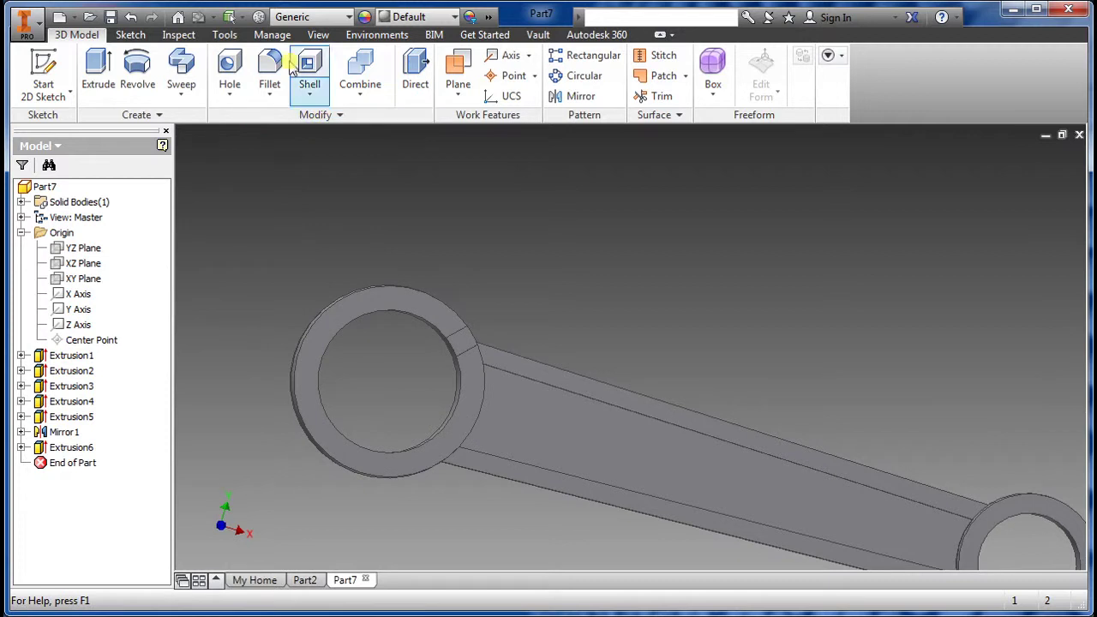
{"action": "left_click", "coordinate": [580, 79]}
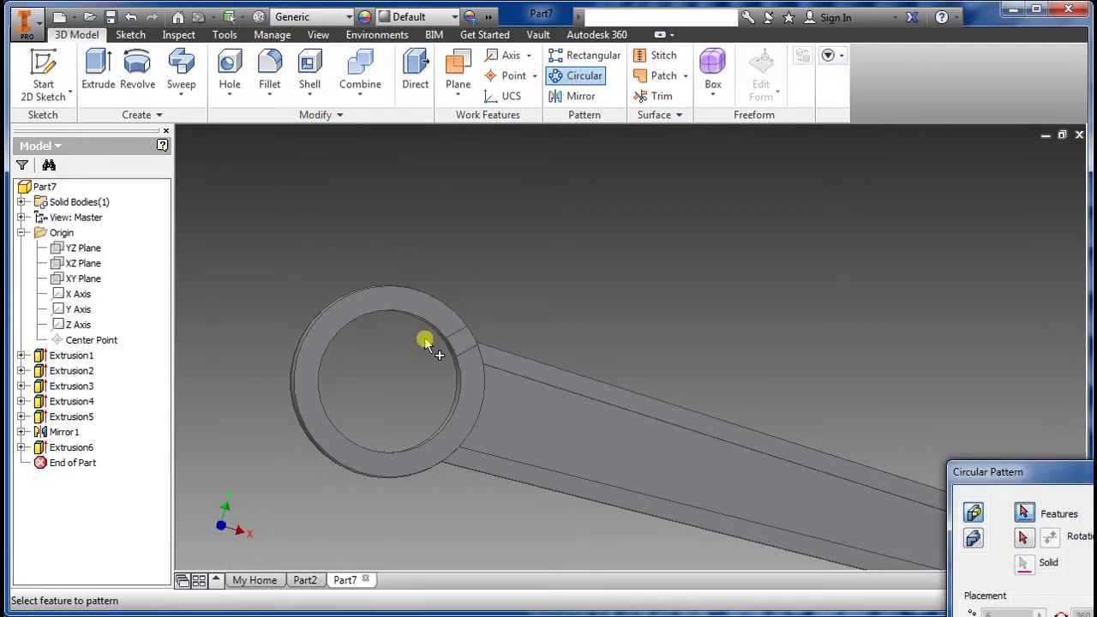
{"action": "left_click_drag", "start_coordinate": [1042, 474], "coordinate": [716, 161]}
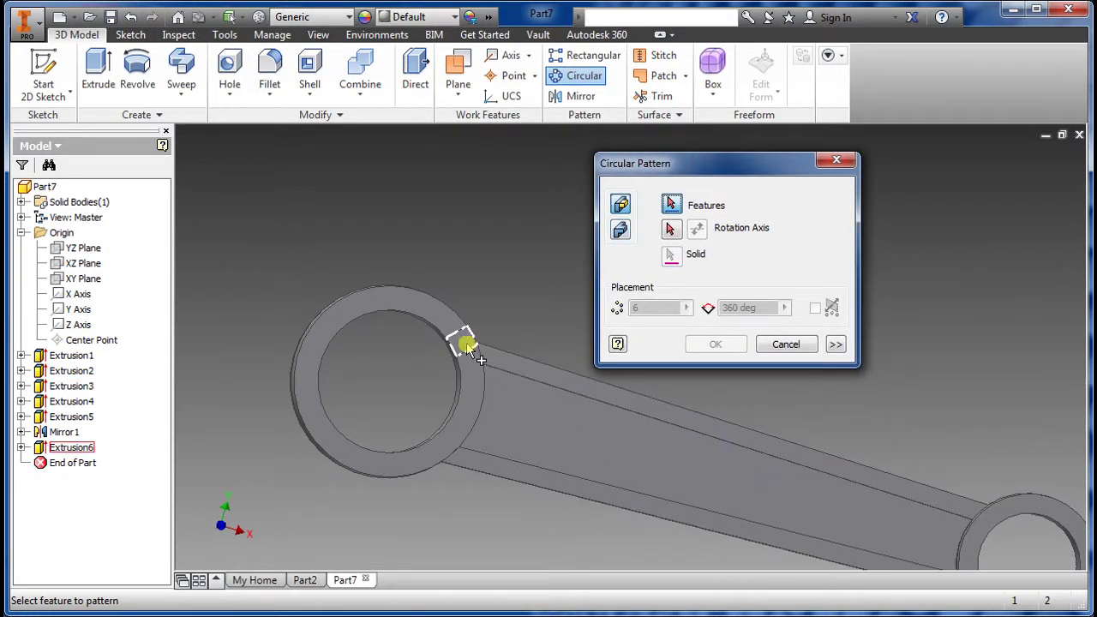
{"action": "left_click", "coordinate": [469, 347]}
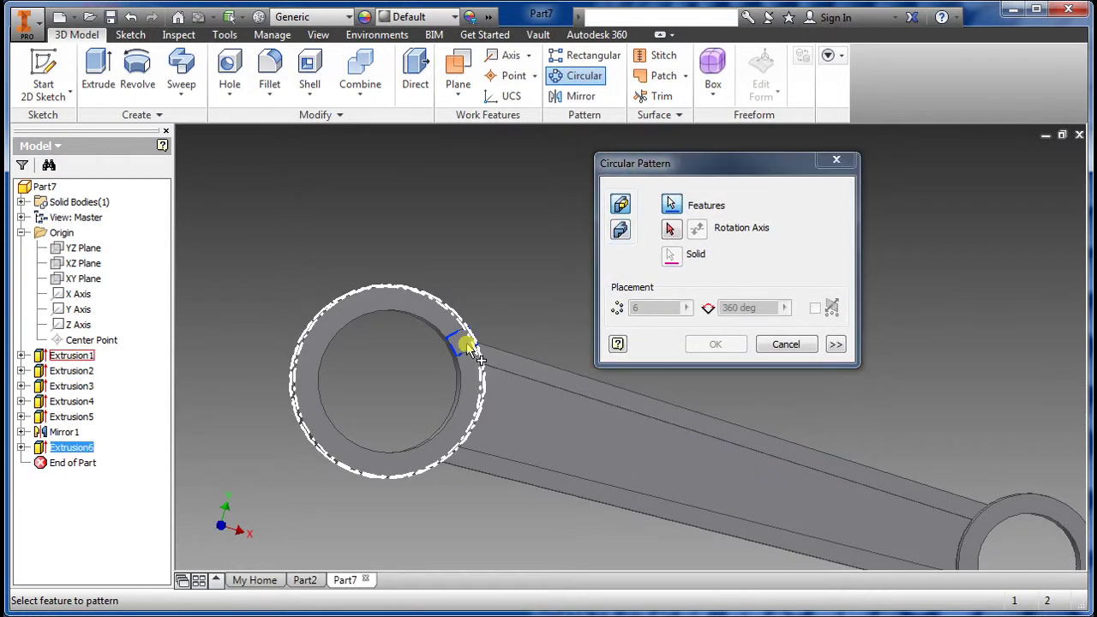
{"action": "middle_click_drag", "start_coordinate": [474, 369], "coordinate": [441, 382], "text": "shift"}
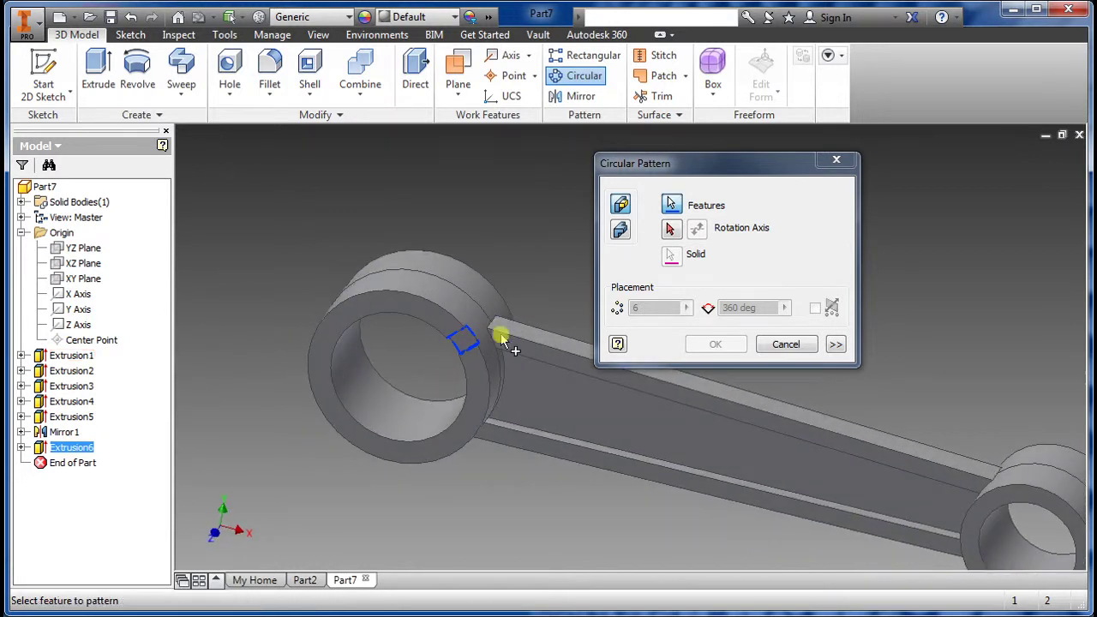
{"action": "left_click", "coordinate": [673, 231]}
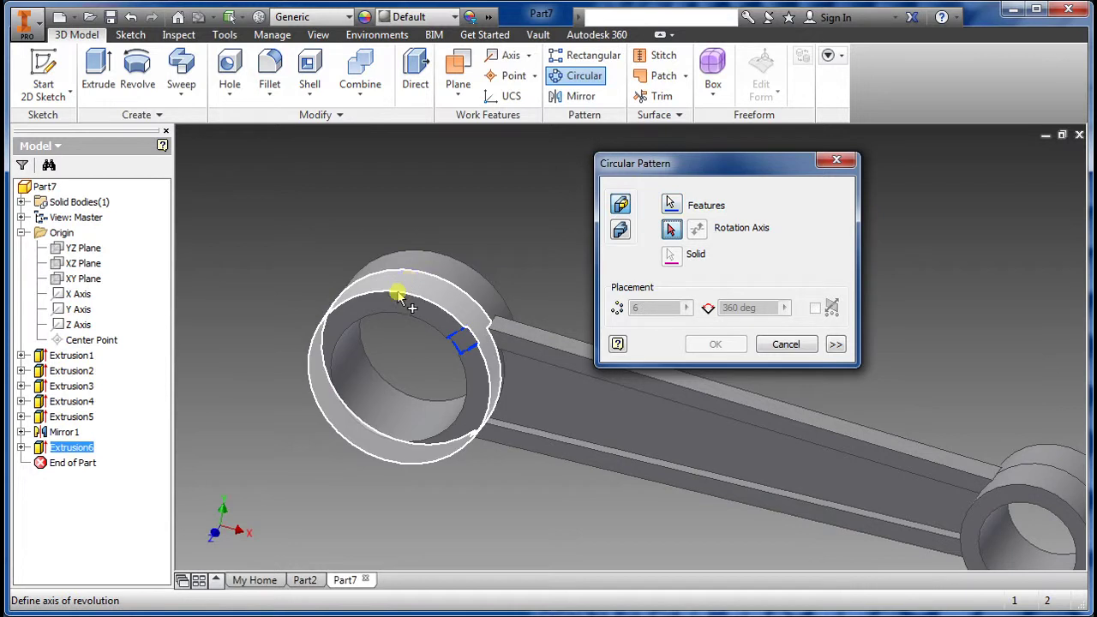
{"action": "middle_click_drag", "start_coordinate": [409, 318], "coordinate": [461, 399], "text": "shift"}
{"action": "left_click", "coordinate": [467, 404]}
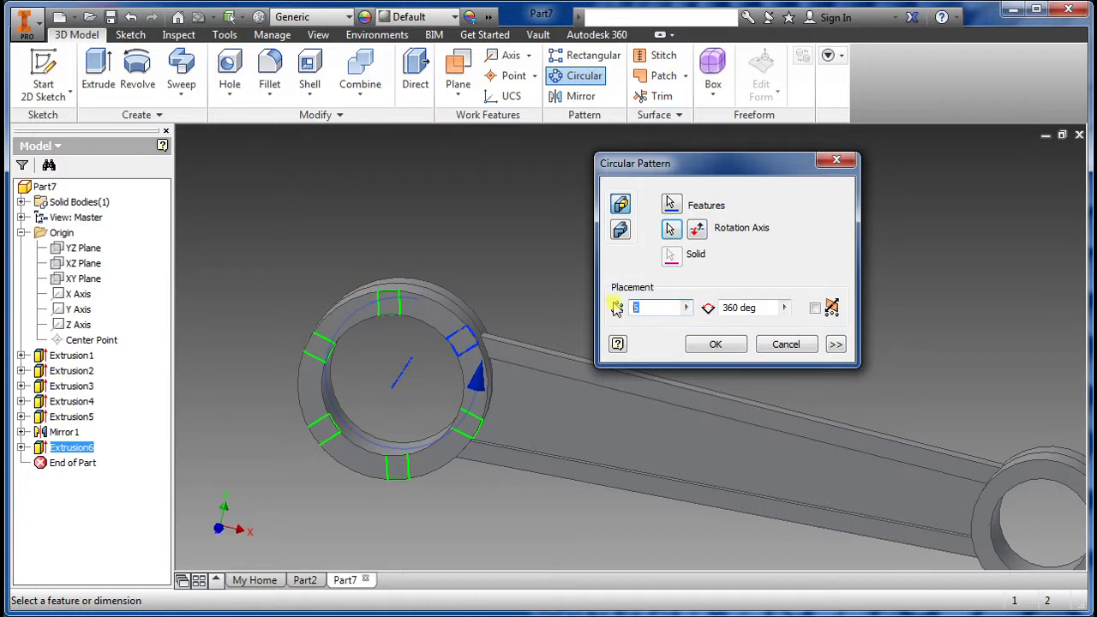
{"action": "type", "text": "4"}
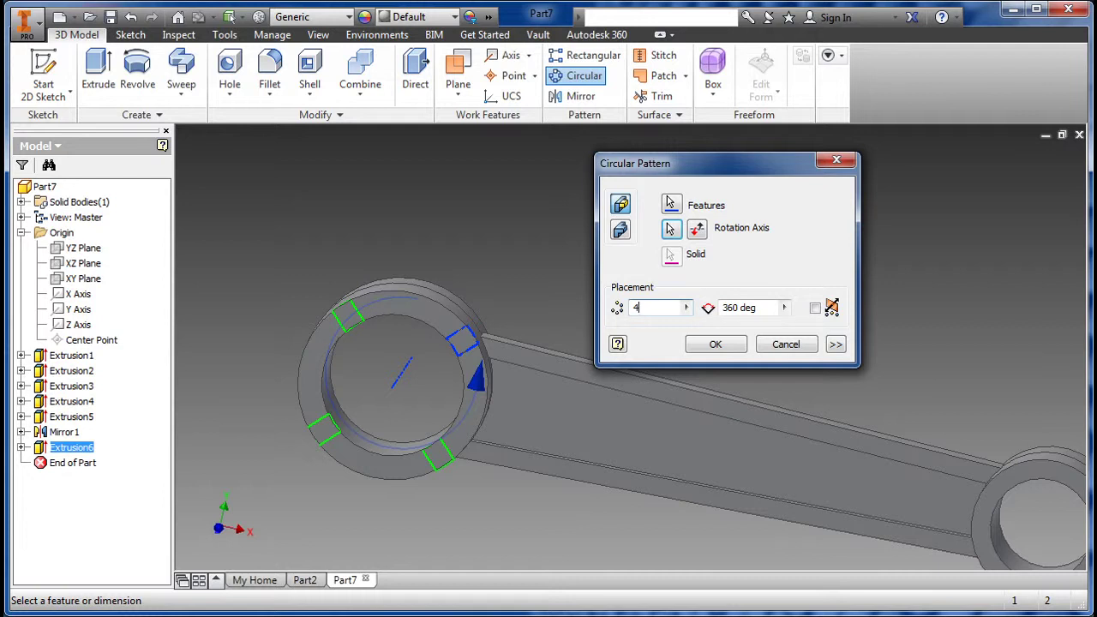
{"action": "key", "text": "Return"}
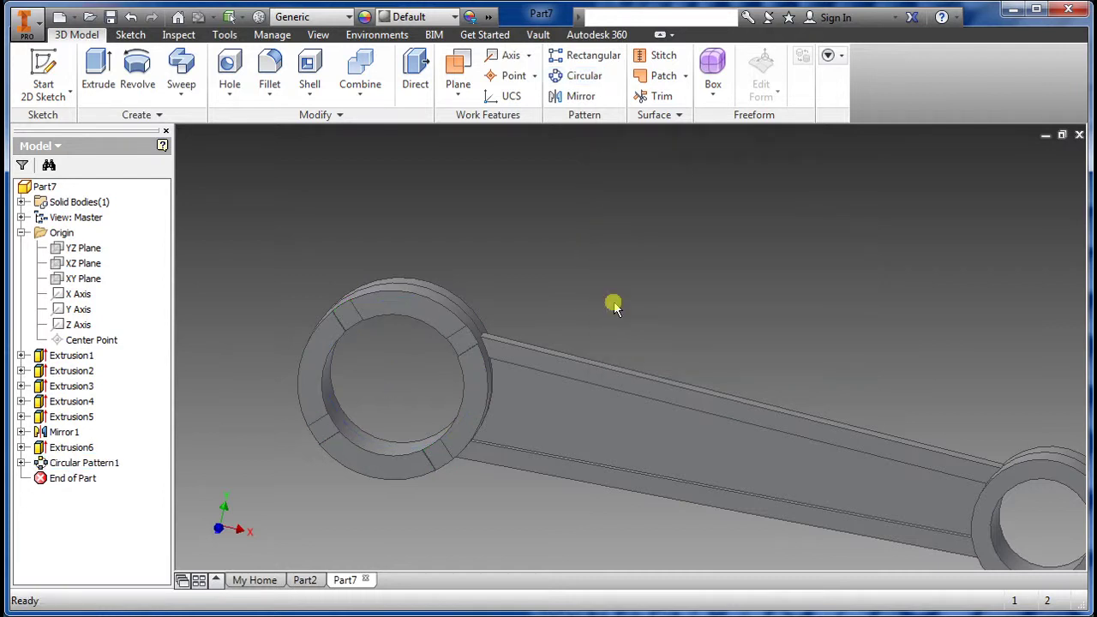
- Mirror the notch cut and its circular pattern about the XY plane onto the large end's opposite face
{"action": "mouse_move", "coordinate": [462, 419]}
{"action": "middle_mouse_down", "text": "shift"}
{"action": "mouse_move", "coordinate": [431, 378]}
{"action": "mouse_move", "coordinate": [493, 377]}
{"action": "mouse_move", "coordinate": [485, 397]}
{"action": "mouse_move", "coordinate": [401, 408]}
{"action": "mouse_move", "coordinate": [446, 419]}
{"action": "middle_mouse_up", "text": "shift"}
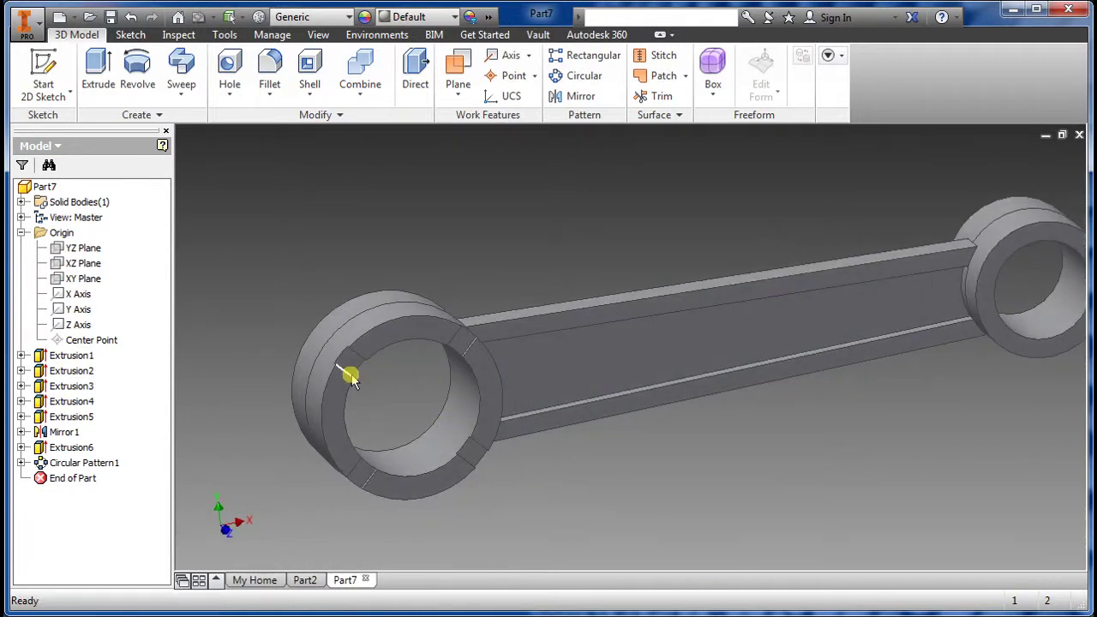
{"action": "left_click", "coordinate": [578, 97]}
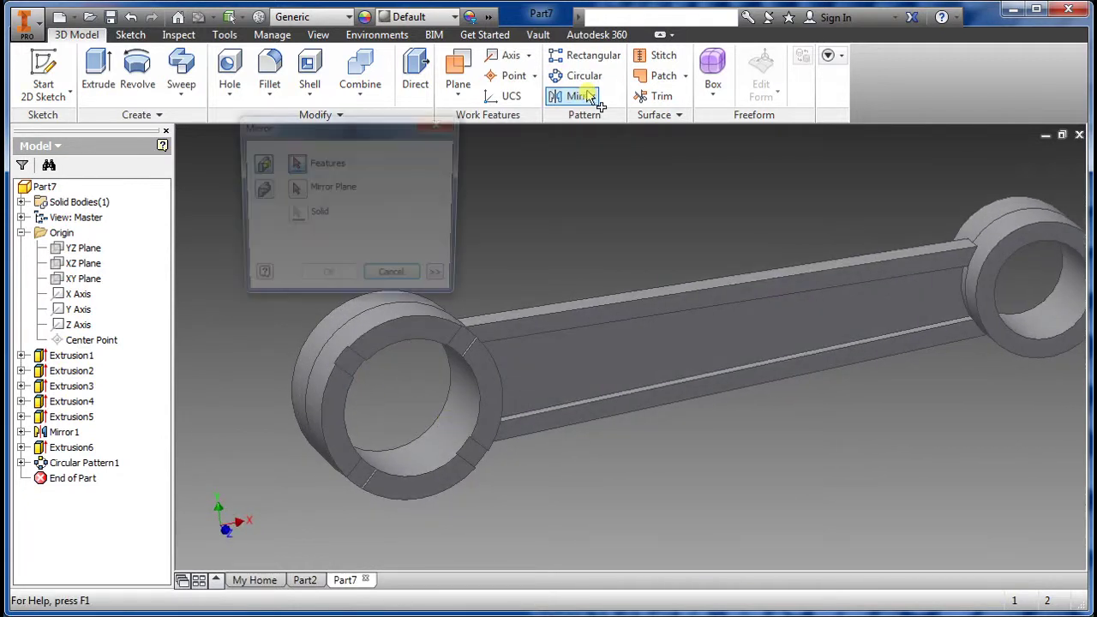
{"action": "left_click", "coordinate": [352, 365]}
{"action": "left_click_drag", "start_coordinate": [365, 130], "coordinate": [533, 89]}
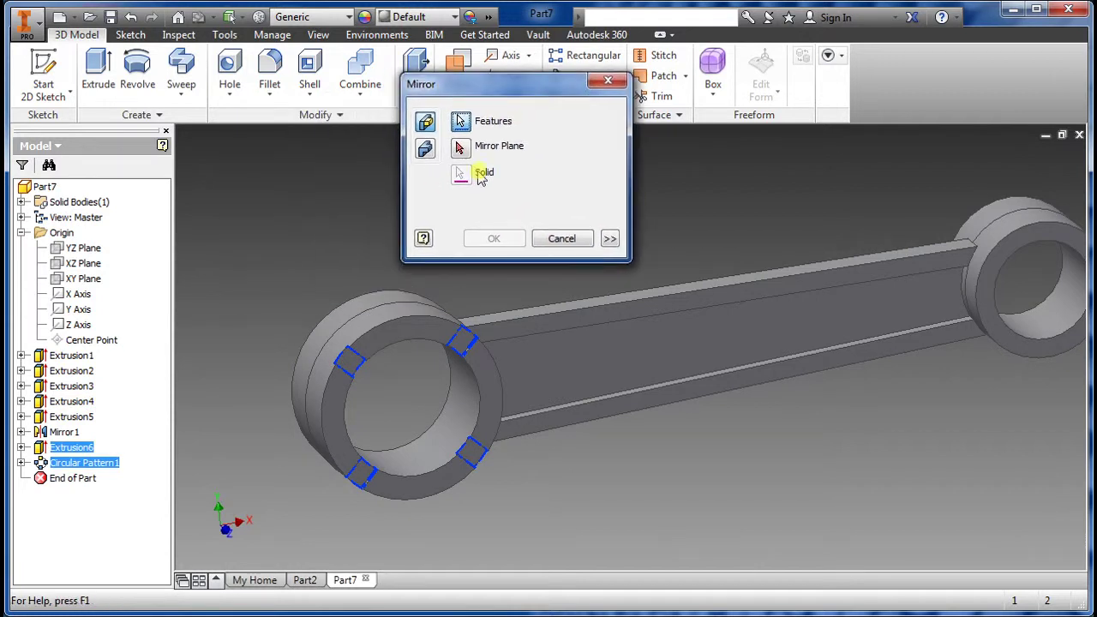
{"action": "left_click", "coordinate": [462, 150]}
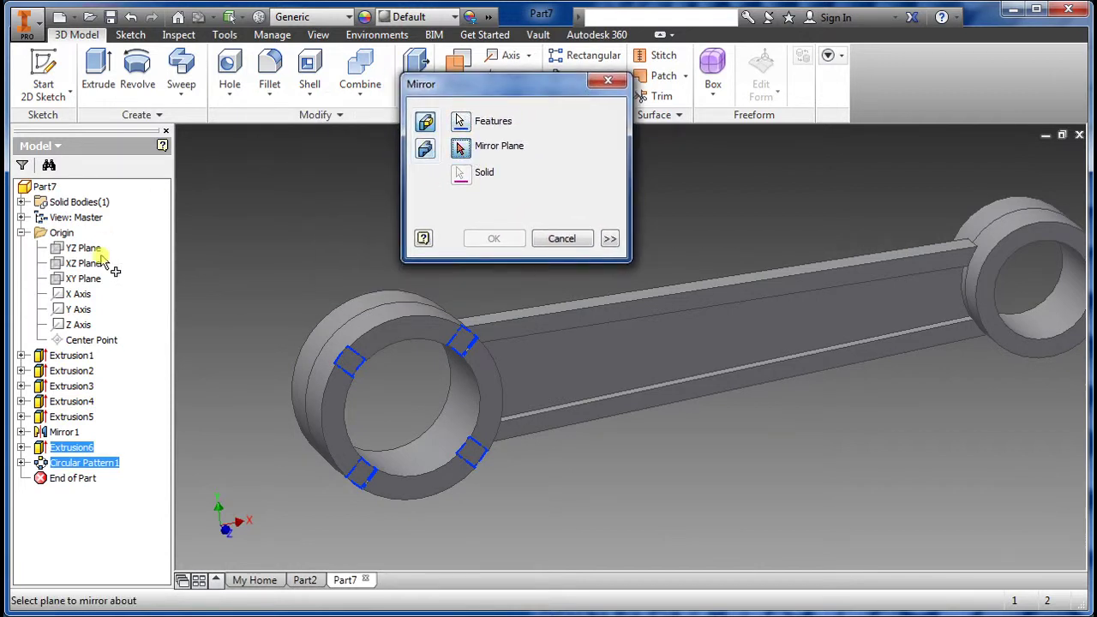
{"action": "left_click", "coordinate": [84, 288]}
{"action": "middle_click_drag", "start_coordinate": [262, 301], "coordinate": [377, 320], "text": "shift"}
{"action": "left_click", "coordinate": [494, 238]}
{"action": "mouse_move", "coordinate": [535, 314]}
{"action": "middle_mouse_down", "text": "shift"}
{"action": "mouse_move", "coordinate": [353, 387]}
{"action": "mouse_move", "coordinate": [375, 397]}
{"action": "mouse_move", "coordinate": [331, 333]}
{"action": "mouse_move", "coordinate": [521, 404]}
{"action": "mouse_move", "coordinate": [497, 366]}
{"action": "mouse_move", "coordinate": [577, 389]}
{"action": "mouse_move", "coordinate": [500, 397]}
{"action": "mouse_move", "coordinate": [446, 385]}
{"action": "mouse_move", "coordinate": [511, 360]}
{"action": "mouse_move", "coordinate": [561, 369]}
{"action": "mouse_move", "coordinate": [522, 314]}
{"action": "mouse_move", "coordinate": [549, 365]}
{"action": "middle_mouse_up", "text": "shift"}
{"action": "mouse_move", "coordinate": [612, 421]}
{"action": "middle_mouse_down", "text": "shift"}
{"action": "mouse_move", "coordinate": [554, 412]}
{"action": "mouse_move", "coordinate": [521, 368]}
{"action": "mouse_move", "coordinate": [588, 402]}
{"action": "mouse_move", "coordinate": [664, 402]}
{"action": "mouse_move", "coordinate": [536, 409]}
{"action": "mouse_move", "coordinate": [532, 441]}
{"action": "mouse_move", "coordinate": [573, 429]}
{"action": "middle_mouse_up", "text": "shift"}
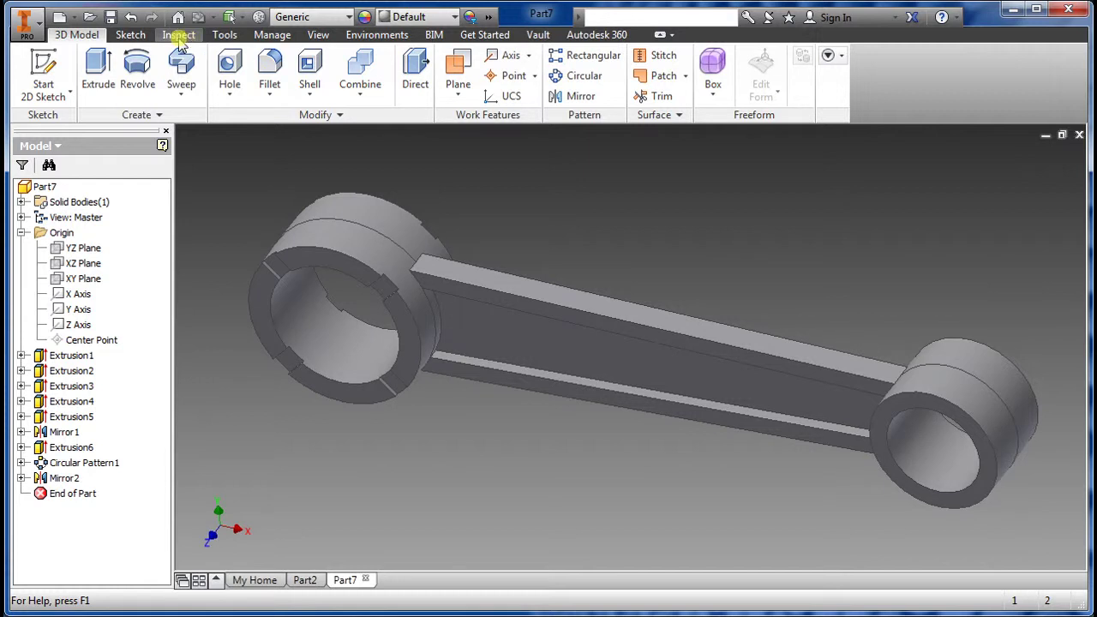
- Change the visual style to Shaded and view the finished rod from several angles
{"action": "left_click", "coordinate": [272, 34]}
{"action": "left_click", "coordinate": [315, 35]}
{"action": "left_click", "coordinate": [204, 77]}
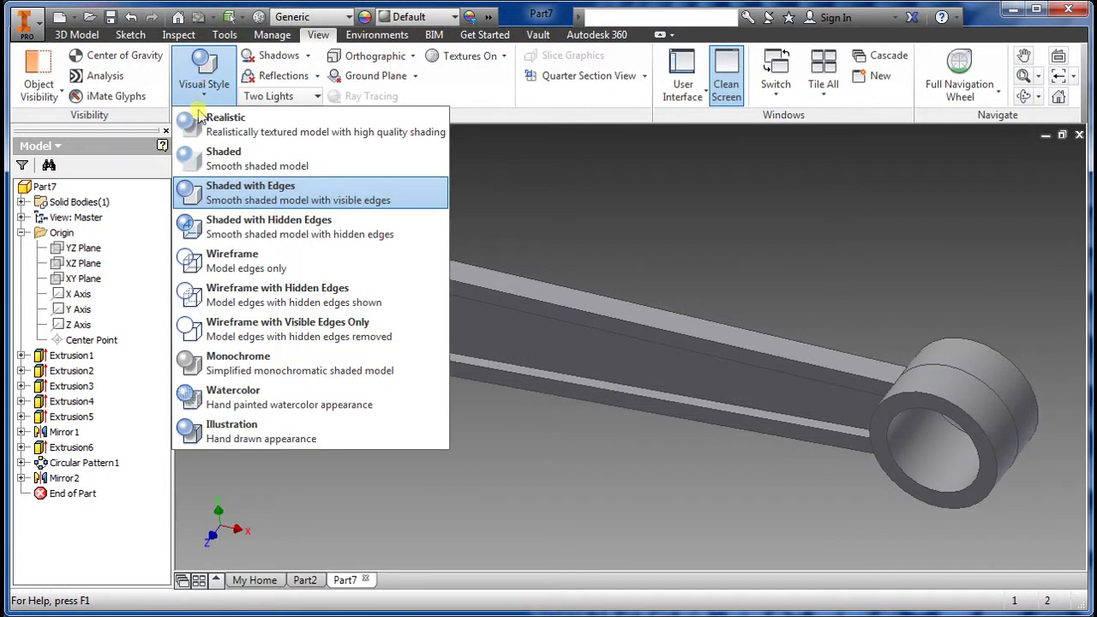
{"action": "left_click", "coordinate": [219, 152]}
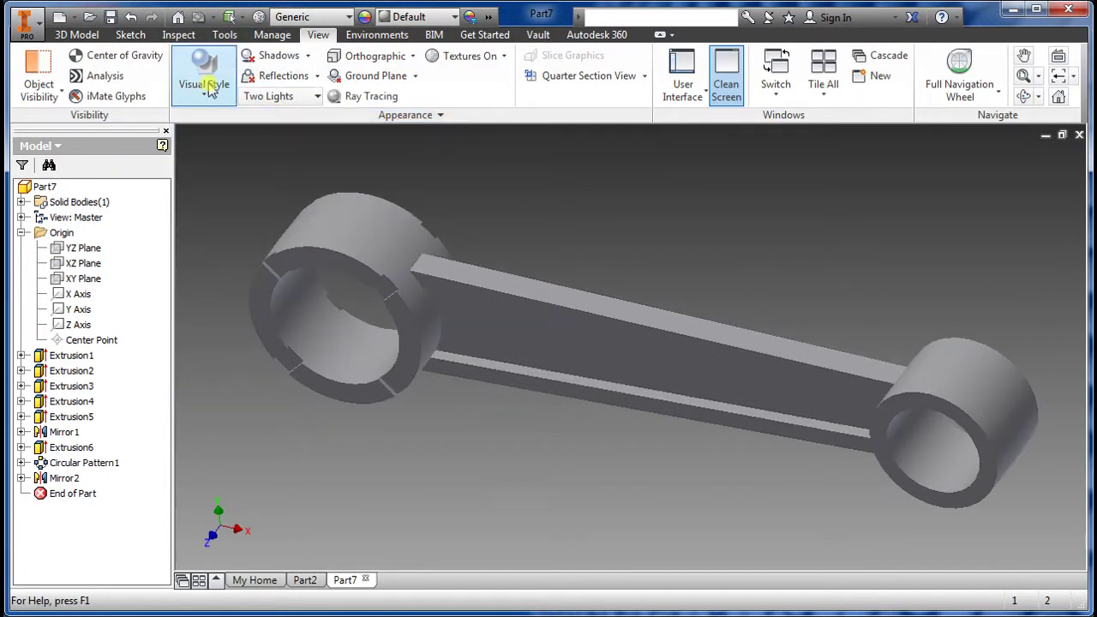
{"action": "mouse_move", "coordinate": [500, 416]}
{"action": "middle_mouse_down", "text": "shift"}
{"action": "mouse_move", "coordinate": [507, 391]}
{"action": "mouse_move", "coordinate": [458, 389]}
{"action": "mouse_move", "coordinate": [466, 399]}
{"action": "mouse_move", "coordinate": [527, 389]}
{"action": "middle_mouse_up", "text": "shift"}
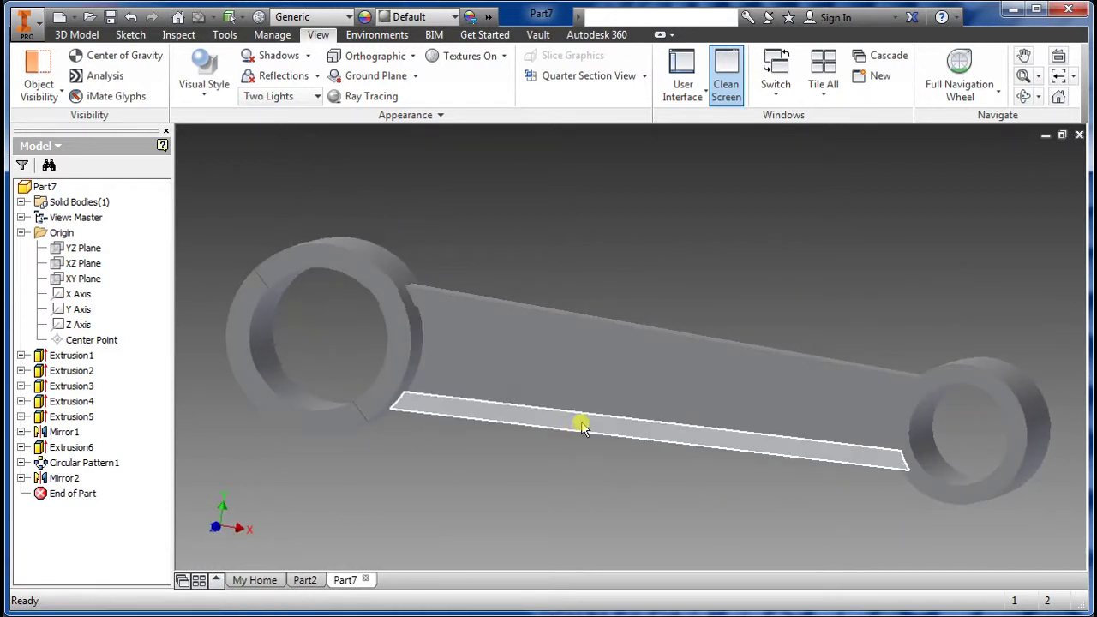
{"action": "middle_click_drag", "start_coordinate": [540, 463], "coordinate": [561, 418], "text": "shift"}
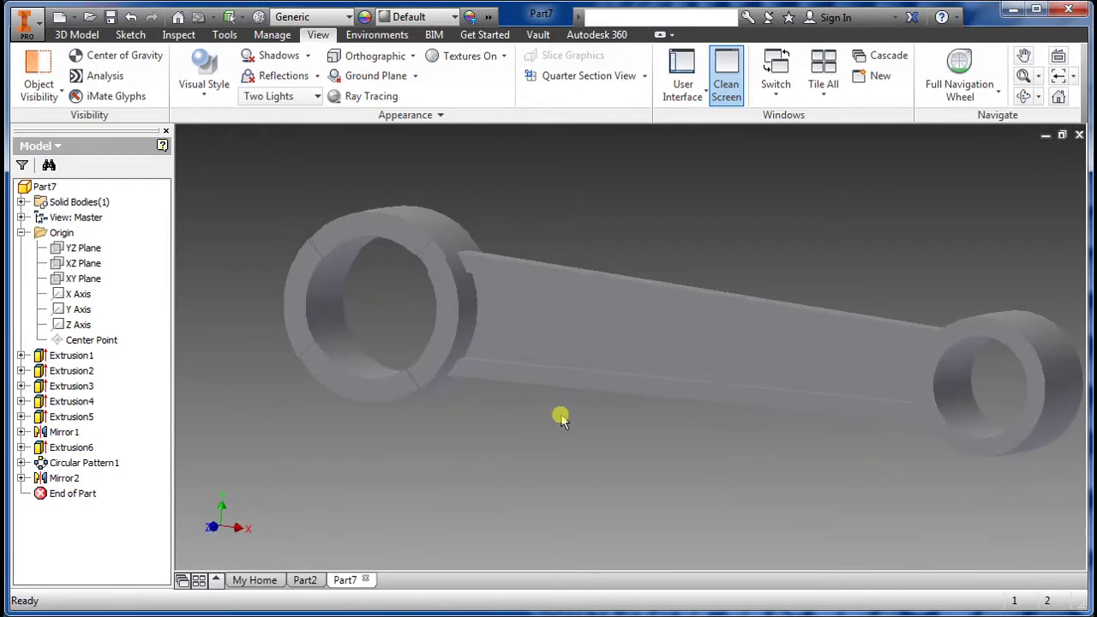
{"action": "left_click", "coordinate": [76, 34]}
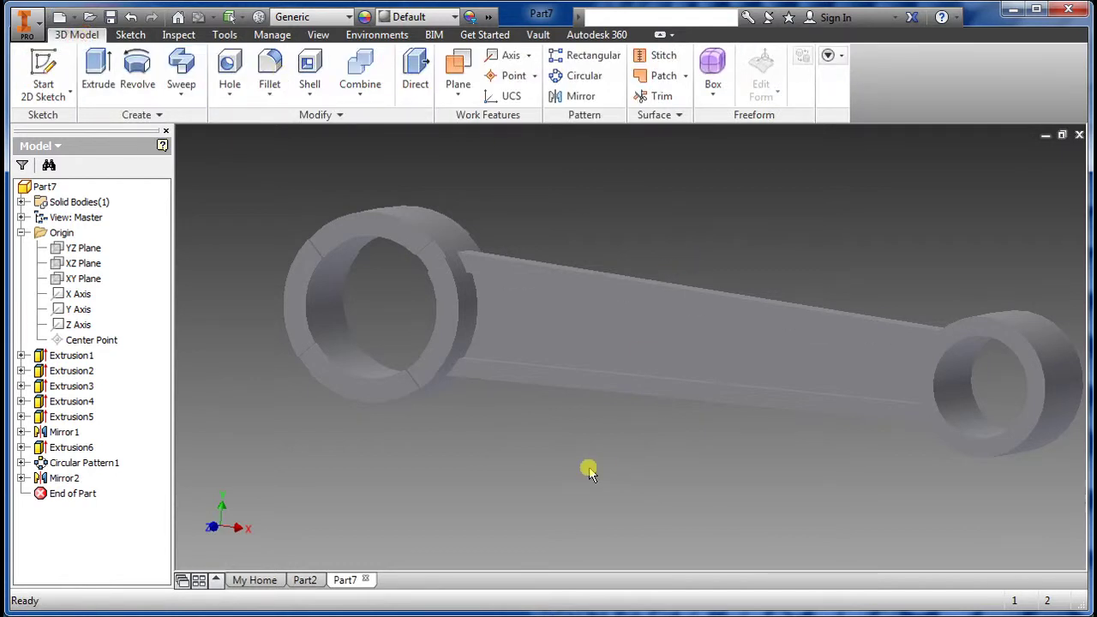